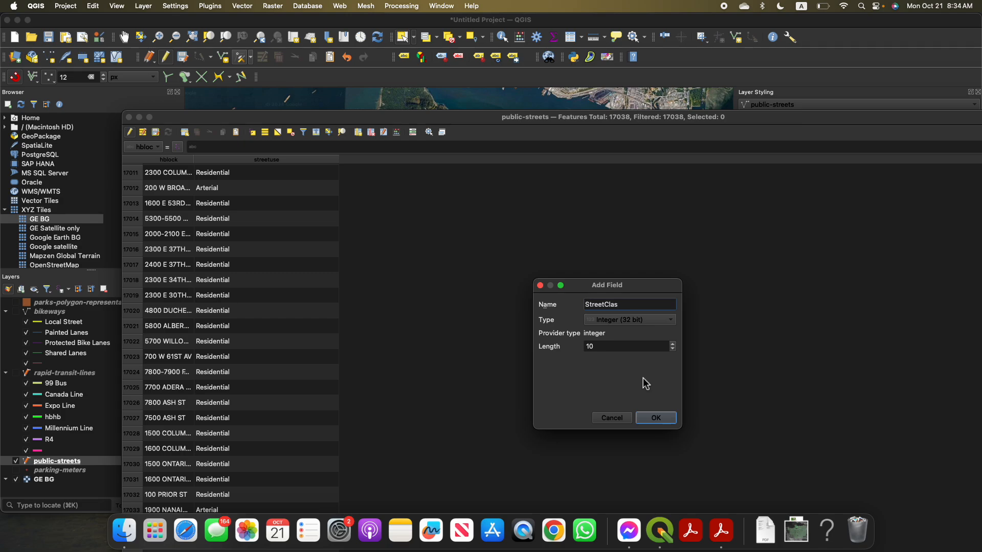
Add the integer field StreetClas with length 10 to public-streets and sort the attribute table by it
{"action": "left_click", "coordinate": [648, 417]}
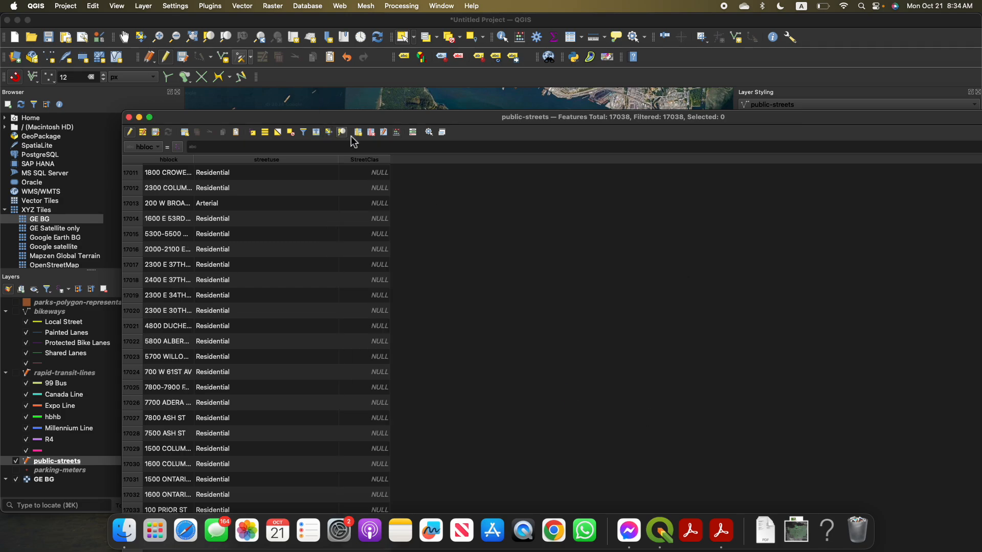
{"action": "left_click", "coordinate": [366, 160]}
{"action": "left_click", "coordinate": [363, 161]}
Choose StreetClas as the field to update and open the expression builder for it
{"action": "left_click", "coordinate": [202, 147]}
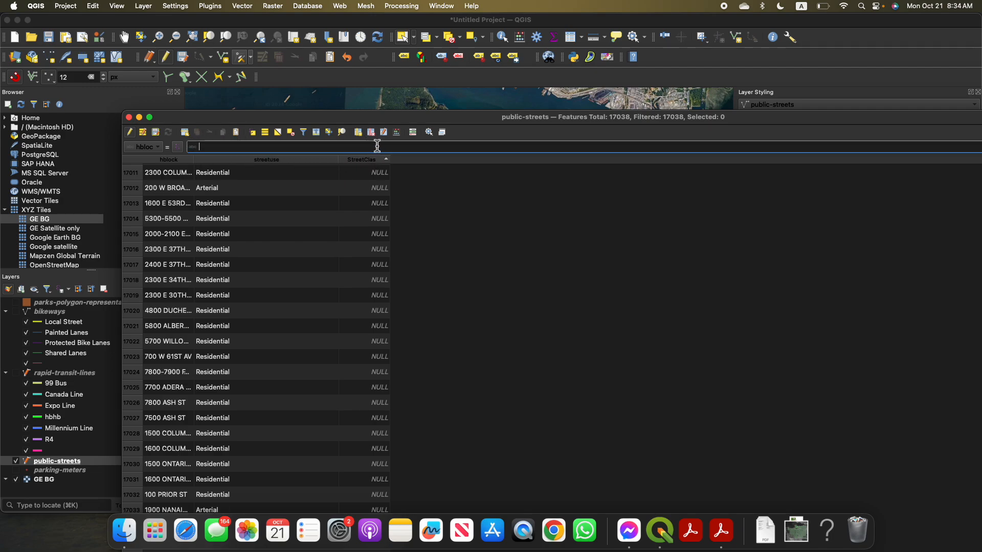
{"action": "left_click", "coordinate": [152, 149]}
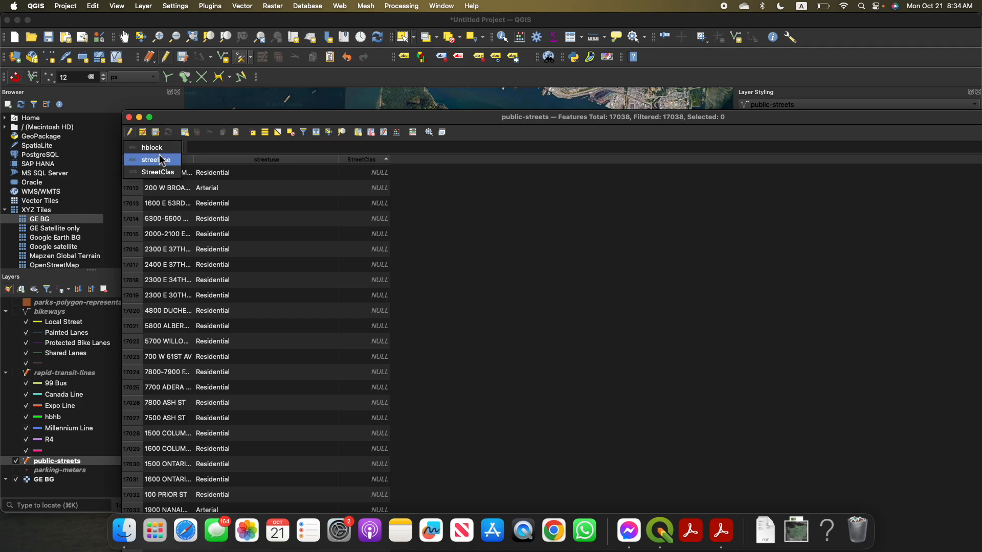
{"action": "left_click", "coordinate": [163, 172]}
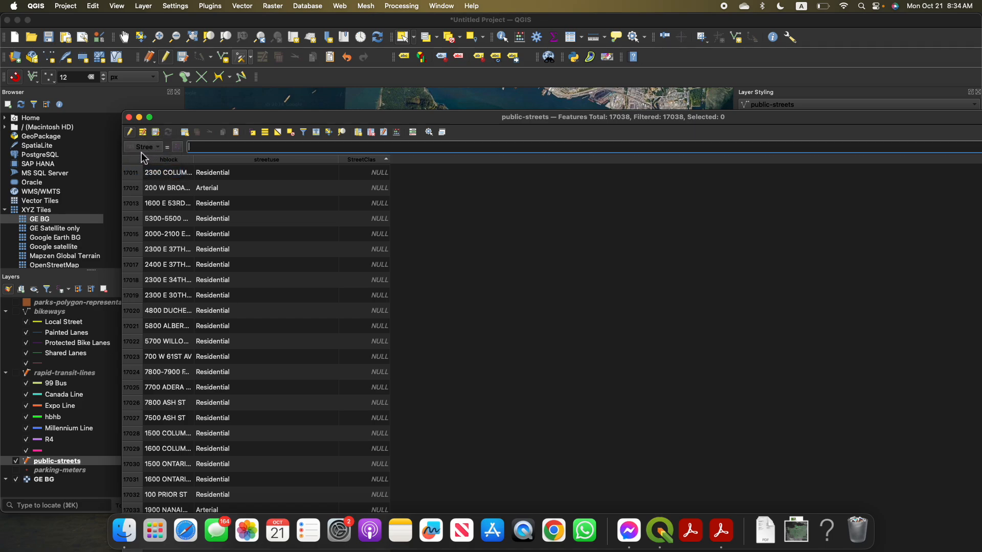
{"action": "left_click", "coordinate": [145, 147]}
{"action": "left_click", "coordinate": [145, 147]}
{"action": "left_click", "coordinate": [179, 147]}
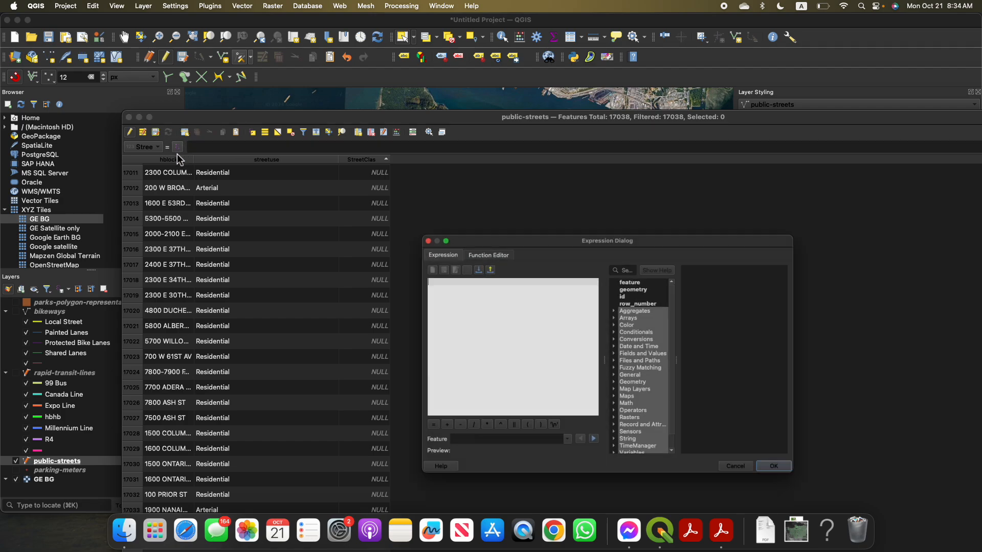
{"action": "left_click", "coordinate": [510, 225]}
{"action": "left_click_drag", "start_coordinate": [510, 225], "coordinate": [393, 96]}
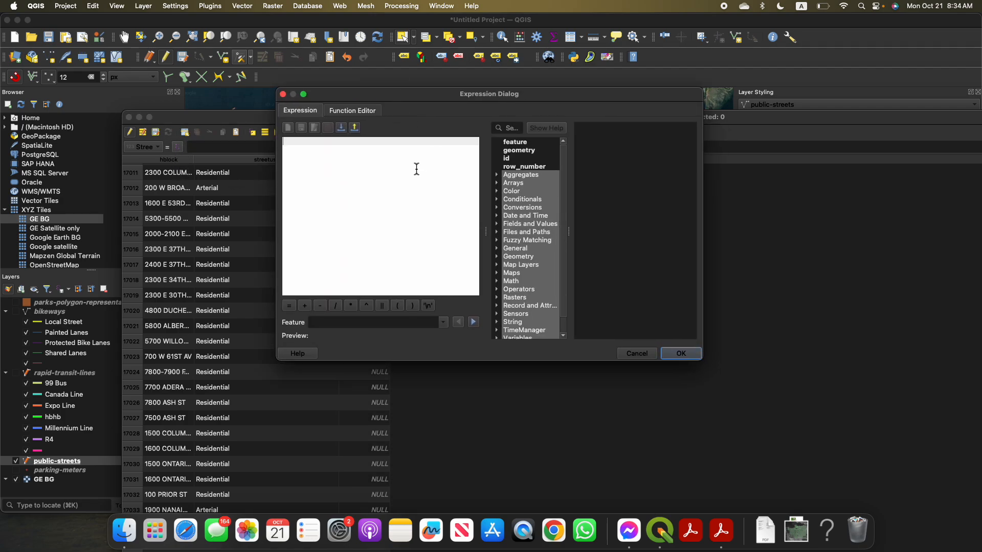
Insert the CASE conditional template into the expression
{"action": "left_click", "coordinate": [499, 199]}
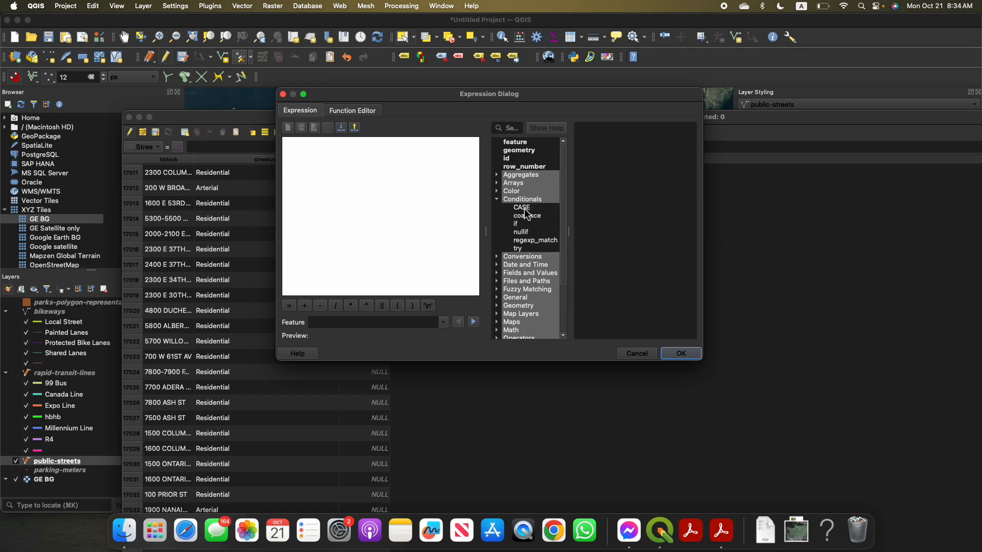
{"action": "left_click", "coordinate": [526, 210]}
{"action": "double_click", "coordinate": [526, 211]}
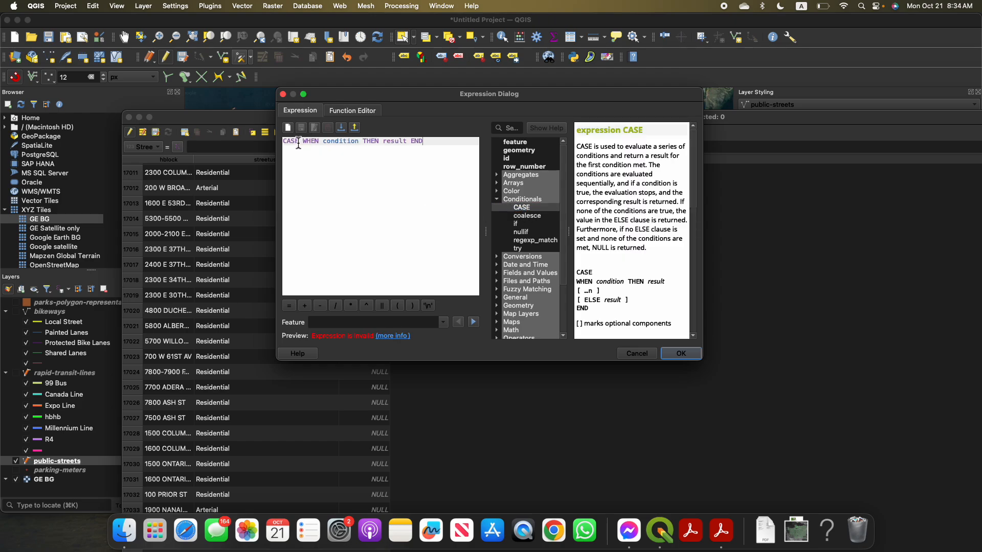
Break the CASE template onto separate lines, with blank lines before WHEN and before END
{"action": "left_click", "coordinate": [339, 144]}
{"action": "double_click", "coordinate": [339, 142]}
{"action": "left_click", "coordinate": [399, 146]}
{"action": "key", "text": "Return"}
{"action": "key", "text": "Return"}
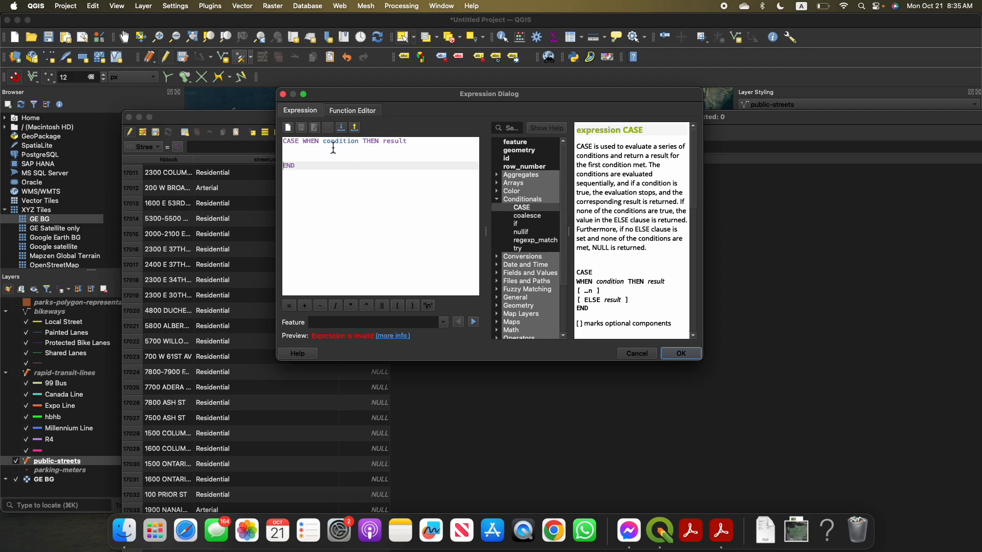
{"action": "left_click", "coordinate": [307, 142]}
{"action": "left_click", "coordinate": [303, 141]}
{"action": "key", "text": "Return"}
{"action": "key", "text": "Return"}
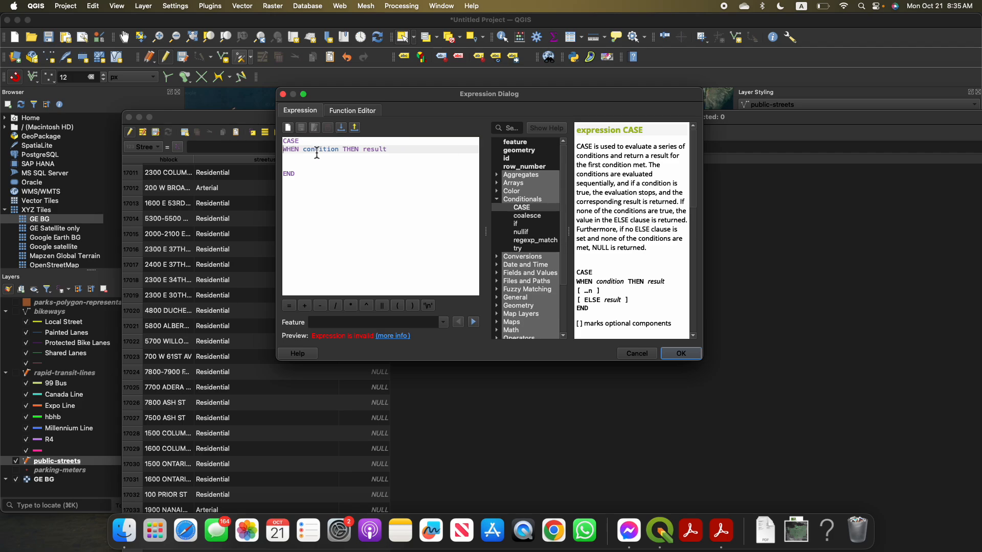
Fill in the WHEN clause so that streetuse = 'Arterial' returns 5
{"action": "double_click", "coordinate": [323, 159]}
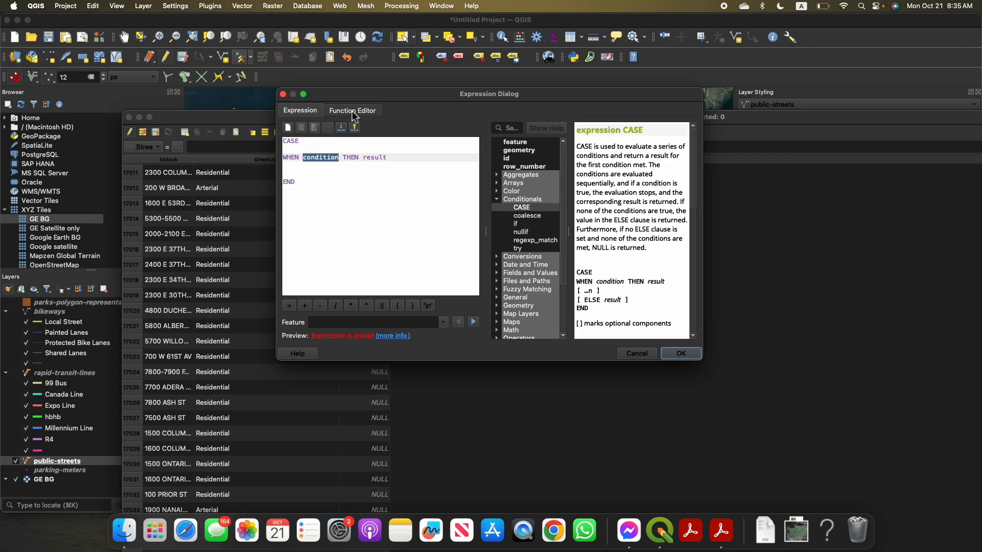
{"action": "left_click_drag", "start_coordinate": [363, 98], "coordinate": [442, 128]}
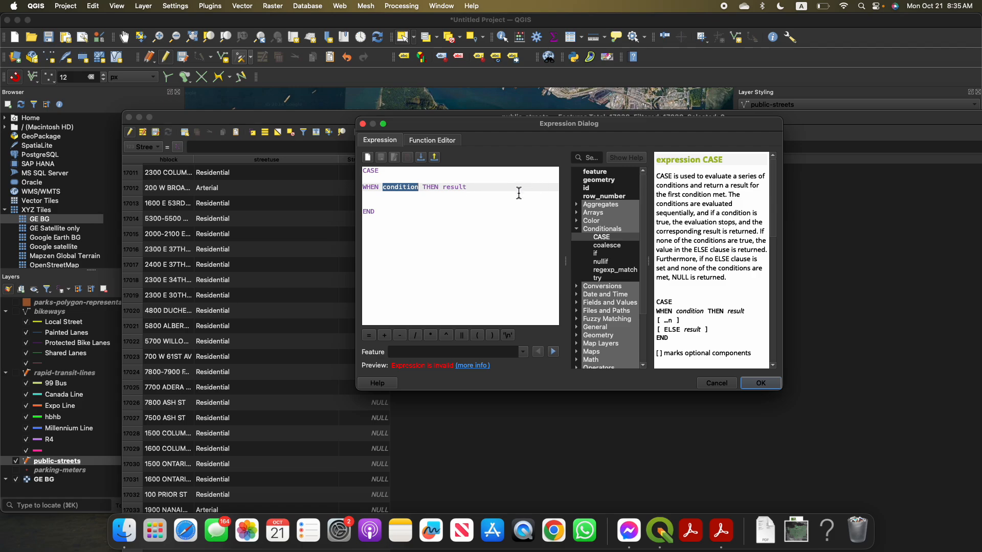
{"action": "double_click", "coordinate": [455, 187]}
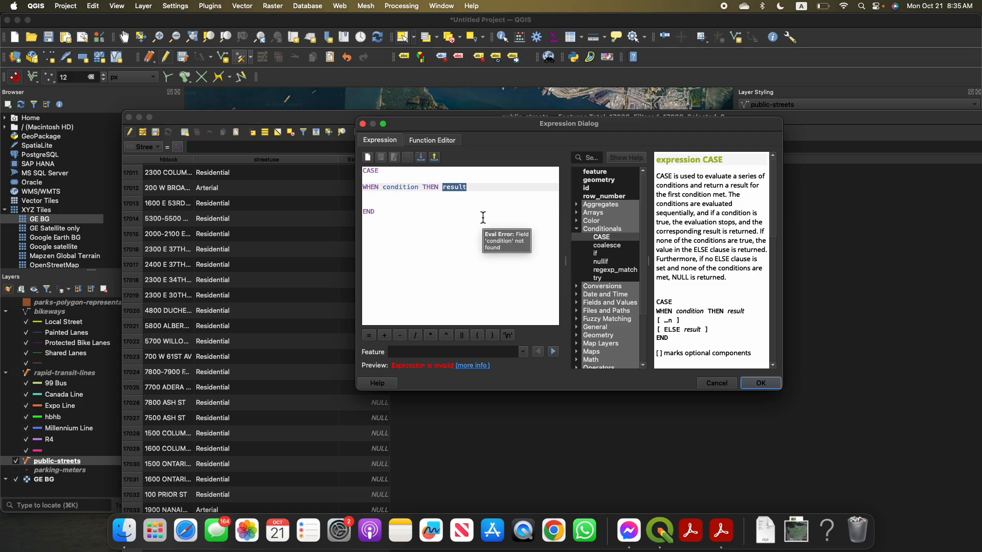
{"action": "double_click", "coordinate": [412, 189]}
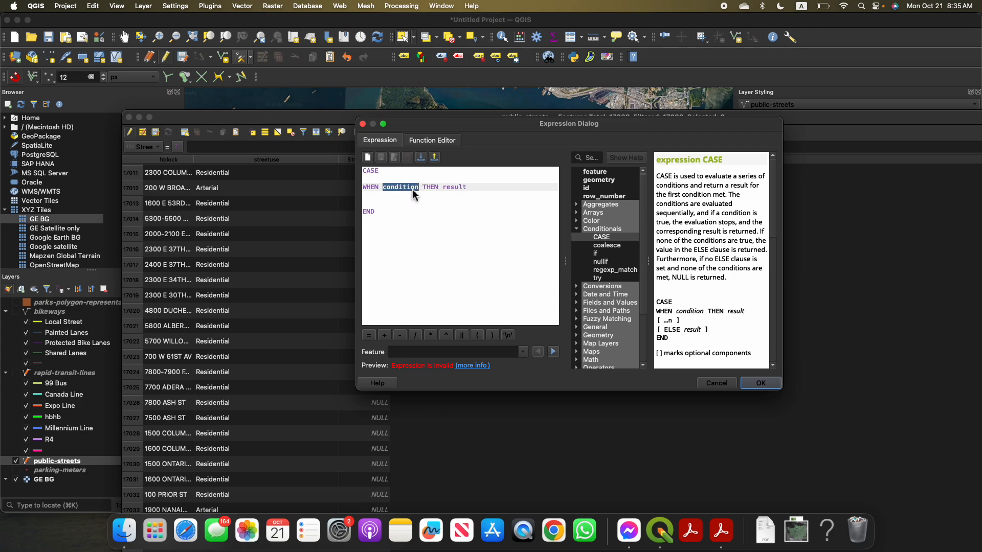
{"action": "type", "text": "stree"}
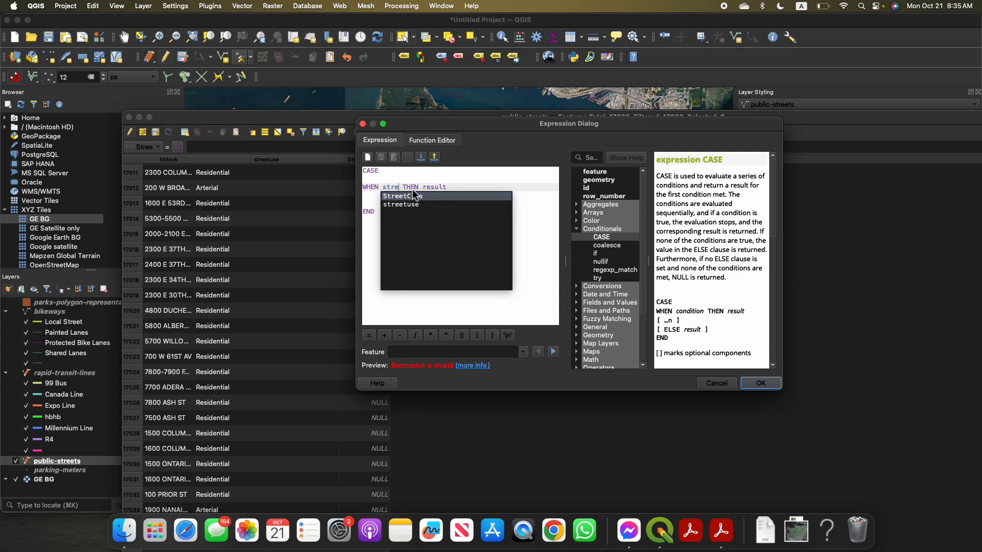
{"action": "key", "text": "Return"}
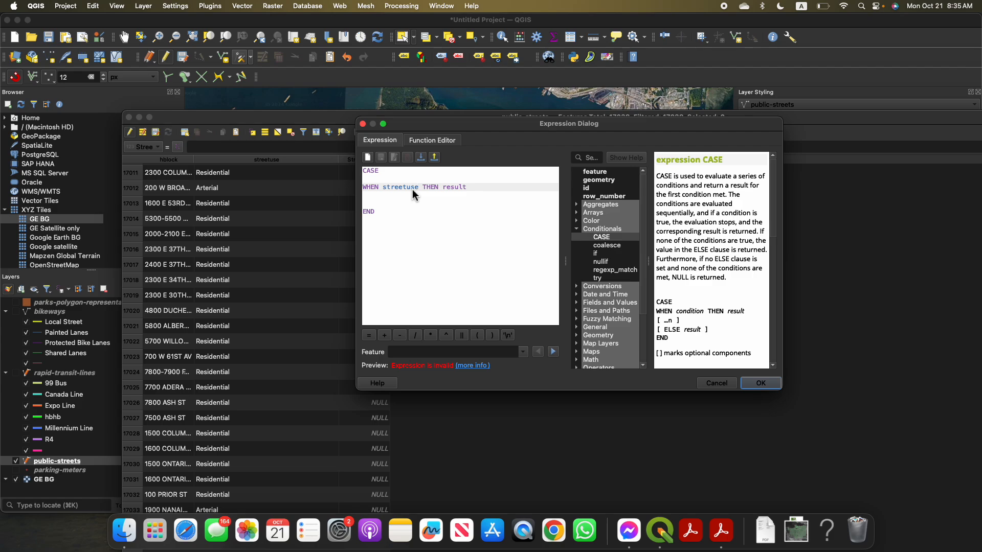
{"action": "type", "text": "= '"}
{"action": "type", "text": "'"}
{"action": "key", "text": "Left"}
{"action": "type", "text": "Arterial"}
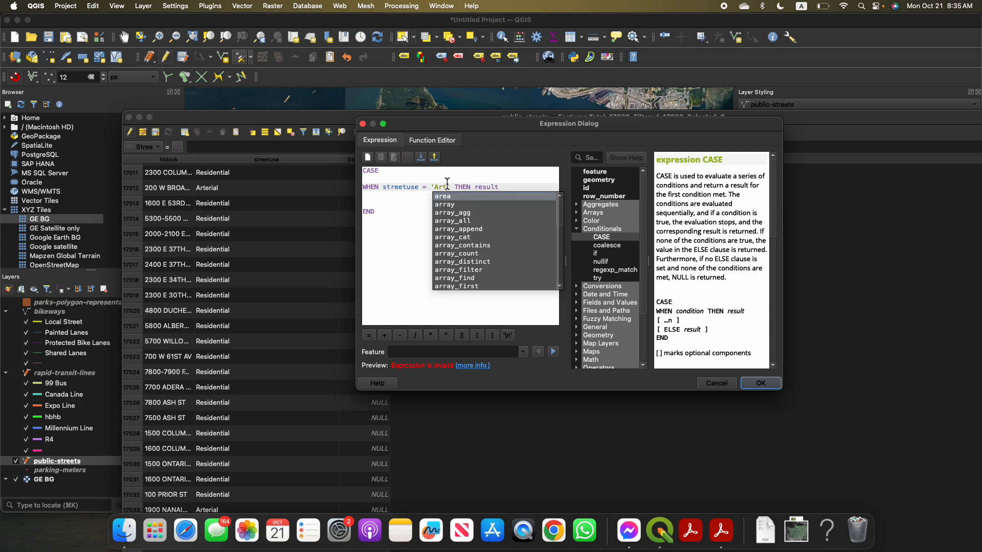
{"action": "double_click", "coordinate": [496, 189]}
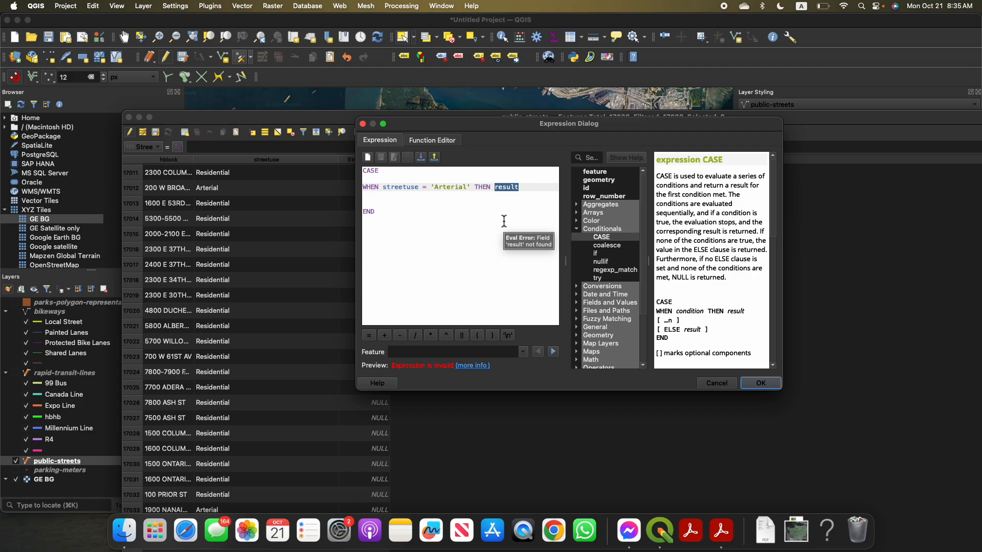
{"action": "type", "text": "5"}
Duplicate the 'Arterial' WHEN line until the expression holds five identical clauses
{"action": "double_click", "coordinate": [374, 189]}
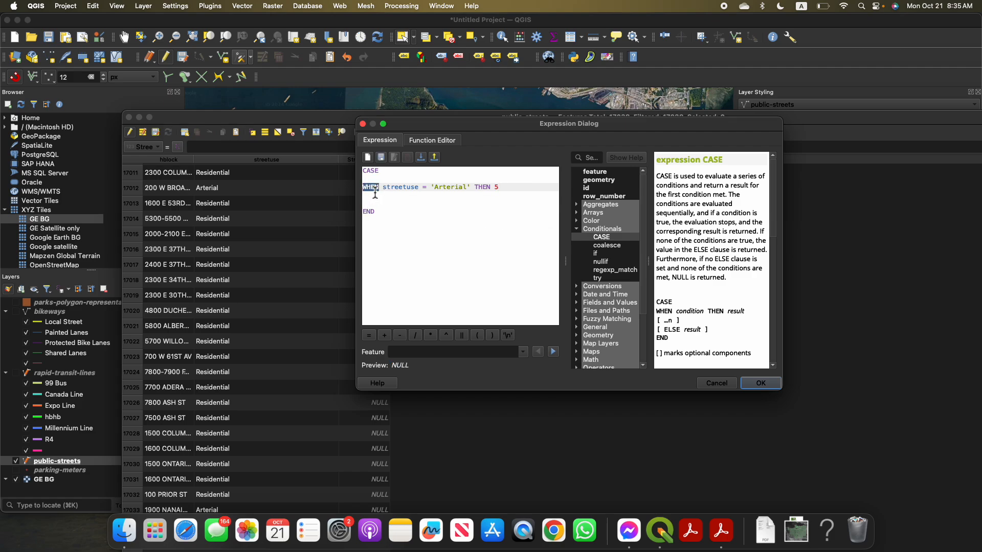
{"action": "triple_click", "coordinate": [374, 193]}
{"action": "key", "text": "super+c"}
{"action": "key", "text": "super+v"}
{"action": "key", "text": "super+v"}
{"action": "key", "text": "super+v"}
{"action": "key", "text": "super+v"}
{"action": "key", "text": "super+v"}
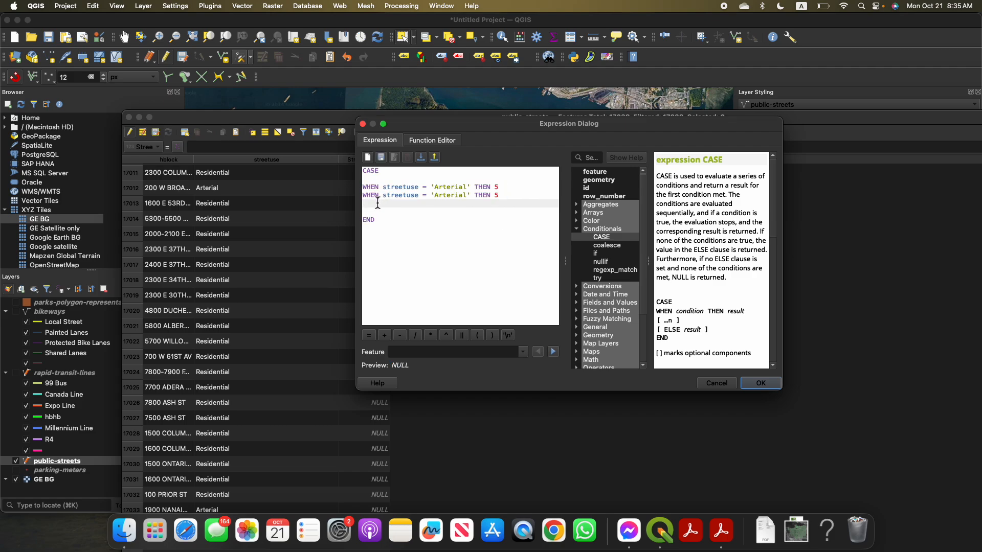
Change the second clause's street type to 'Secondary Arterial' and accept the expression
{"action": "left_click", "coordinate": [433, 196]}
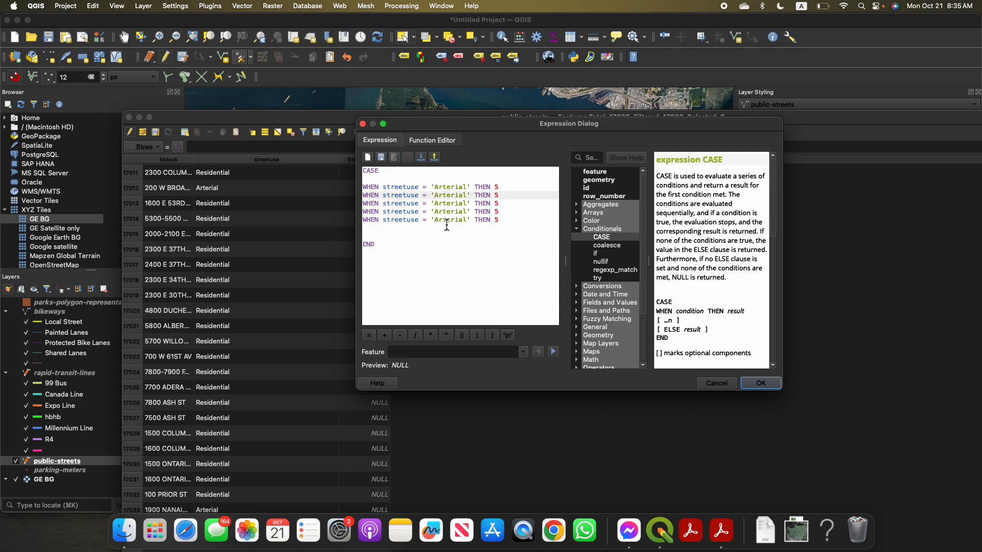
{"action": "type", "text": "Secondat"}
{"action": "type", "text": "y"}
{"action": "left_click", "coordinate": [761, 384]}
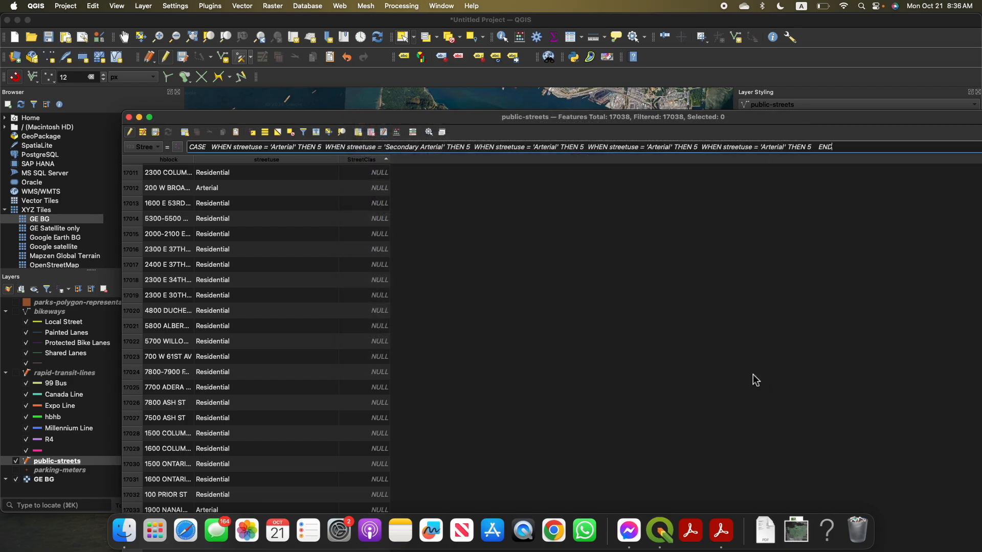
Style the public-streets layer as Categorized by streetuse, classify it, and widen the category Value column
{"action": "left_click_drag", "start_coordinate": [583, 117], "coordinate": [292, 116]}
{"action": "left_click_drag", "start_coordinate": [799, 121], "coordinate": [741, 127]}
{"action": "left_click", "coordinate": [801, 130]}
{"action": "left_click", "coordinate": [801, 123]}
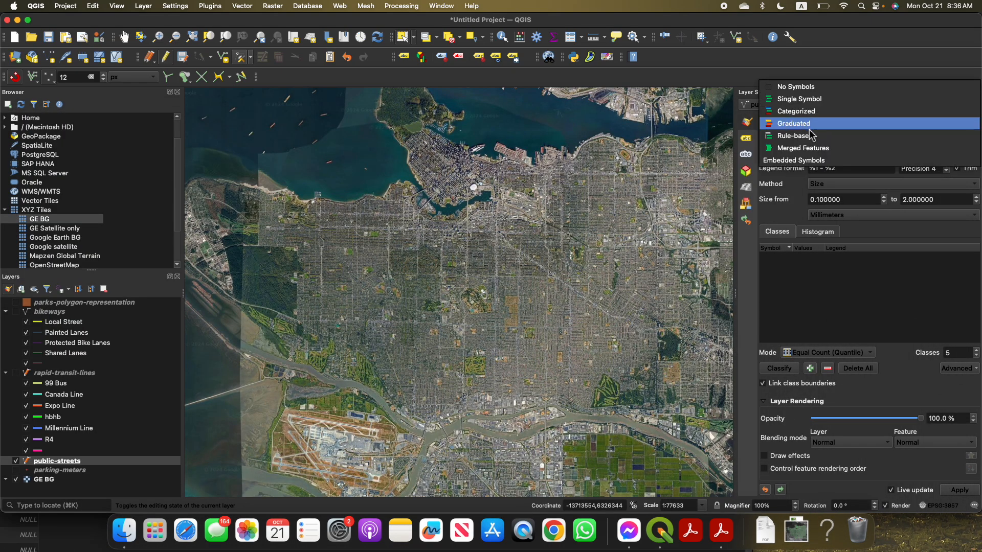
{"action": "left_click", "coordinate": [794, 114]}
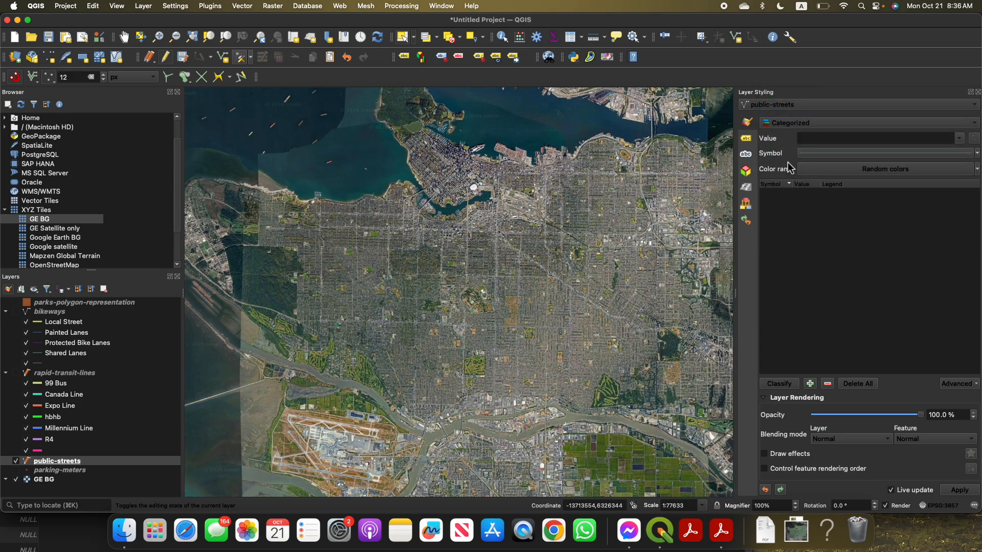
{"action": "left_click", "coordinate": [959, 138]}
{"action": "left_click", "coordinate": [933, 163]}
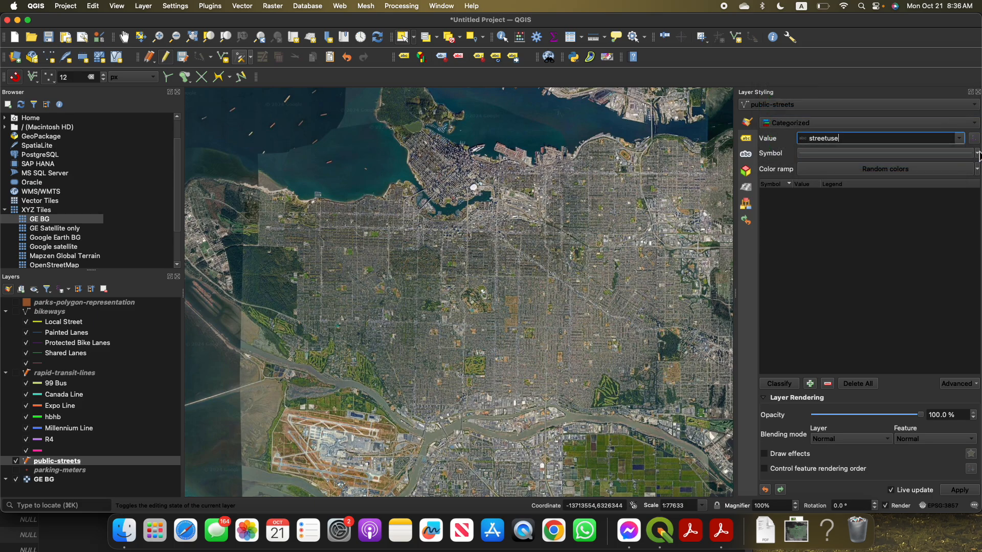
{"action": "left_click", "coordinate": [781, 389]}
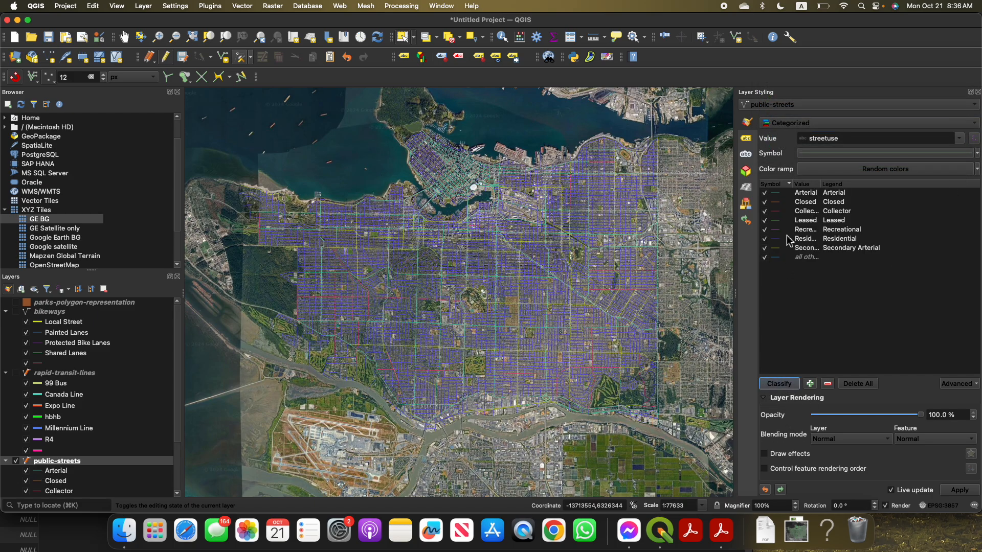
{"action": "left_click_drag", "start_coordinate": [821, 184], "coordinate": [903, 186]}
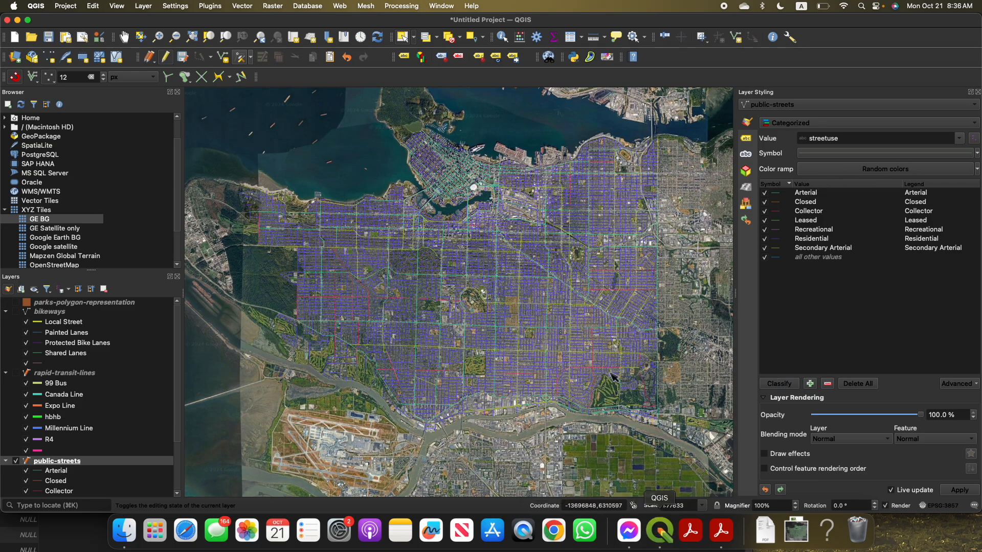
Bring back the attribute table, fit it beside the category list, and reopen the StreetClas expression
{"action": "key", "text": "ctrl+Up"}
{"action": "left_click", "coordinate": [673, 108]}
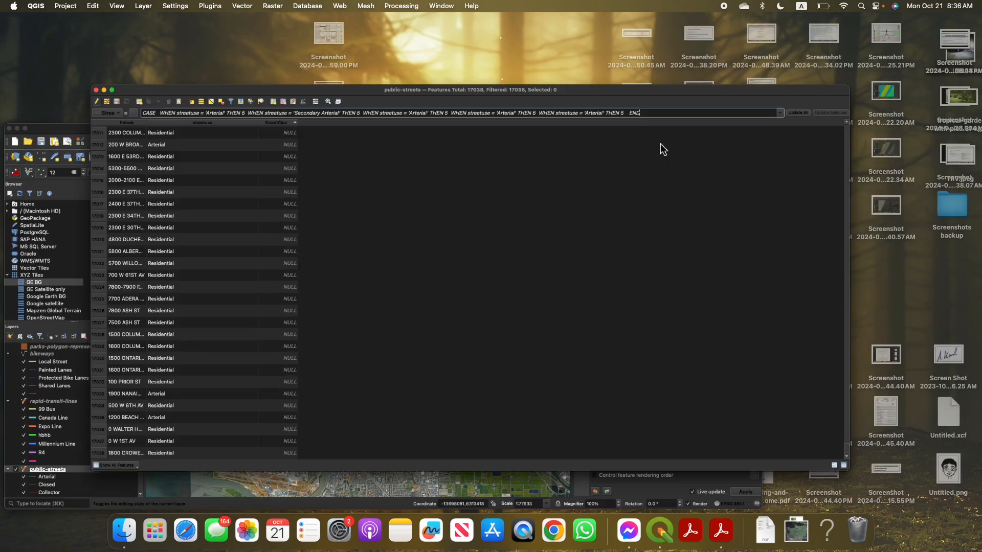
{"action": "left_click_drag", "start_coordinate": [577, 126], "coordinate": [716, 165]}
{"action": "left_click_drag", "start_coordinate": [895, 216], "coordinate": [450, 238]}
{"action": "left_click_drag", "start_coordinate": [351, 169], "coordinate": [563, 166]}
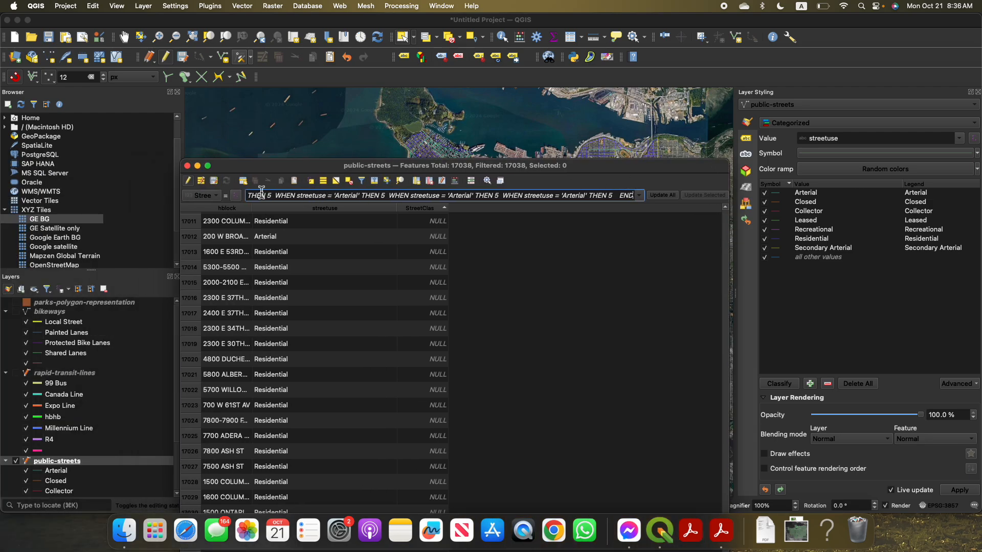
{"action": "left_click", "coordinate": [240, 196]}
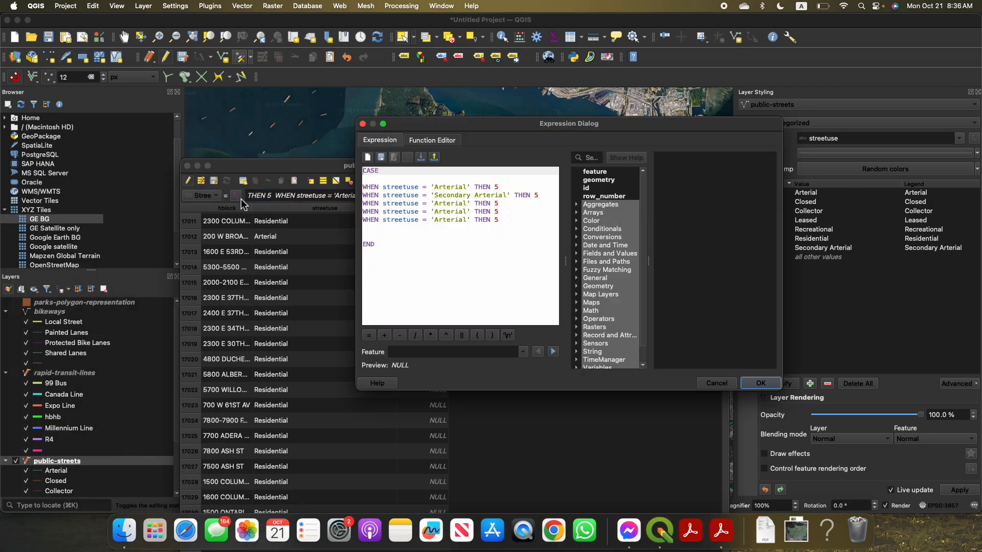
Change the street types in the third and fourth clauses to 'Collector' and 'Residential'
{"action": "left_click", "coordinate": [456, 189]}
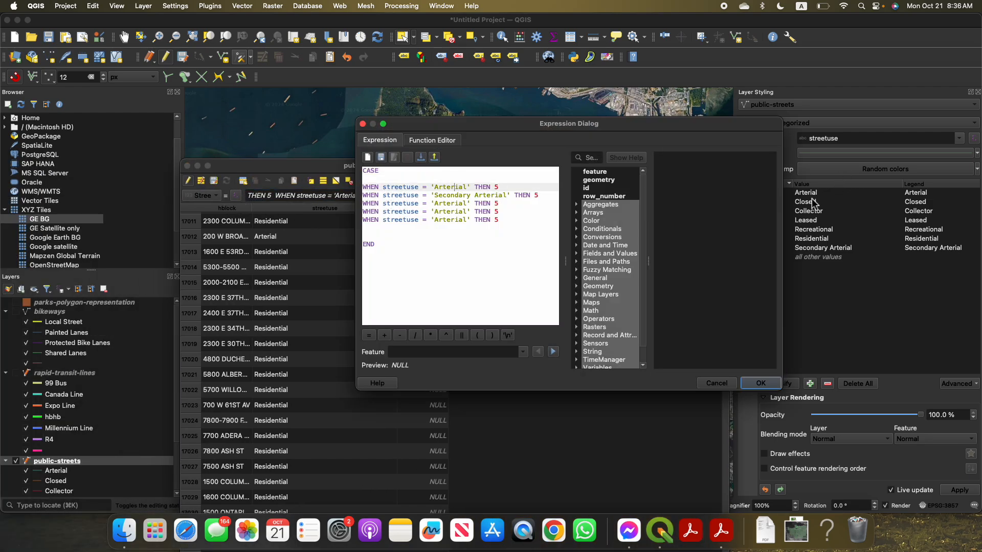
{"action": "double_click", "coordinate": [449, 206]}
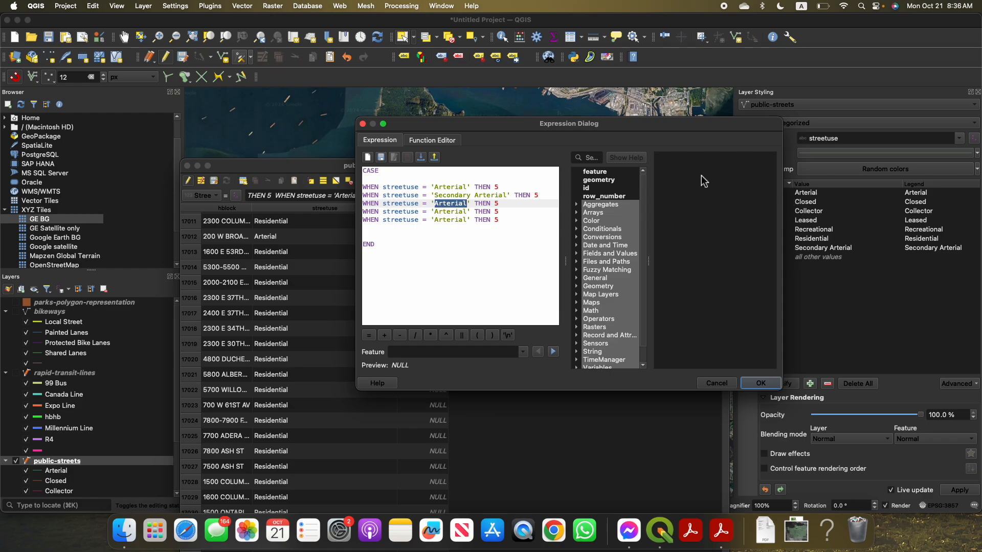
{"action": "type", "text": "Collec"}
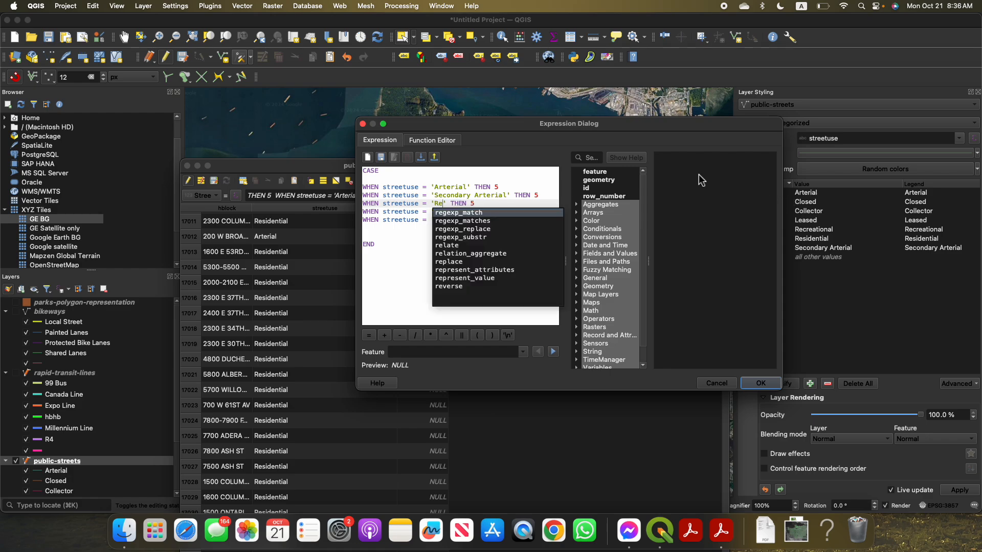
{"action": "type", "text": "tor"}
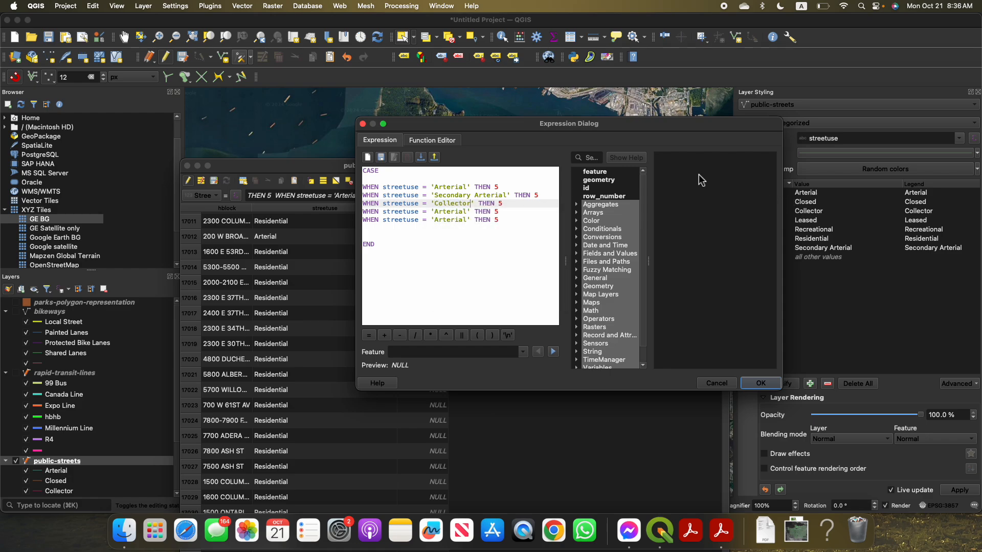
{"action": "key", "text": "Down"}
{"action": "key", "text": "alt+shift+Left"}
{"action": "type", "text": "Residen"}
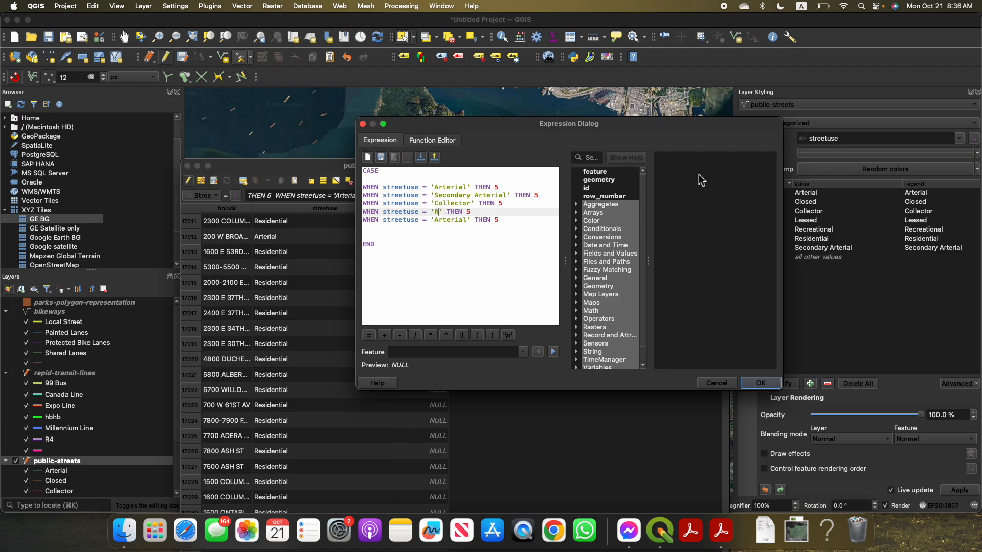
{"action": "type", "text": "tial"}
Add two more copies of the WHEN streetuse = 'Arterial' THEN 5 clause below the fifth clause of the expression
{"action": "key", "text": "Down"}
{"action": "key", "text": "alt+shift+Left"}
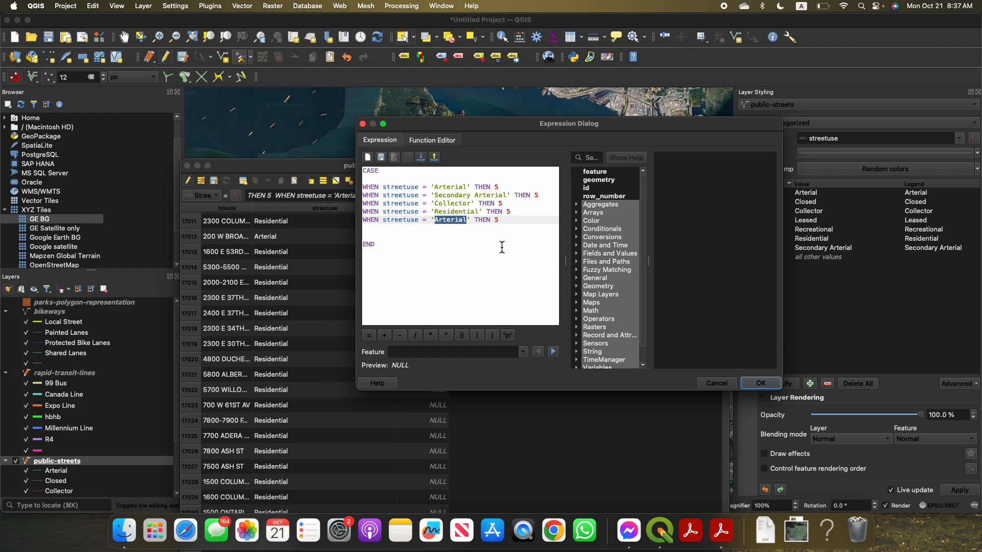
{"action": "triple_click", "coordinate": [458, 222]}
{"action": "key", "text": "super+c"}
{"action": "key", "text": "Right"}
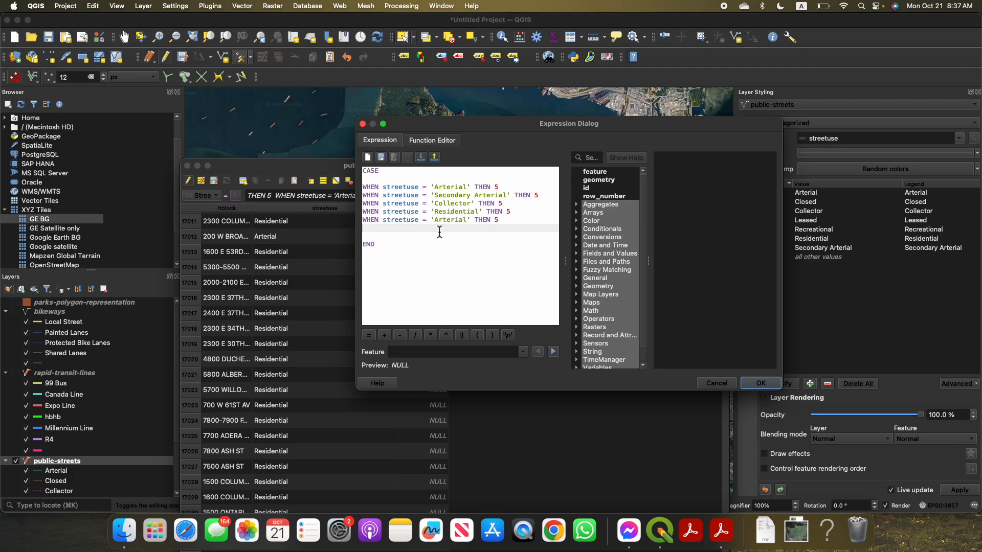
{"action": "key", "text": "super+v"}
{"action": "key", "text": "super+v"}
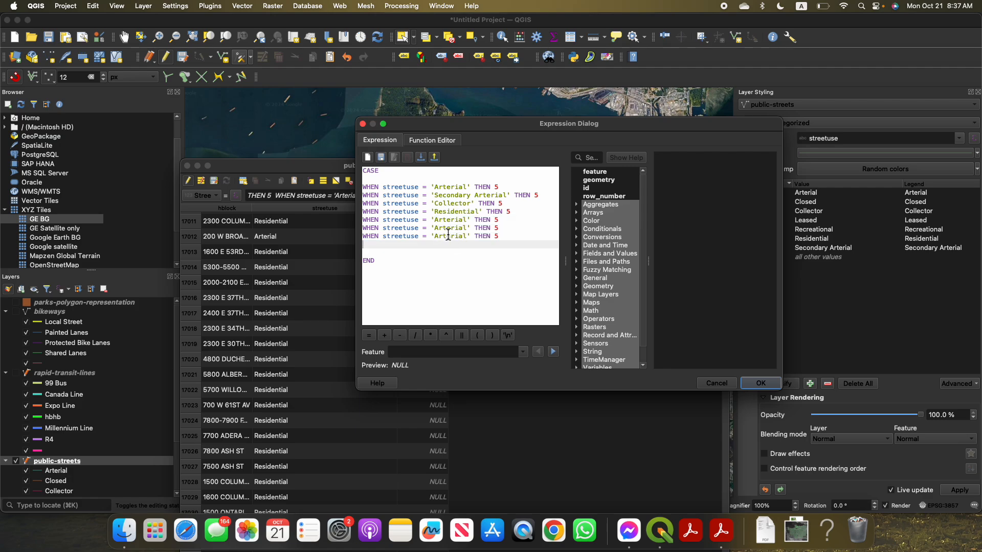
Change the street types in the last three clauses to 'Recreational', 'Leased' and 'Closed'
{"action": "double_click", "coordinate": [452, 222]}
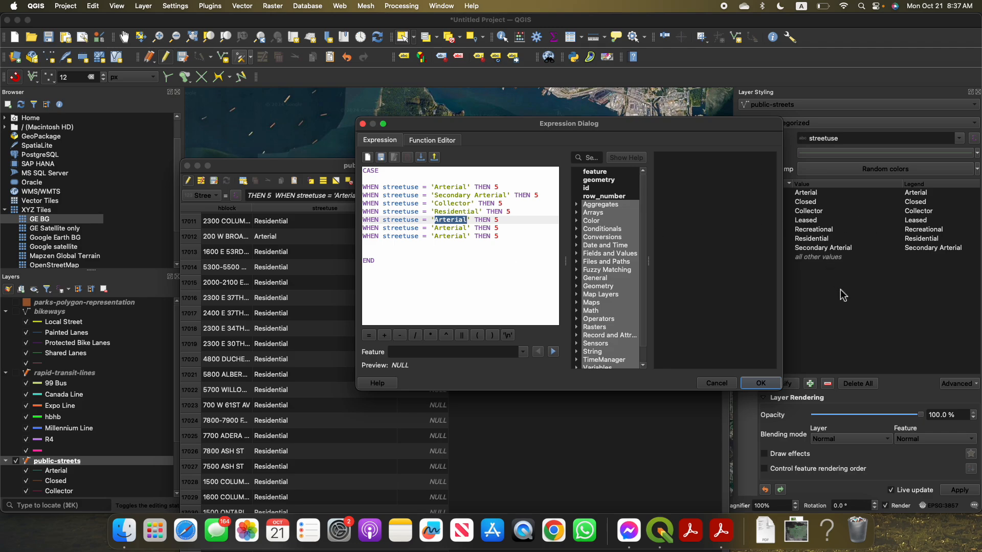
{"action": "type", "text": "Recreational"}
{"action": "key", "text": "Down"}
{"action": "double_click", "coordinate": [463, 228]}
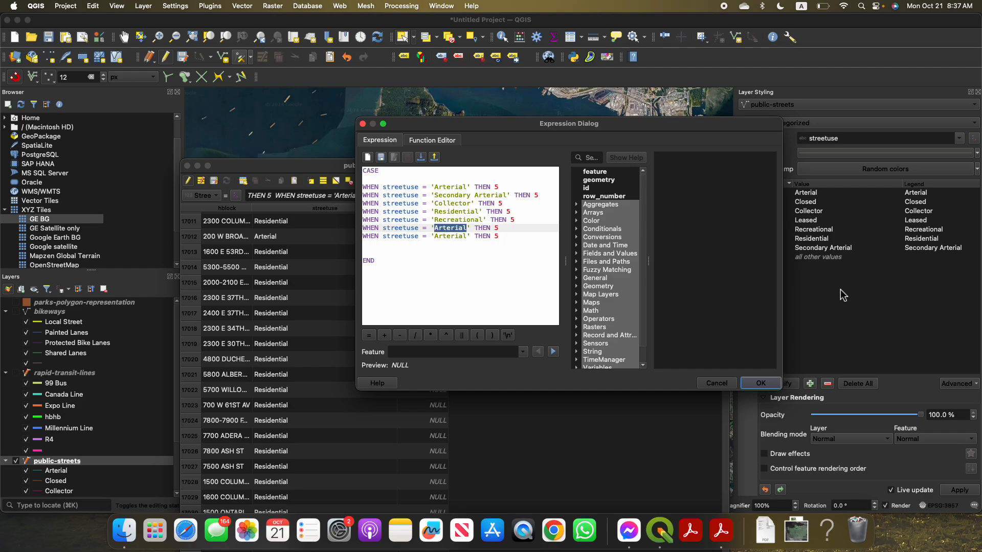
{"action": "type", "text": "Leased"}
{"action": "key", "text": "Down"}
{"action": "key", "text": "alt+shift+Left"}
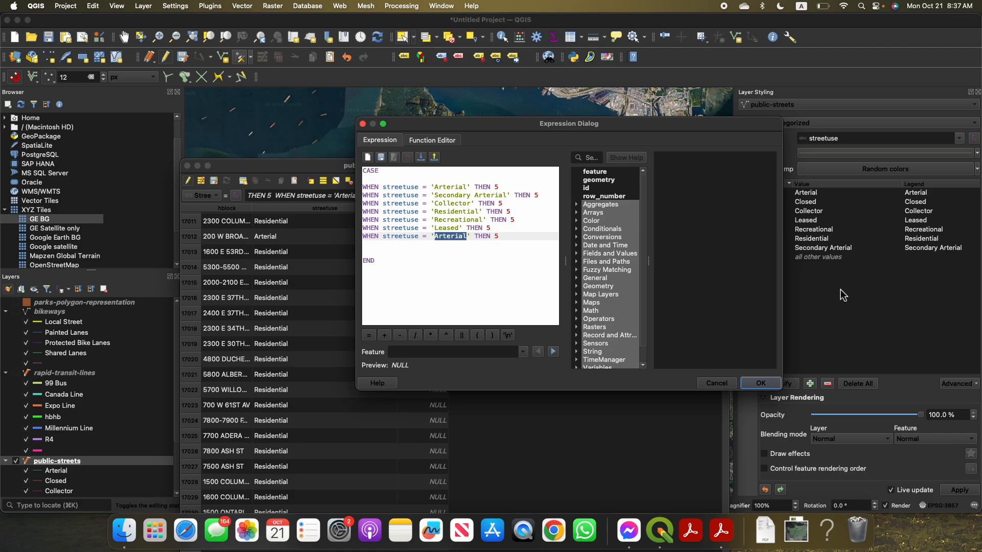
{"action": "type", "text": "Closed"}
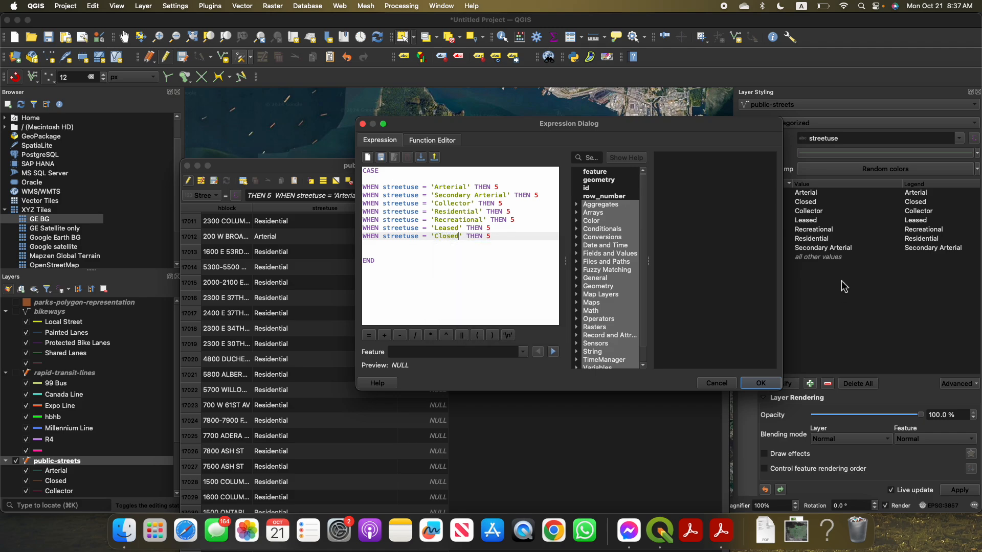
Set the THEN value to 4 for 'Secondary Arterial' and to 3 for 'Collector' and 'Residential'
{"action": "double_click", "coordinate": [535, 196]}
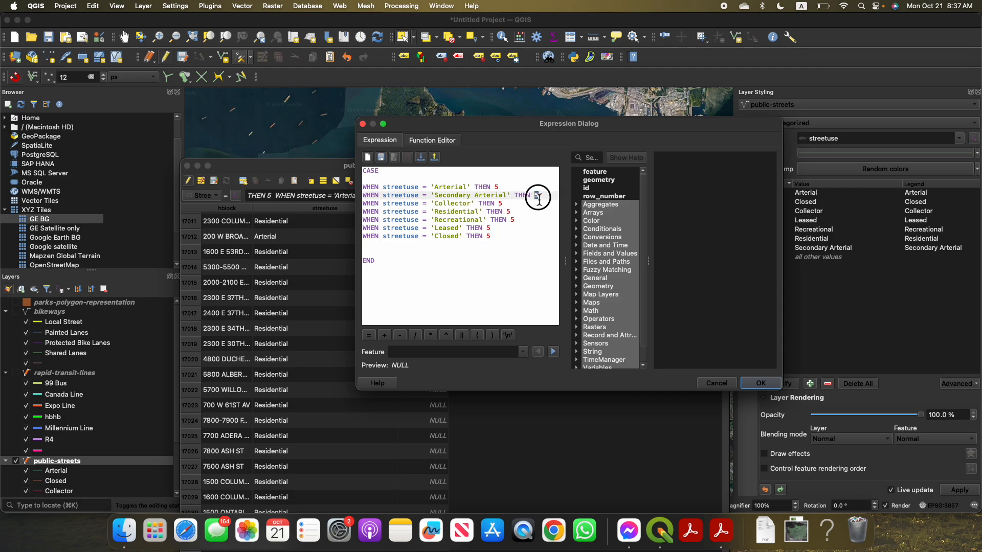
{"action": "type", "text": "4"}
{"action": "double_click", "coordinate": [500, 204]}
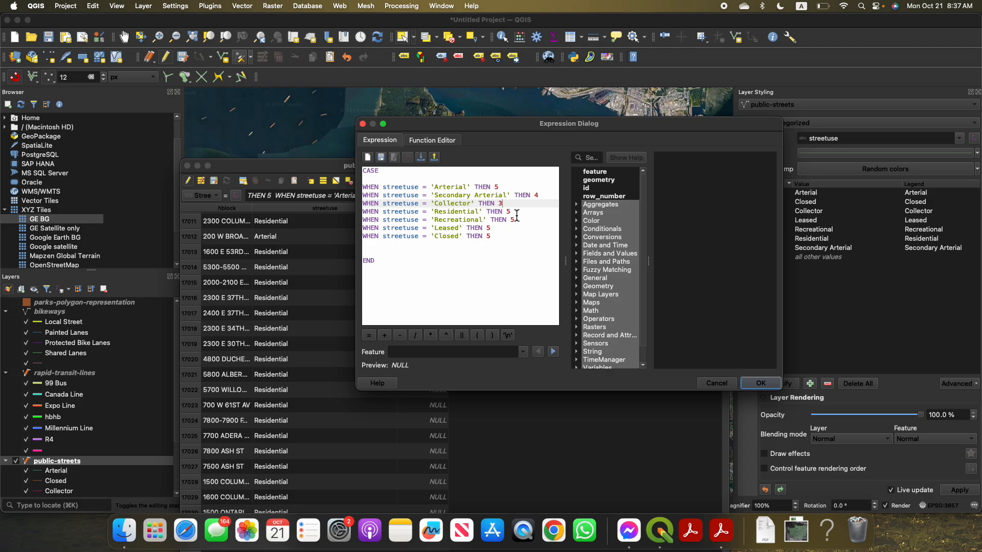
{"action": "type", "text": "3"}
{"action": "double_click", "coordinate": [508, 212]}
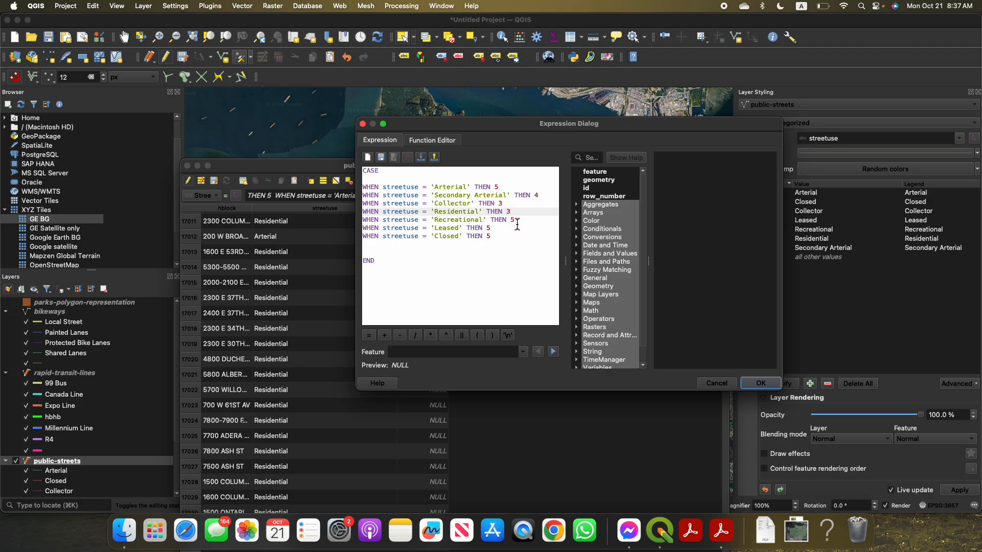
Set the THEN values to 3 for 'Recreational', 2 for 'Leased' and 1 for 'Closed'
{"action": "double_click", "coordinate": [512, 221]}
{"action": "type", "text": "3"}
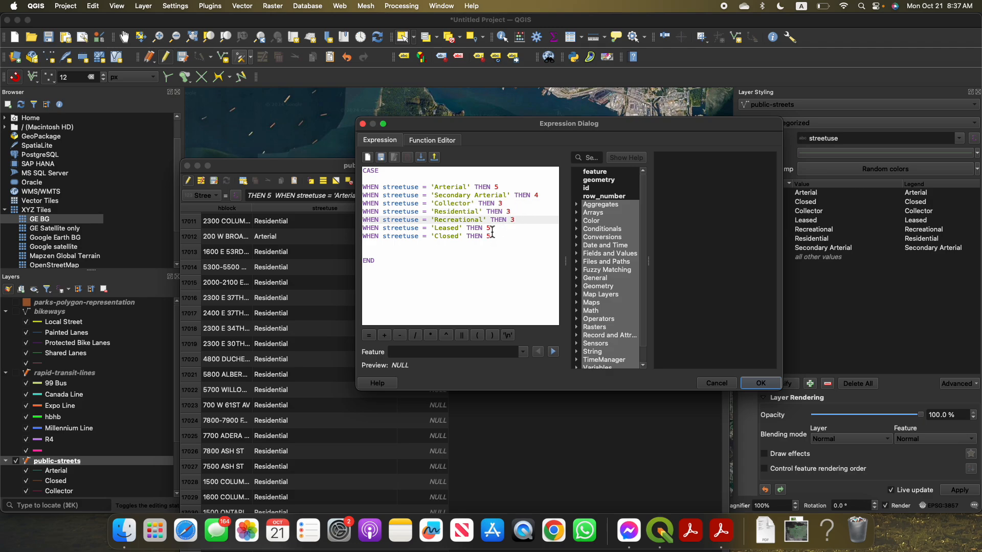
{"action": "double_click", "coordinate": [490, 228]}
{"action": "type", "text": "2"}
{"action": "double_click", "coordinate": [490, 237]}
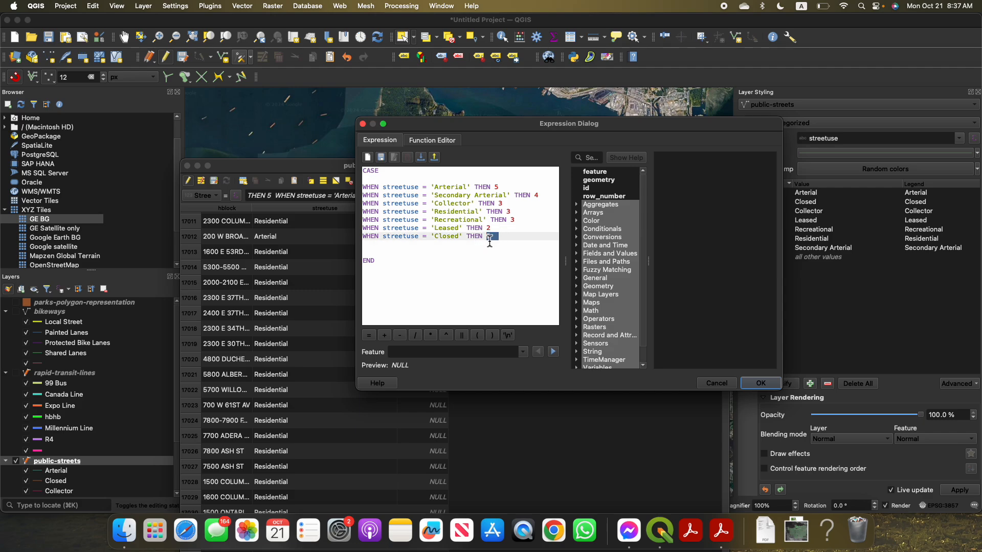
{"action": "left_click", "coordinate": [489, 242]}
{"action": "left_click_drag", "start_coordinate": [486, 239], "coordinate": [493, 239]}
{"action": "type", "text": "1"}
{"action": "left_click", "coordinate": [498, 244]}
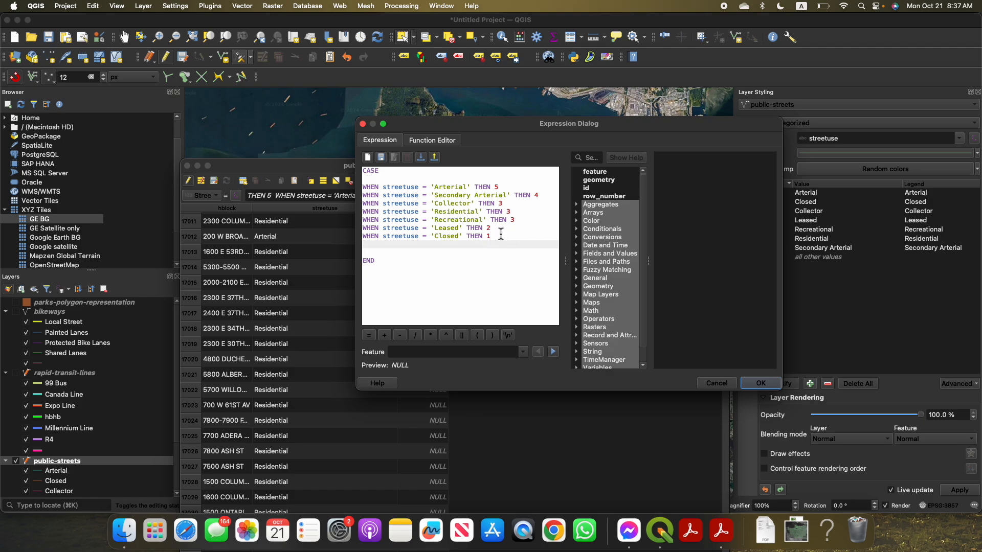
Set the THEN values to 7 for 'Arterial', 6 for 'Secondary Arterial', 5 for 'Collector' and 4 for 'Residential'
{"action": "left_click", "coordinate": [505, 189]}
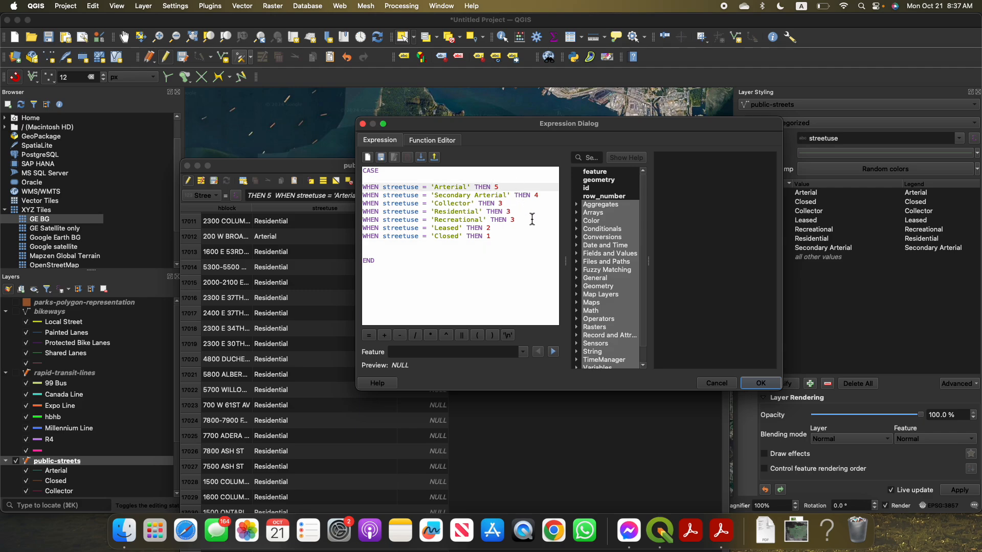
{"action": "key", "text": "BackSpace"}
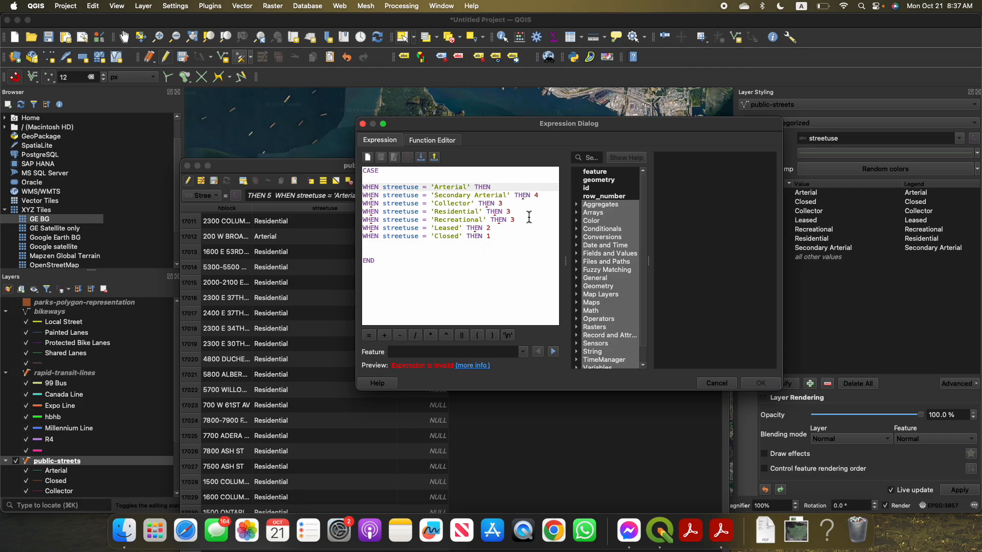
{"action": "type", "text": "7"}
{"action": "left_click", "coordinate": [539, 193]}
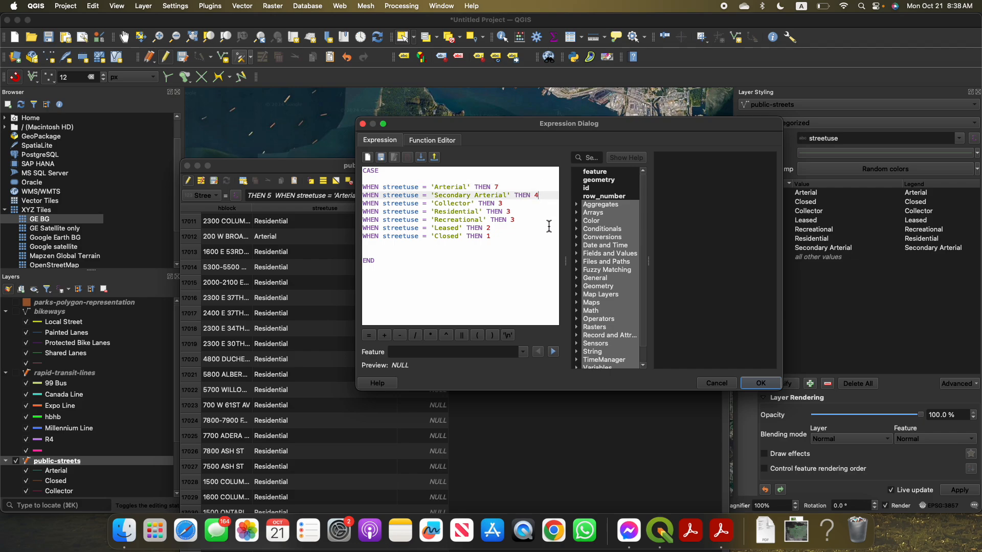
{"action": "key", "text": "BackSpace"}
{"action": "type", "text": "6"}
{"action": "key", "text": "Down"}
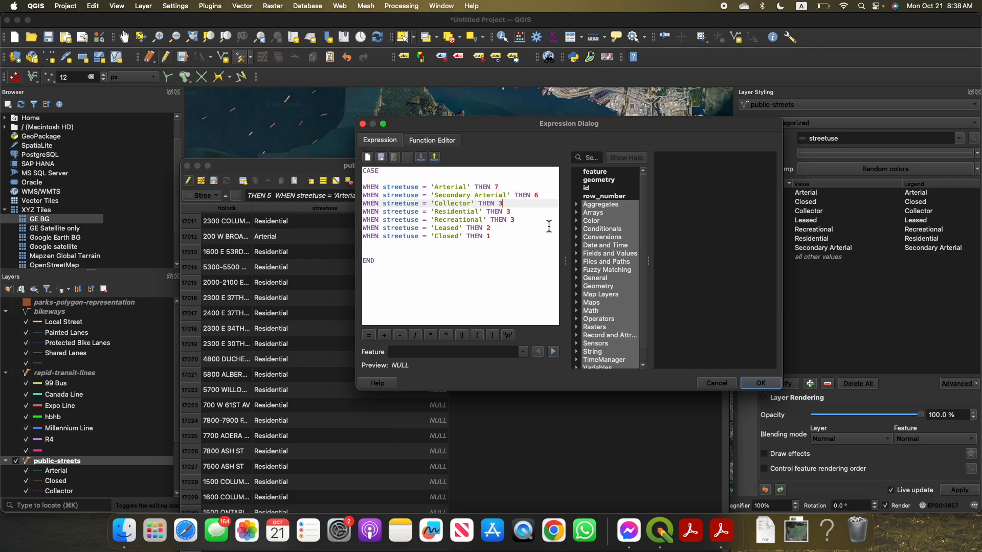
{"action": "key", "text": "BackSpace"}
{"action": "type", "text": "5"}
{"action": "key", "text": "Down"}
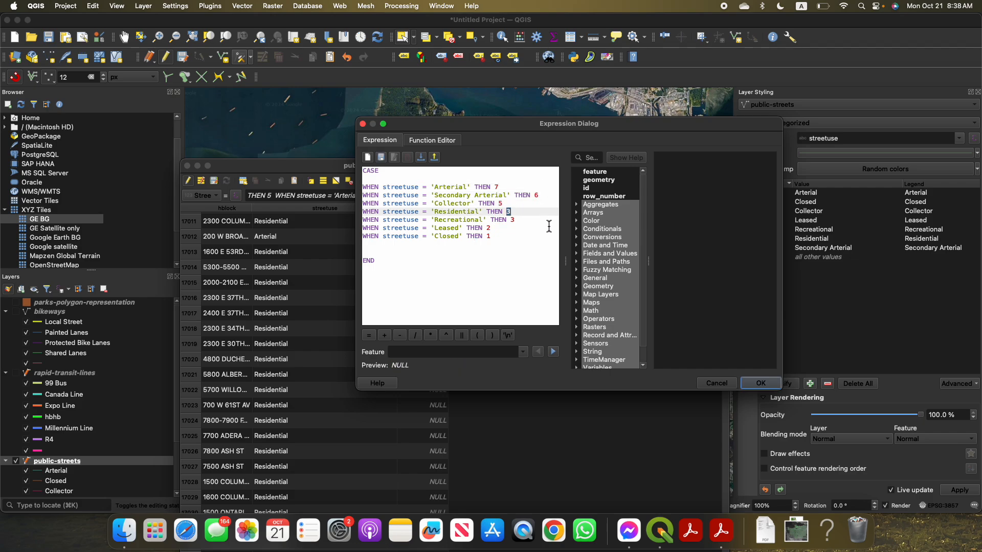
{"action": "left_click", "coordinate": [549, 226]}
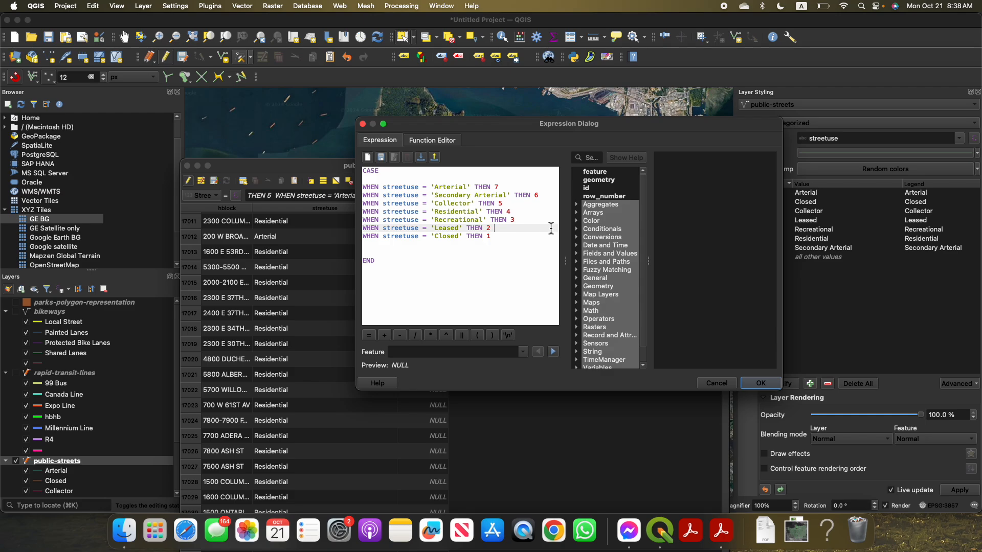
Accept the CASE expression to update StreetClas for all features, and sort the table by StreetClas in descending order
{"action": "left_click", "coordinate": [381, 252]}
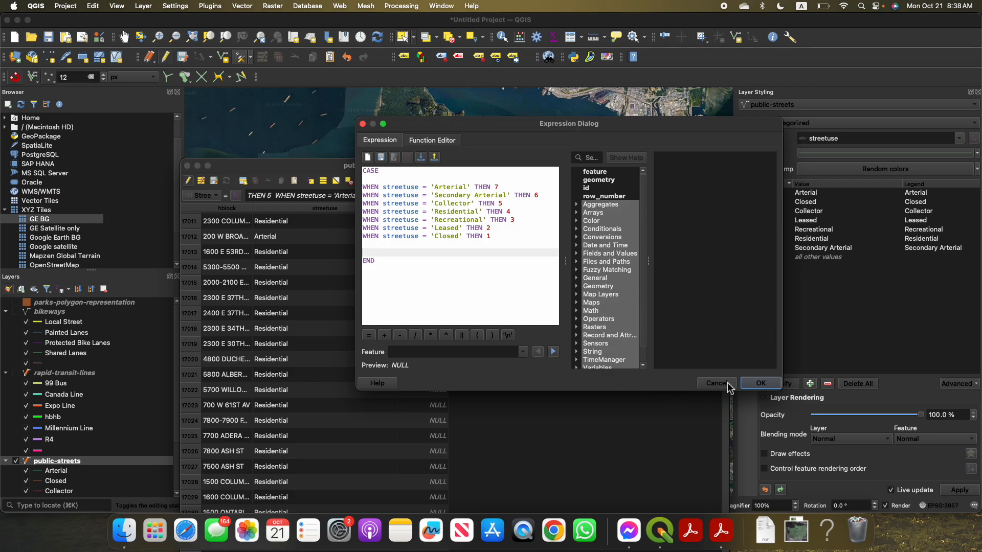
{"action": "left_click", "coordinate": [748, 385]}
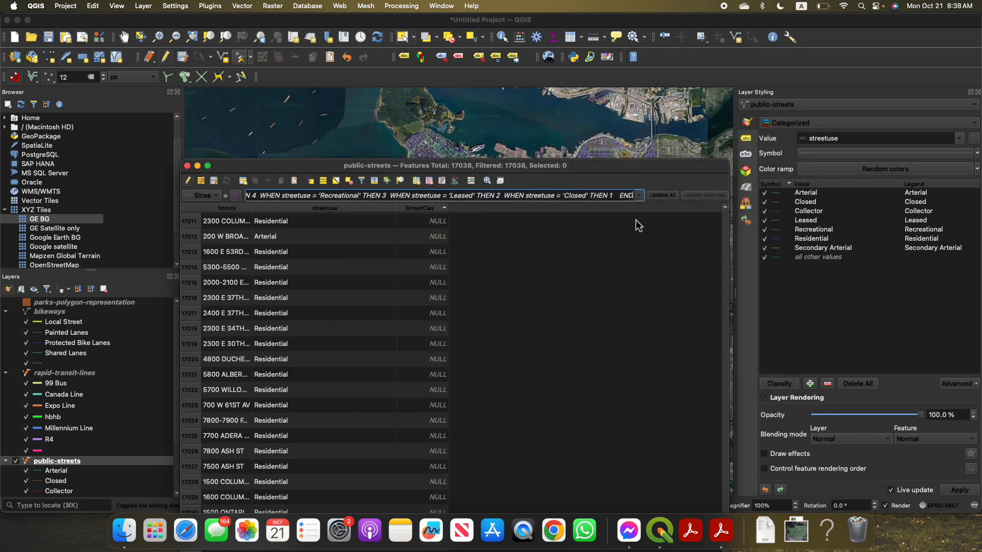
{"action": "left_click", "coordinate": [661, 195]}
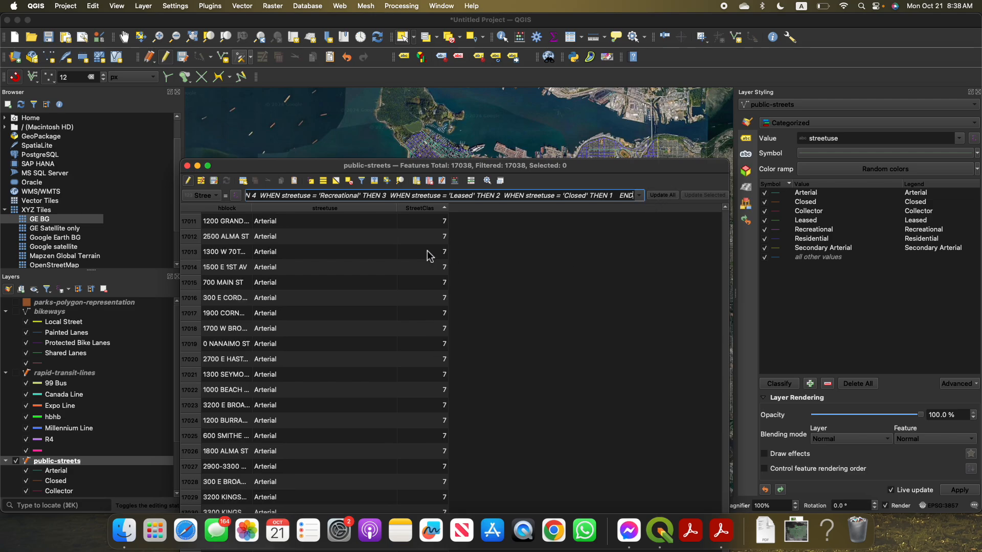
{"action": "double_click", "coordinate": [256, 224]}
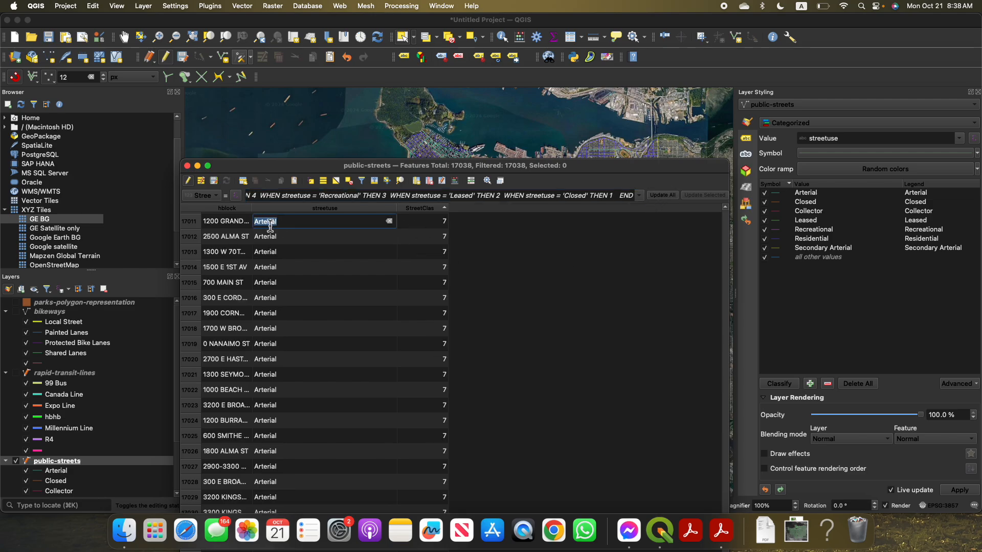
{"action": "left_click", "coordinate": [435, 209]}
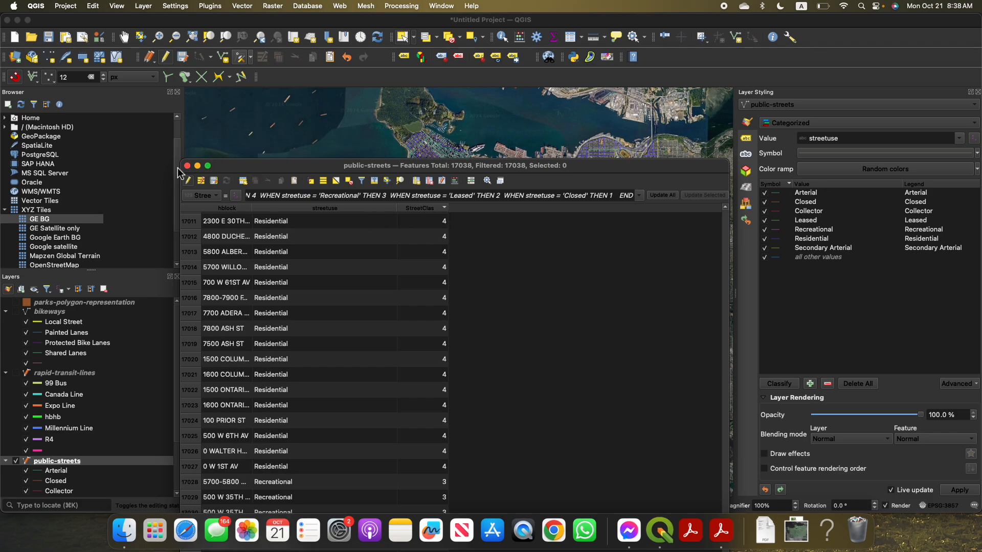
End editing of public-streets with its changes saved, and close the attribute table
{"action": "left_click", "coordinate": [190, 181]}
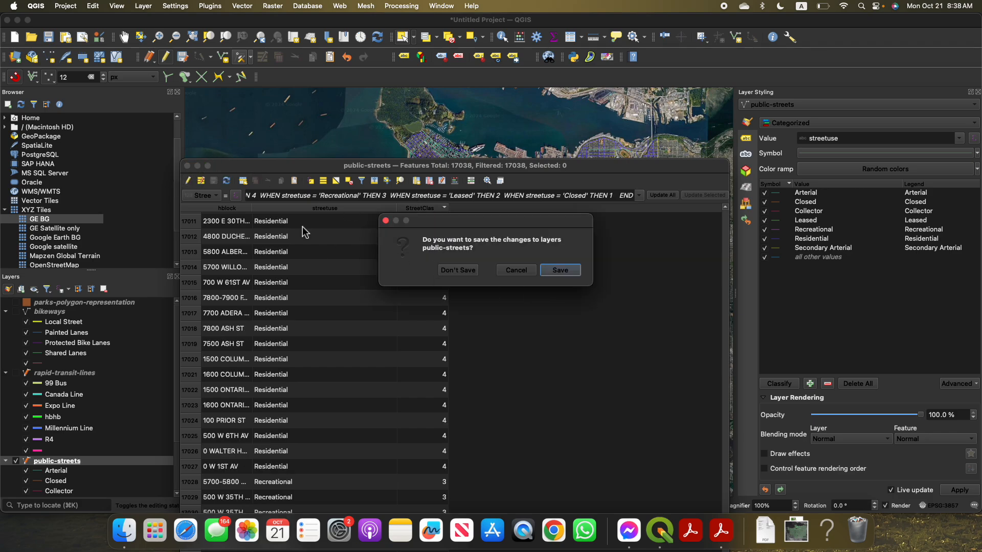
{"action": "left_click", "coordinate": [560, 271]}
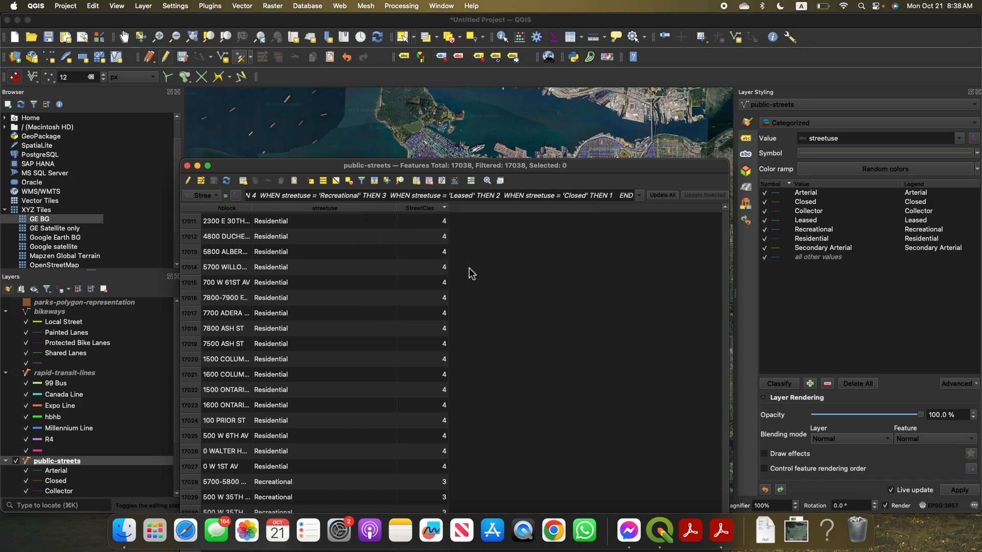
{"action": "left_click", "coordinate": [187, 166]}
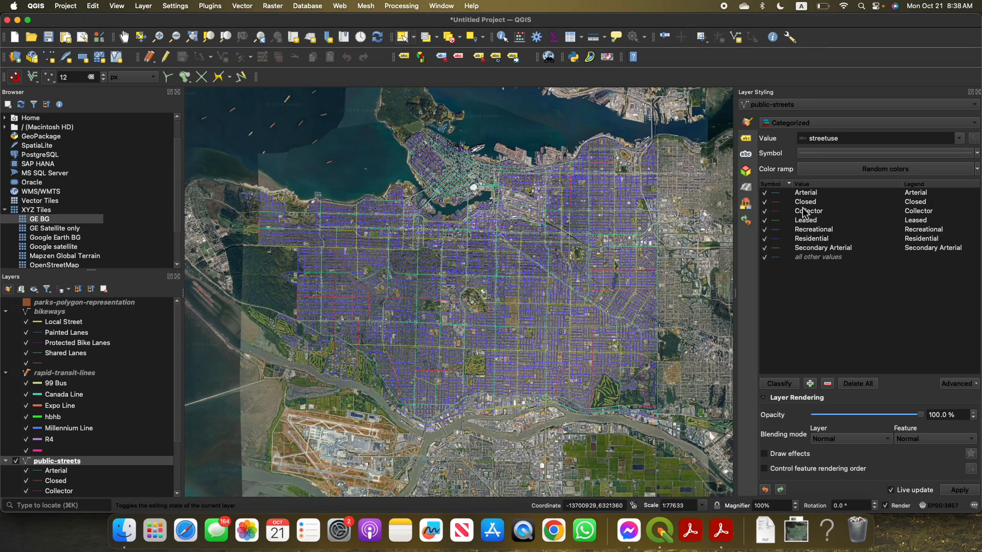
Switch the public-streets layer styling to Graduated, using StreetClas as the value
{"action": "left_click", "coordinate": [814, 124]}
{"action": "left_click", "coordinate": [818, 137]}
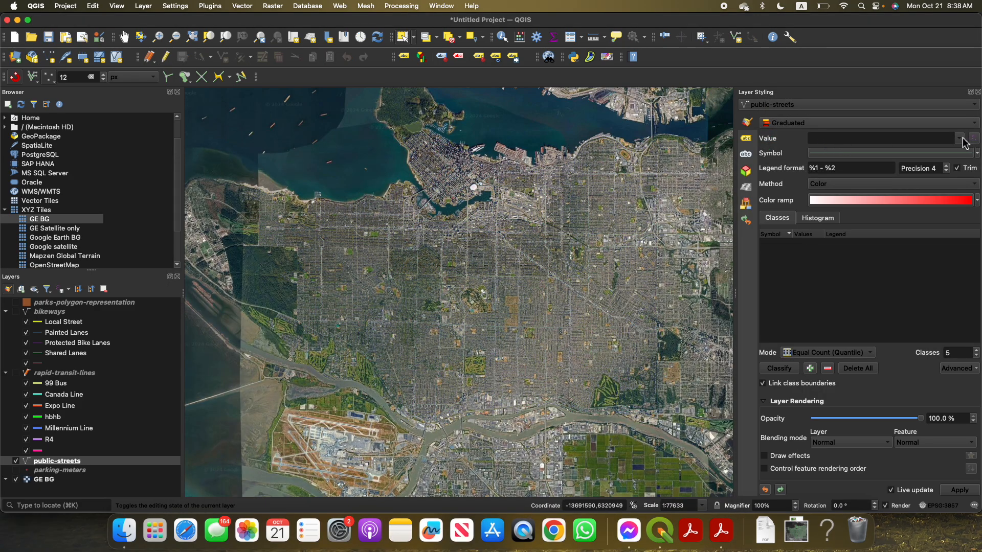
{"action": "left_click", "coordinate": [959, 139]}
{"action": "left_click", "coordinate": [888, 151]}
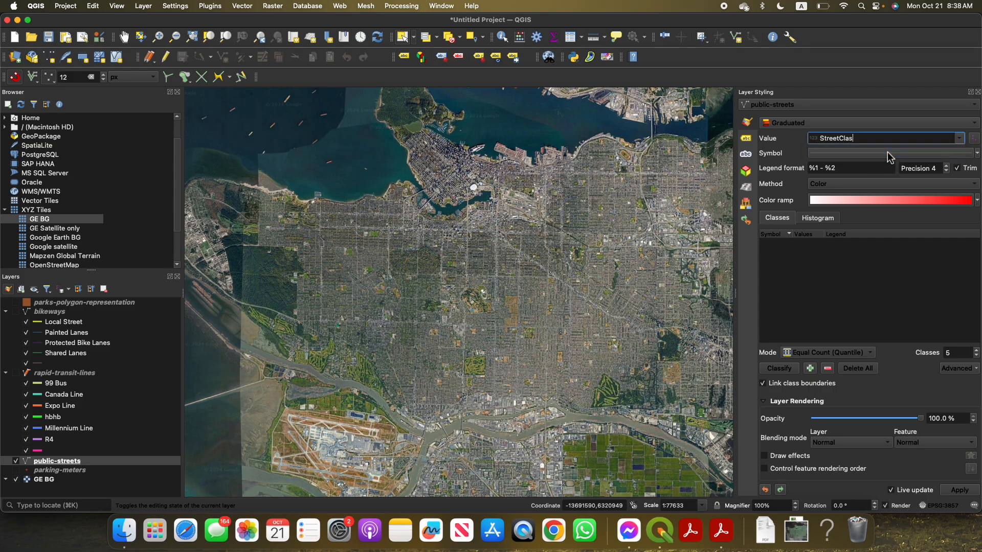
Set the graduated method to Size and classify the streets by StreetClas
{"action": "left_click", "coordinate": [876, 185]}
{"action": "left_click", "coordinate": [875, 197]}
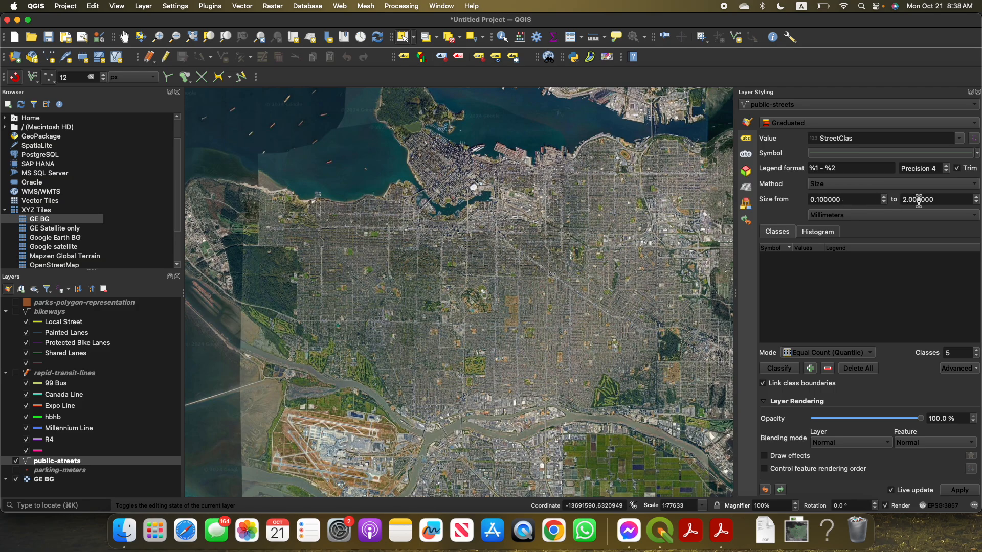
{"action": "left_click", "coordinate": [774, 369]}
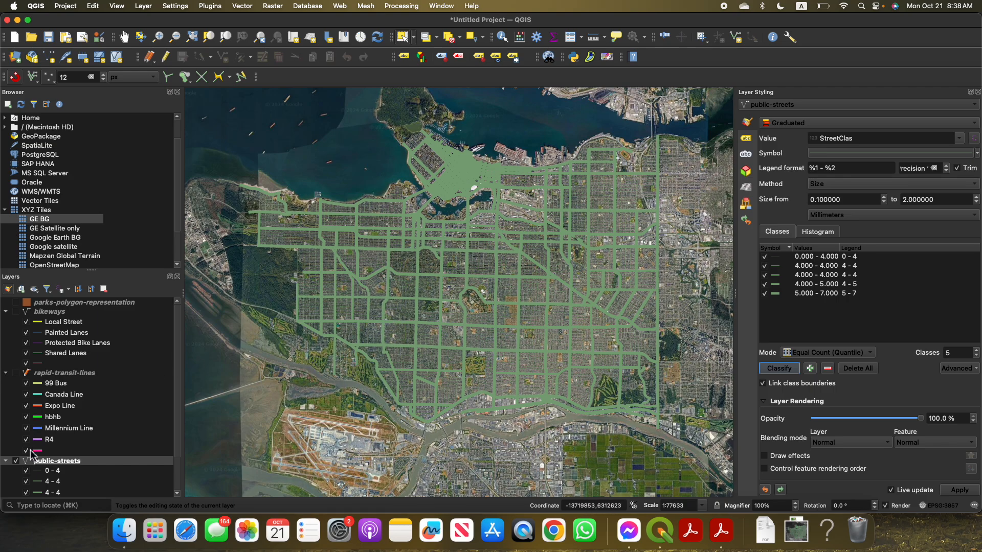
Hide the GE BG basemap layer and examine the graduated street line widths on the map
{"action": "scroll", "coordinate": [31, 450], "scroll_direction": "down", "scroll_amount": 3}
{"action": "left_click", "coordinate": [17, 493]}
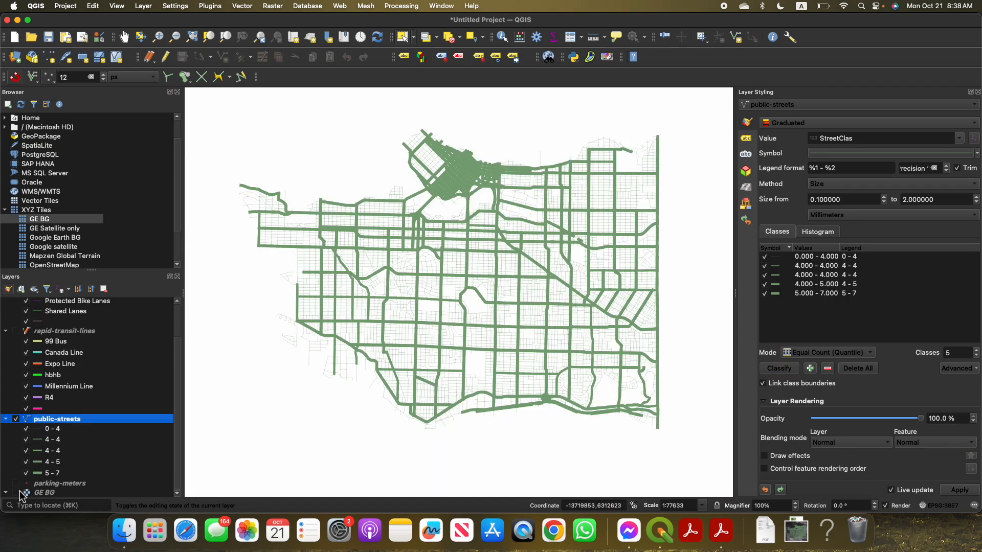
{"action": "scroll", "coordinate": [522, 321], "scroll_direction": "up", "scroll_amount": 2}
{"action": "scroll", "coordinate": [522, 327], "scroll_direction": "up", "scroll_amount": 1}
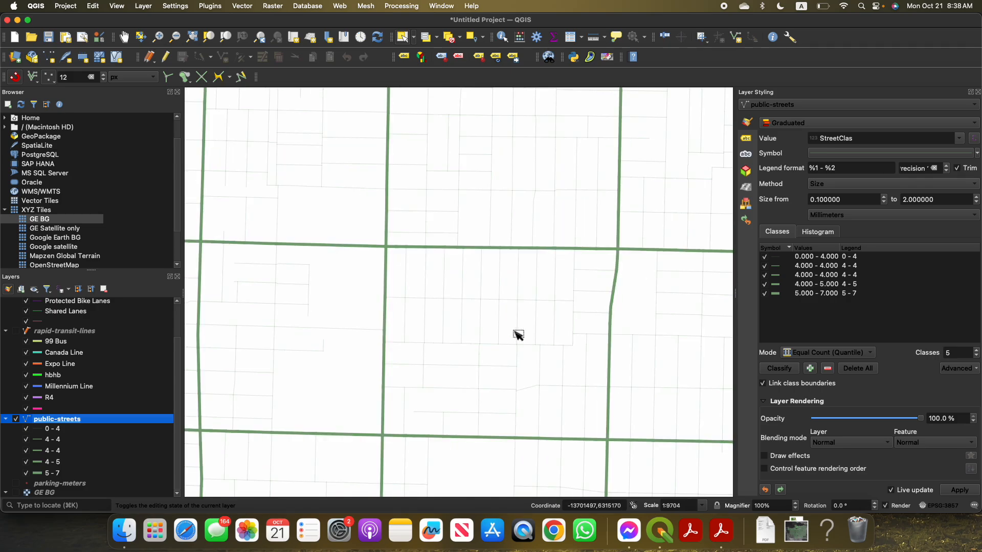
{"action": "scroll", "coordinate": [493, 311], "scroll_direction": "down", "scroll_amount": 3}
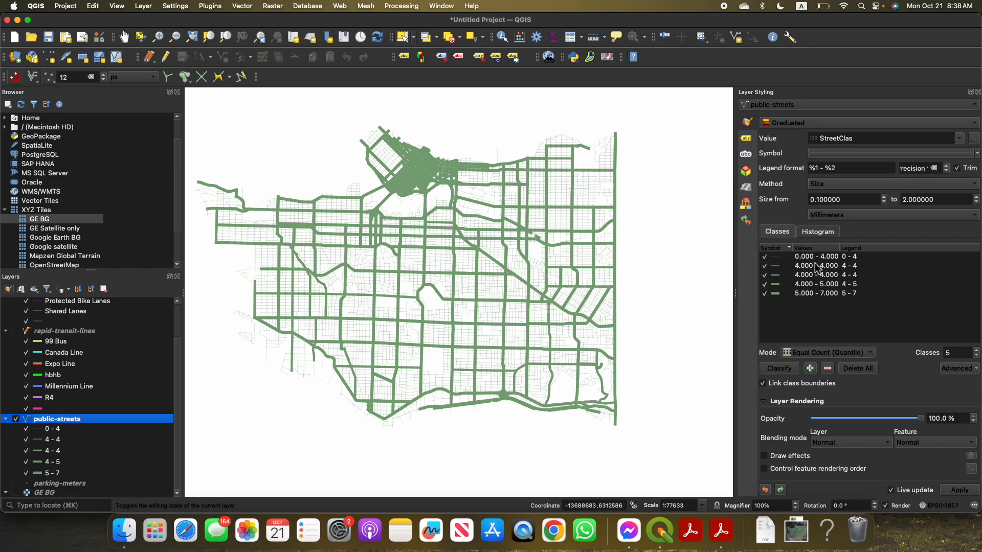
Try Equal Interval for the StreetClas classification, and settle on Fixed Interval mode with an interval size of 1
{"action": "left_click", "coordinate": [814, 354]}
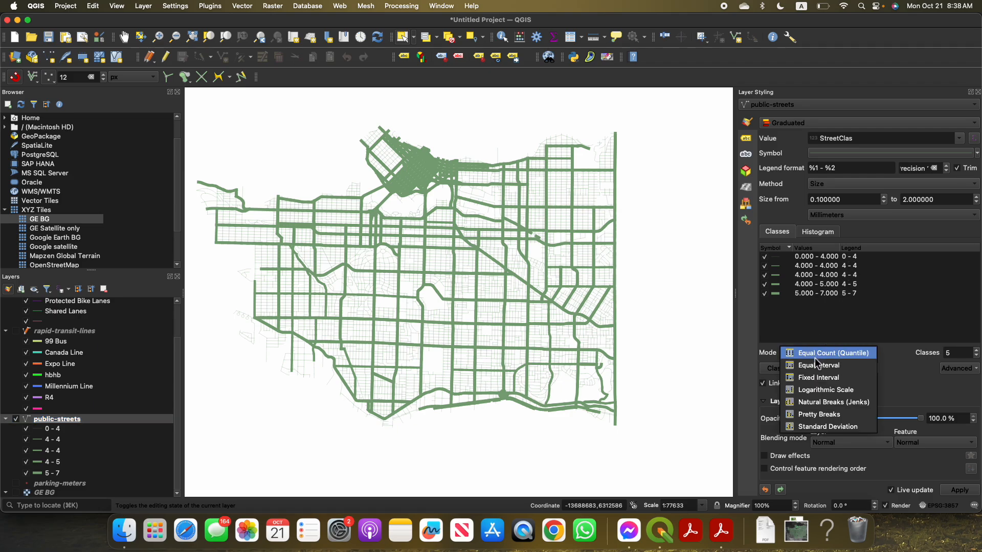
{"action": "left_click", "coordinate": [809, 368]}
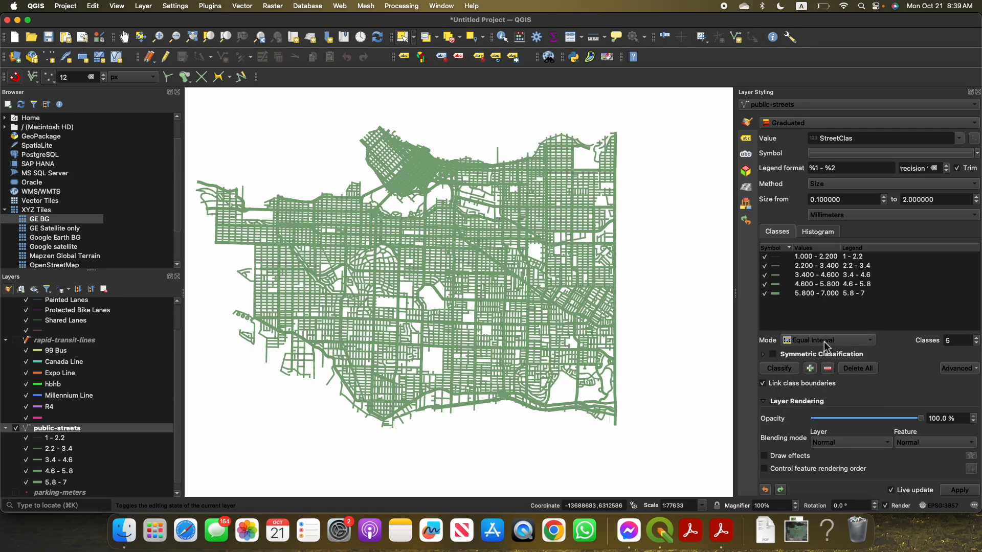
{"action": "left_click", "coordinate": [827, 341]}
{"action": "left_click", "coordinate": [818, 352]}
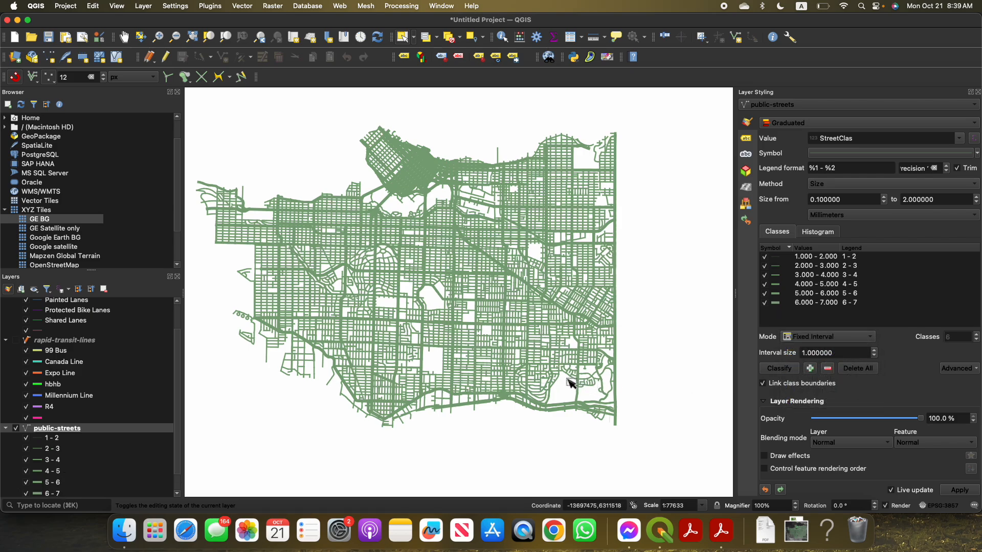
{"action": "scroll", "coordinate": [514, 345], "scroll_direction": "up", "scroll_amount": 1}
{"action": "scroll", "coordinate": [514, 345], "scroll_direction": "down", "scroll_amount": 1}
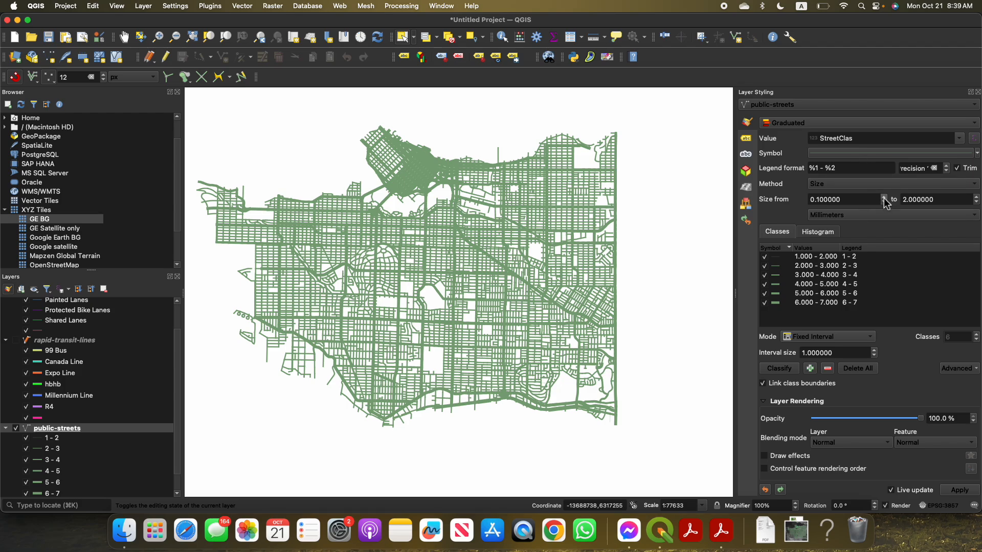
Set the graduated line size range of the streets from 0.01 to 1.4 millimetres
{"action": "left_click", "coordinate": [884, 202]}
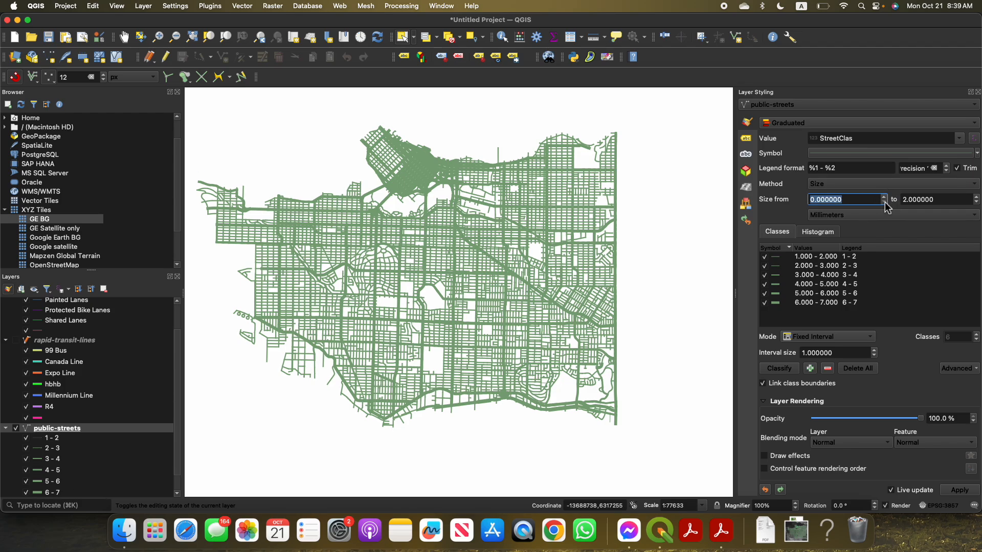
{"action": "type", "text": "0.01"}
{"action": "key", "text": "Return"}
{"action": "left_click", "coordinate": [976, 197]}
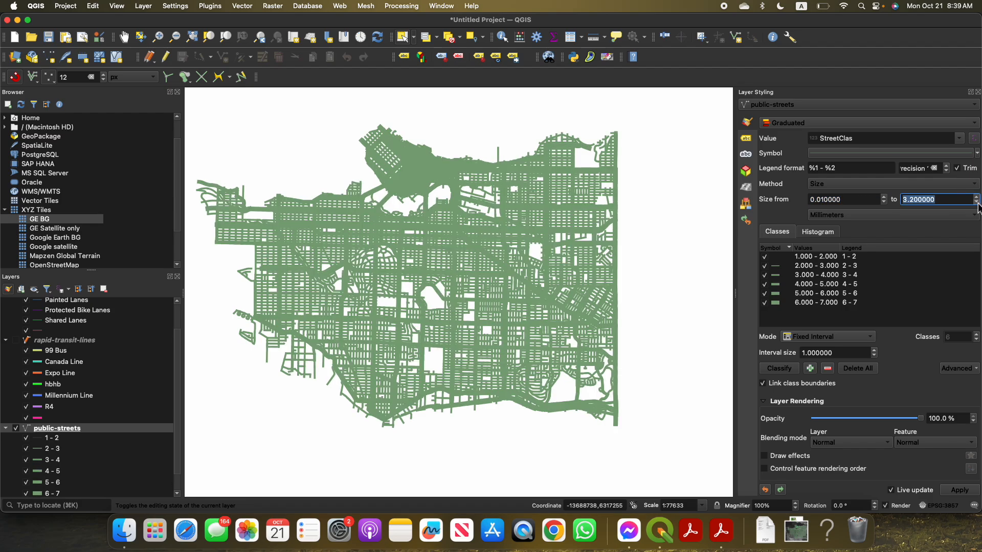
{"action": "left_click", "coordinate": [976, 203]}
{"action": "left_click", "coordinate": [977, 203]}
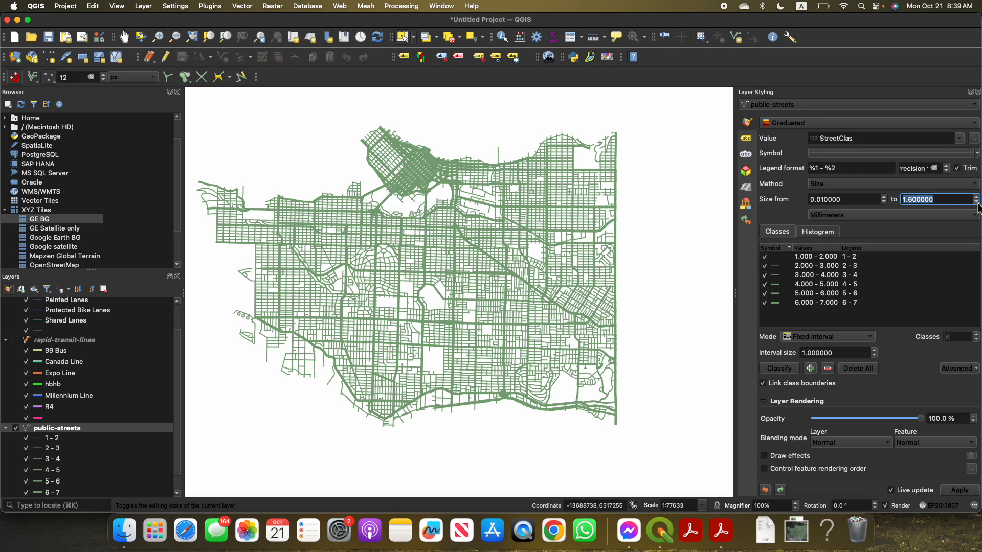
{"action": "left_click", "coordinate": [977, 203]}
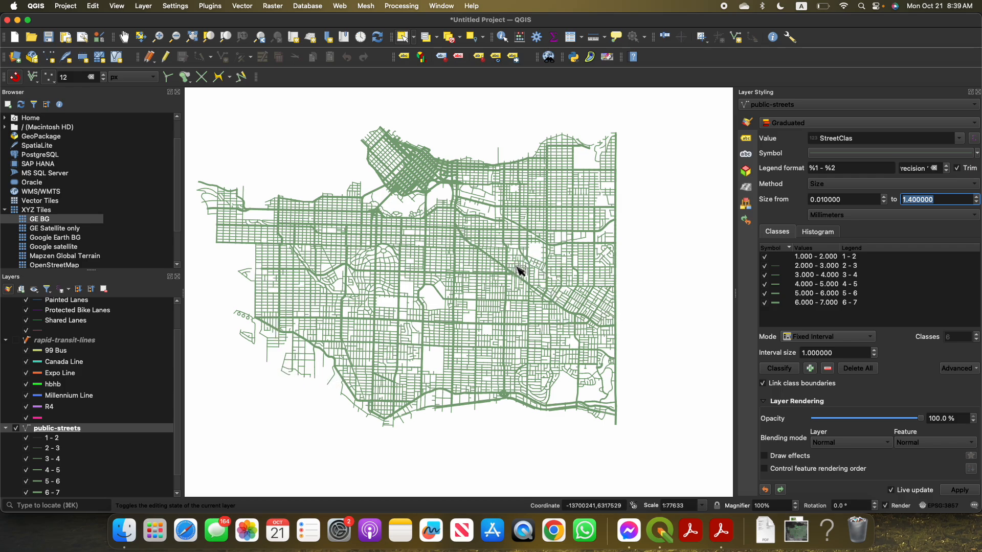
Show the GE BG basemap again and recolour the graduated street lines with the recent orange #fc841b
{"action": "scroll", "coordinate": [63, 495], "scroll_direction": "down", "scroll_amount": 2}
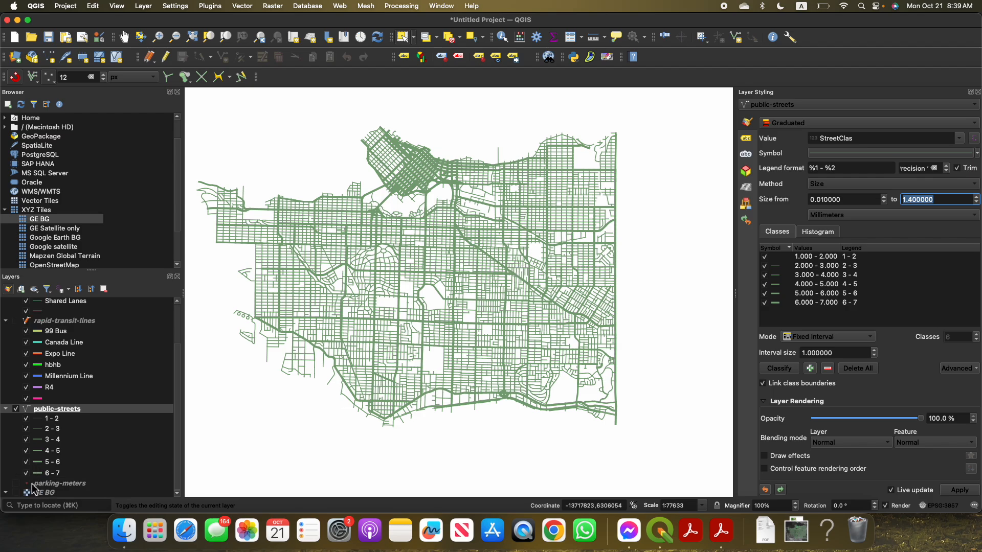
{"action": "left_click", "coordinate": [17, 494]}
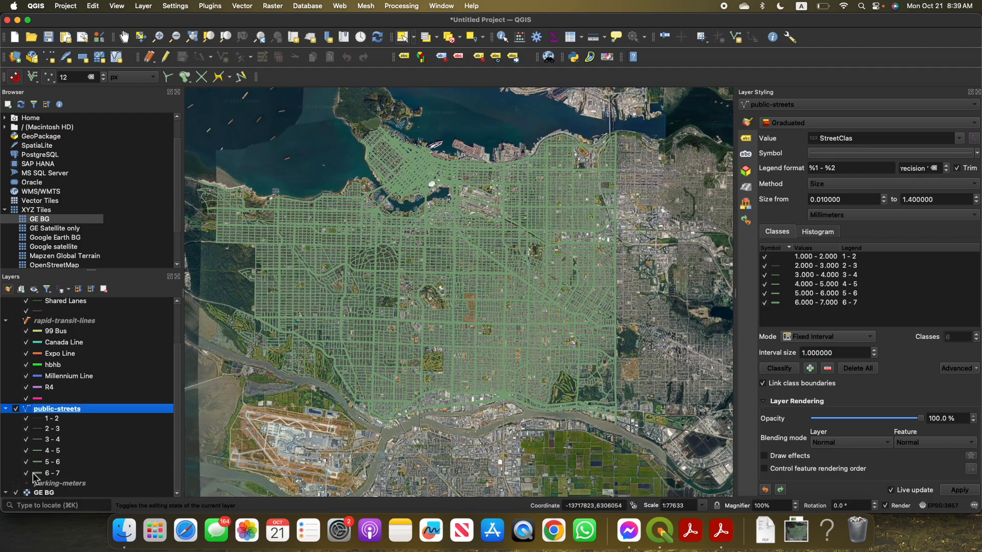
{"action": "left_click", "coordinate": [859, 154]}
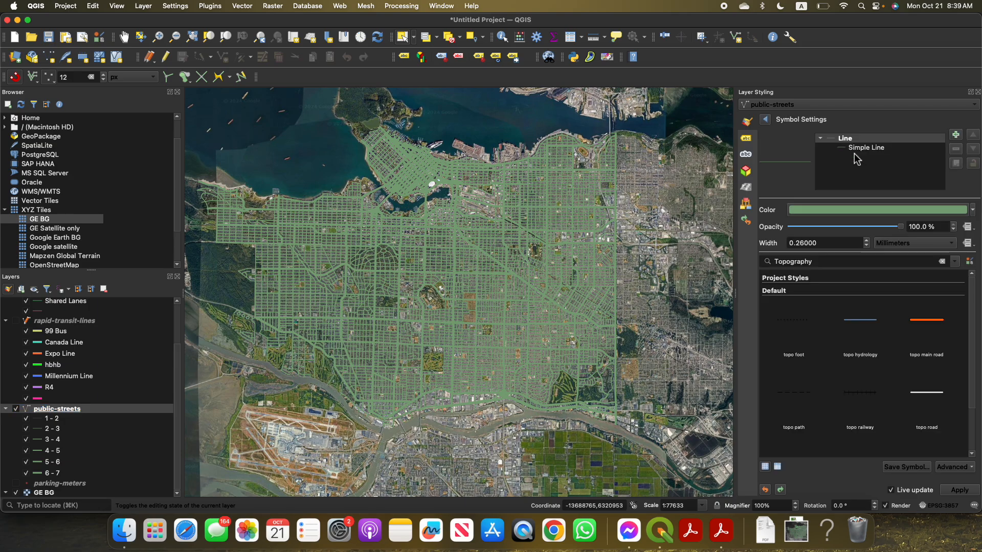
{"action": "left_click", "coordinate": [850, 211]}
{"action": "left_click", "coordinate": [780, 214]}
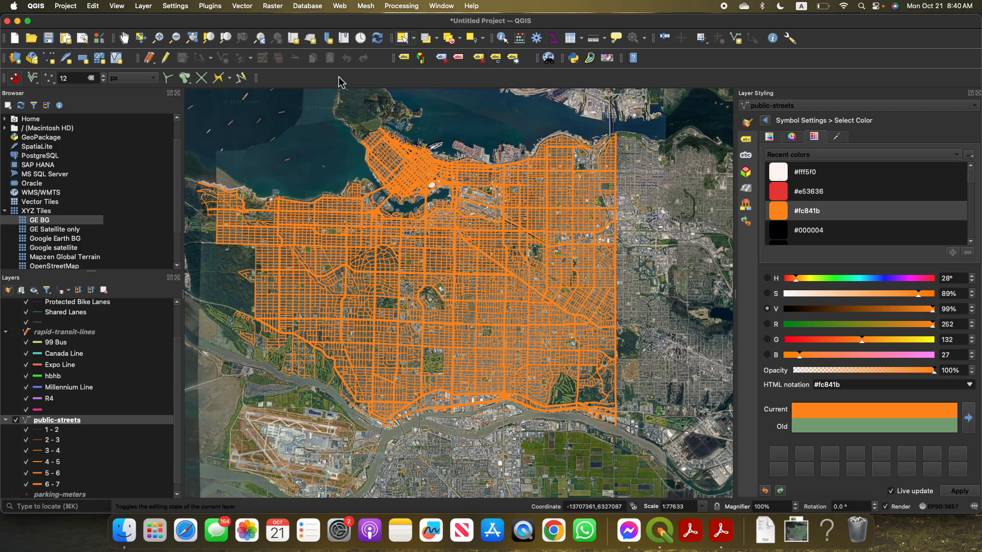
Create a new print layout titled T3 and enlarge its window to fill the screen
{"action": "left_click", "coordinate": [65, 39]}
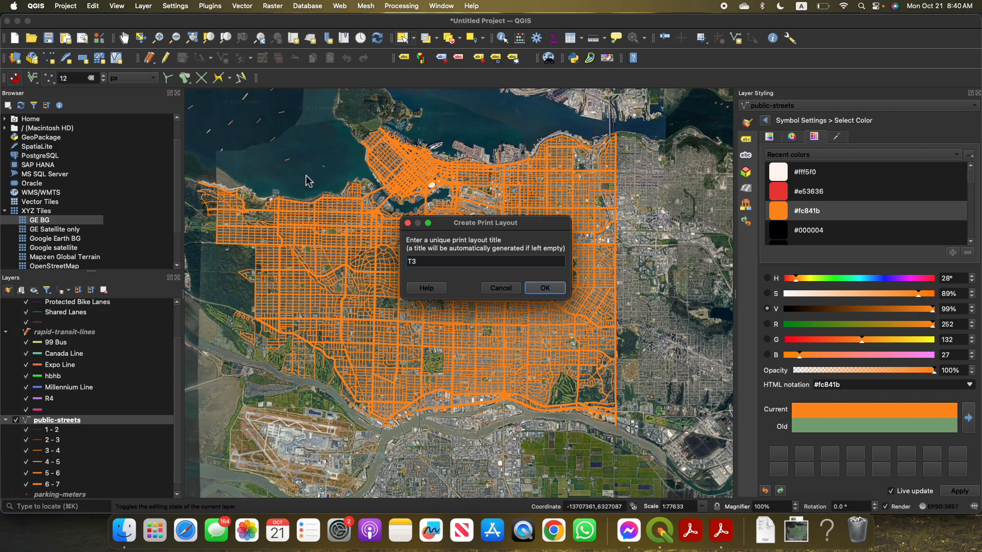
{"action": "key", "text": "Return"}
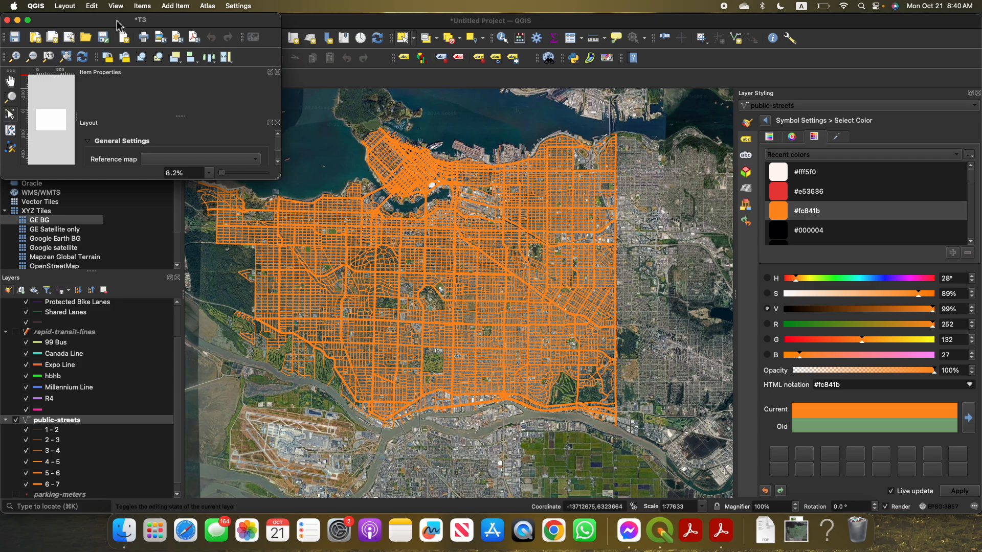
{"action": "double_click", "coordinate": [117, 21]}
{"action": "scroll", "coordinate": [406, 288], "scroll_direction": "up", "scroll_amount": 3}
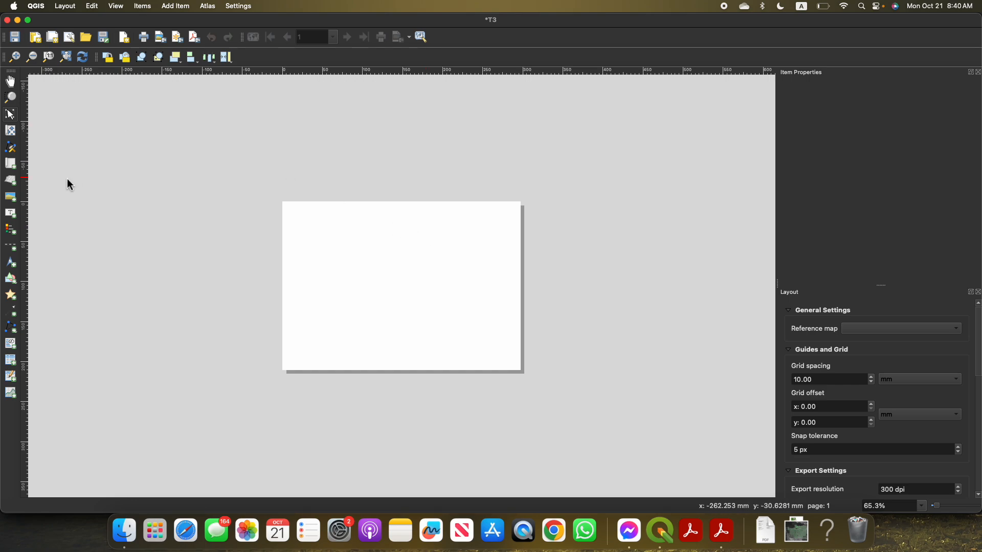
{"action": "scroll", "coordinate": [378, 281], "scroll_direction": "up", "scroll_amount": 1}
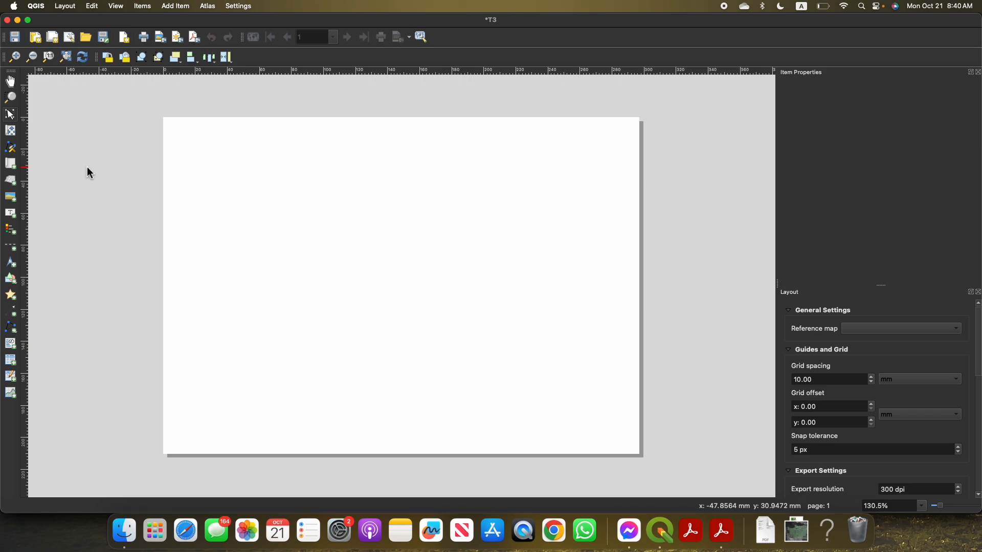
Add a map about 220 mm wide and 195 mm high on the page, leaving a blank strip along its right side
{"action": "left_click", "coordinate": [14, 171]}
{"action": "left_click_drag", "start_coordinate": [176, 134], "coordinate": [176, 134]}
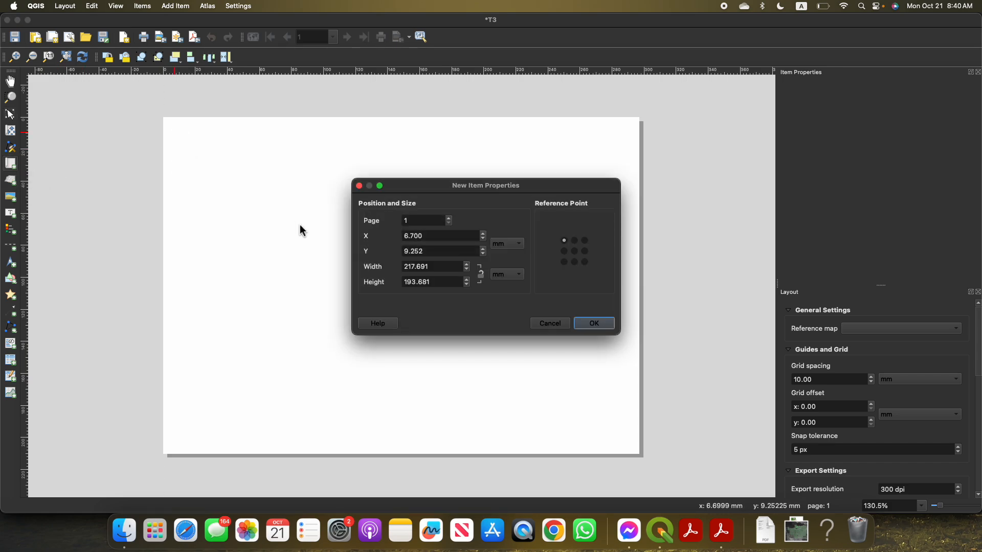
{"action": "left_click", "coordinate": [551, 322]}
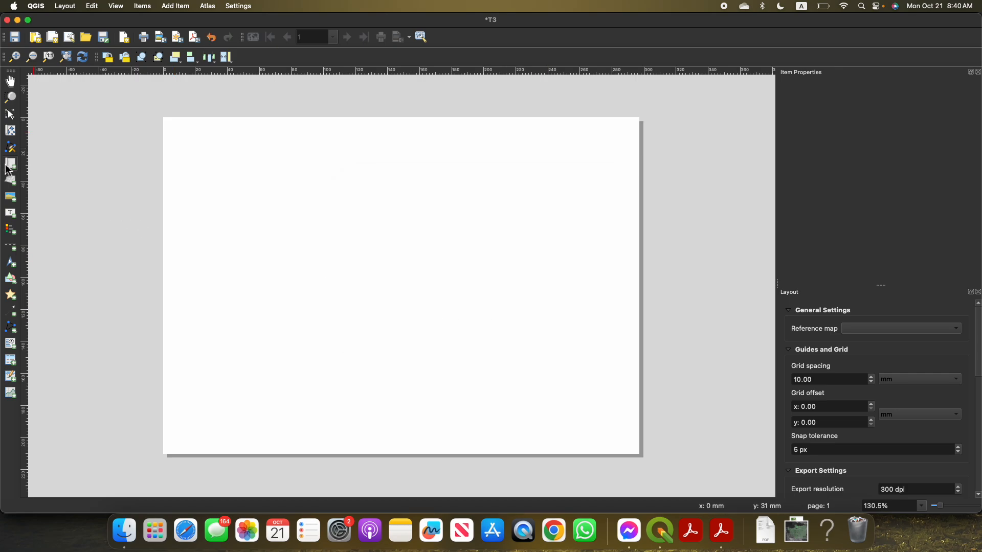
{"action": "left_click_drag", "start_coordinate": [181, 132], "coordinate": [522, 439]}
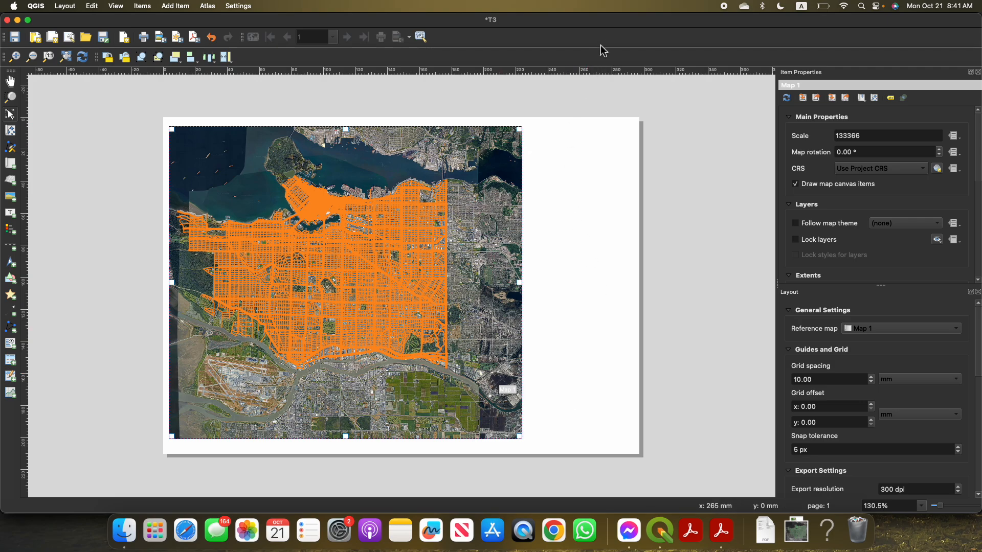
Nudge the map item slightly to the right on the layout page
{"action": "left_click_drag", "start_coordinate": [609, 22], "coordinate": [597, 281]}
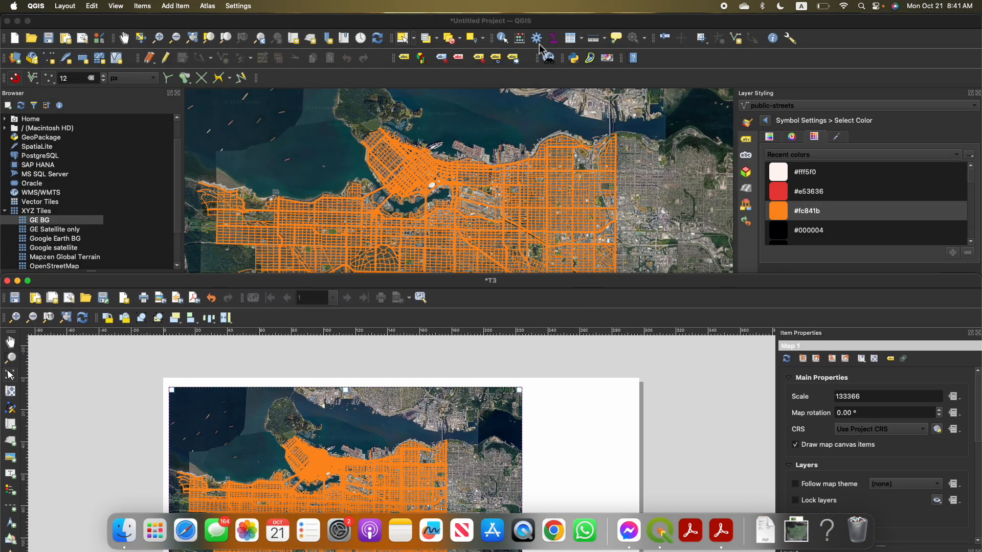
{"action": "left_click_drag", "start_coordinate": [526, 279], "coordinate": [509, 26]}
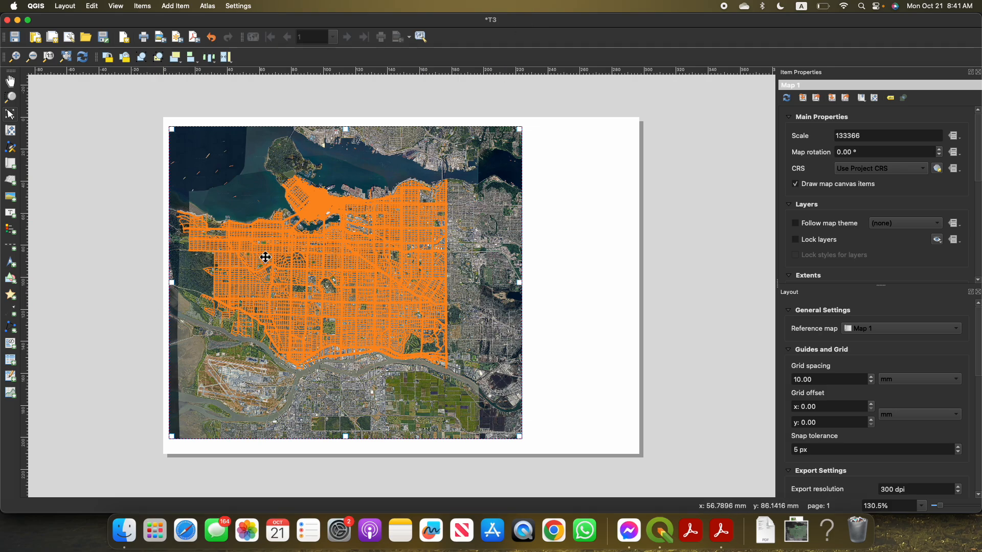
{"action": "mouse_move", "coordinate": [442, 276]}
{"action": "left_mouse_down"}
{"action": "mouse_move", "coordinate": [456, 274]}
{"action": "mouse_move", "coordinate": [441, 274]}
{"action": "left_mouse_up"}
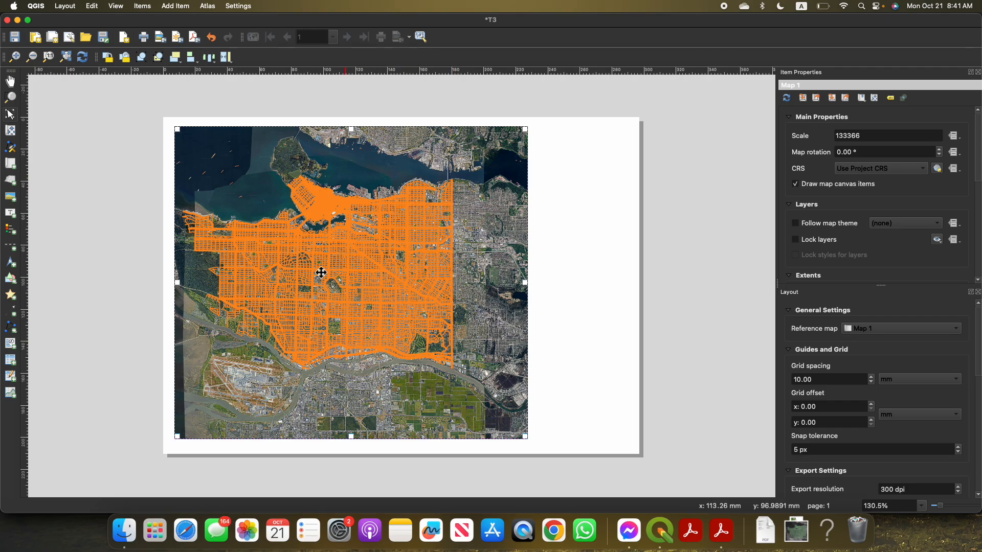
Reframe the map content around the whole street network at scale 133366, and shift the map item close to the page's left edge
{"action": "left_click", "coordinate": [11, 132]}
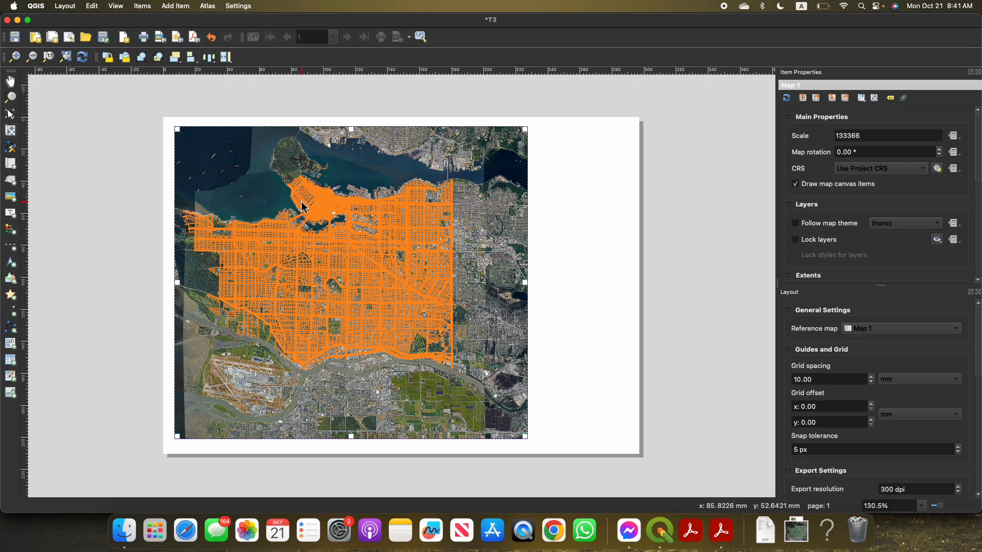
{"action": "scroll", "coordinate": [307, 205], "scroll_direction": "up", "scroll_amount": 1}
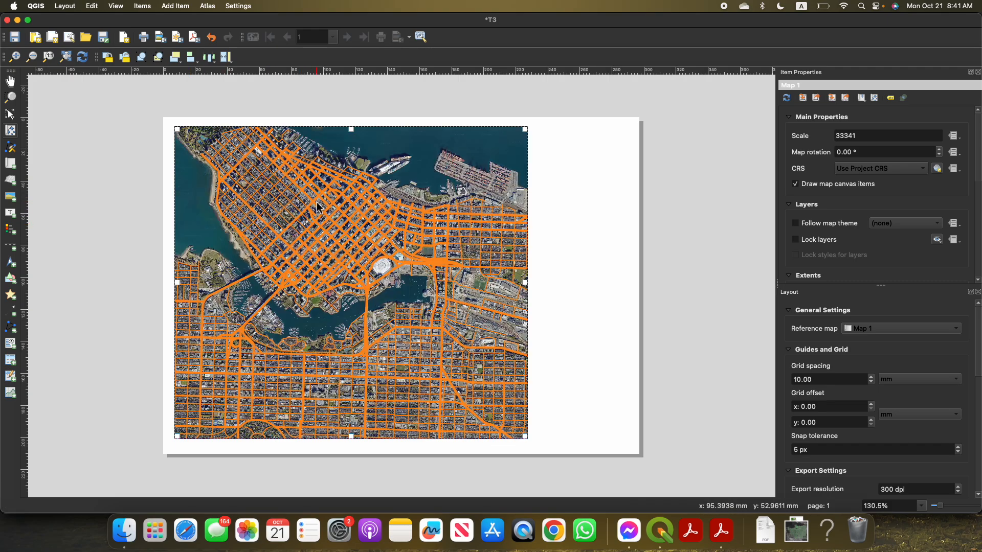
{"action": "scroll", "coordinate": [318, 209], "scroll_direction": "down", "scroll_amount": 1}
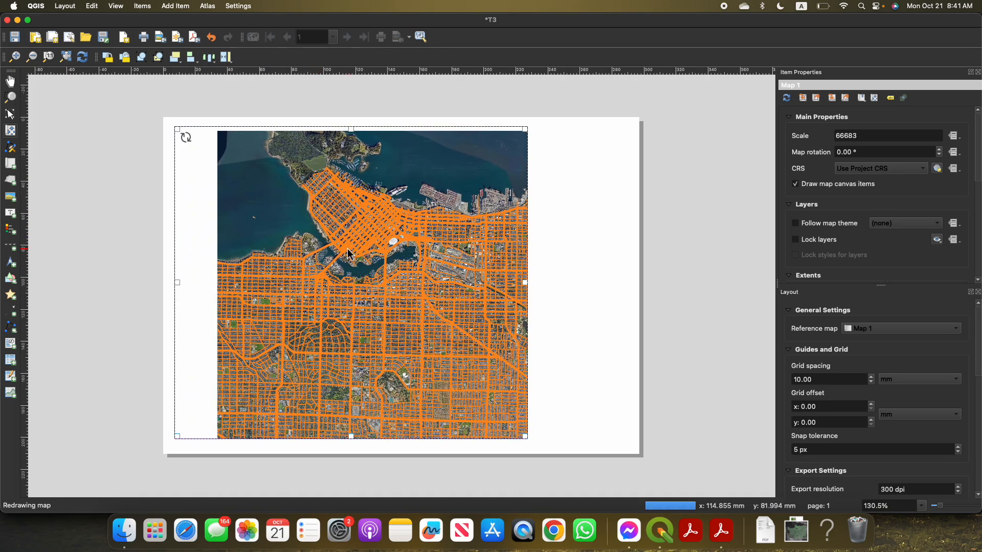
{"action": "scroll", "coordinate": [364, 230], "scroll_direction": "down", "scroll_amount": 1}
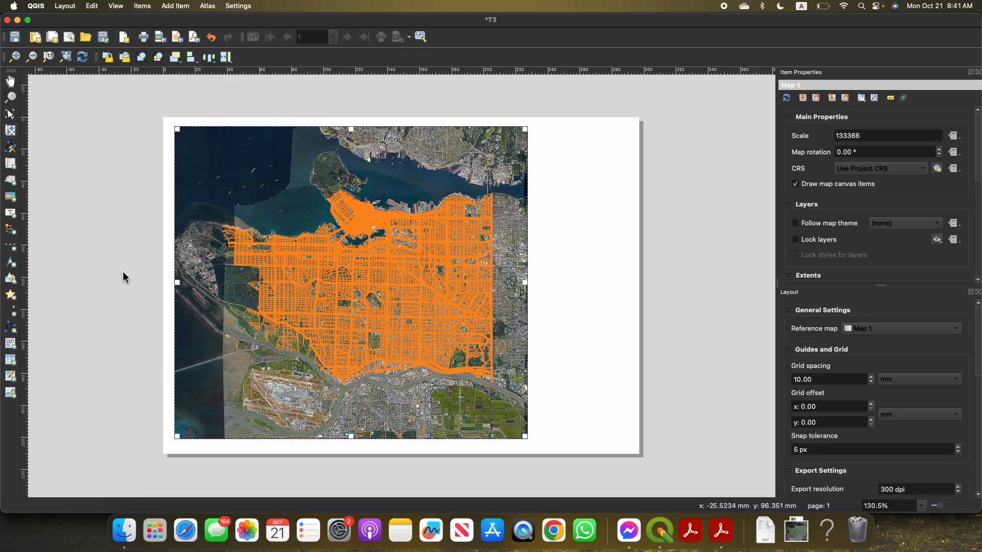
{"action": "left_click", "coordinate": [12, 131]}
{"action": "mouse_move", "coordinate": [478, 245]}
{"action": "left_mouse_down"}
{"action": "mouse_move", "coordinate": [456, 243]}
{"action": "mouse_move", "coordinate": [497, 248]}
{"action": "mouse_move", "coordinate": [448, 248]}
{"action": "mouse_move", "coordinate": [477, 248]}
{"action": "mouse_move", "coordinate": [465, 246]}
{"action": "left_mouse_up"}
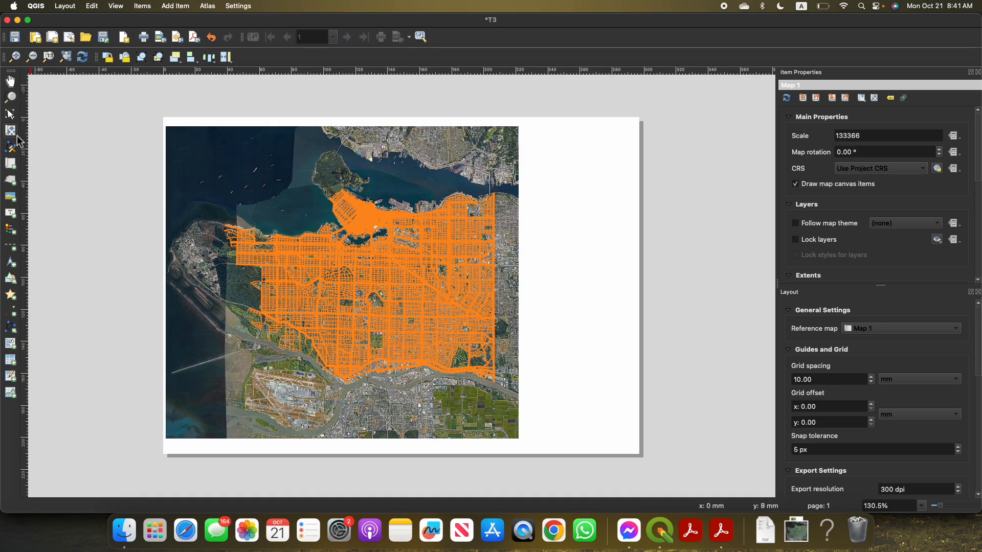
Add a legend in the blank strip beside the map and move it fully inside the page
{"action": "left_click", "coordinate": [12, 81]}
{"action": "left_click", "coordinate": [536, 149]}
{"action": "left_click", "coordinate": [600, 324]}
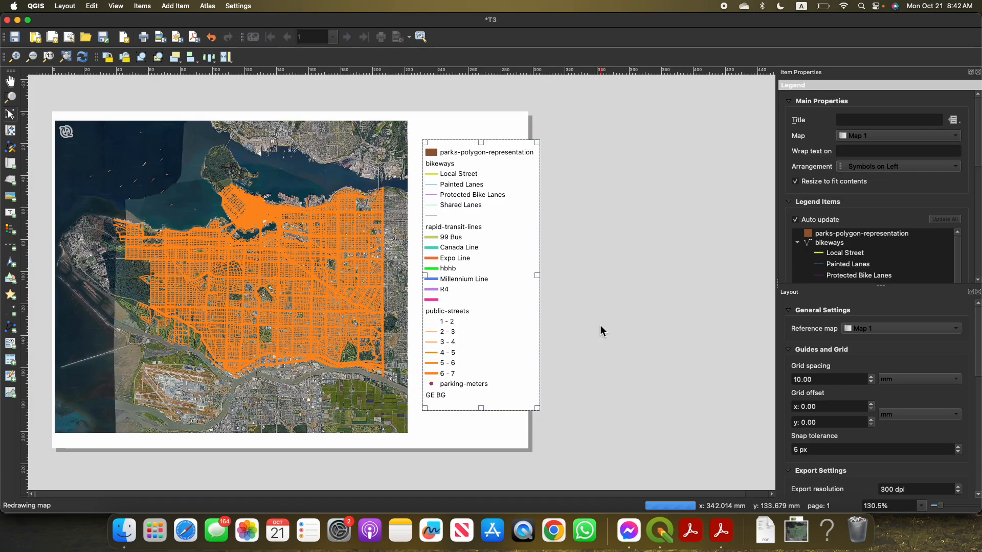
{"action": "left_click_drag", "start_coordinate": [493, 292], "coordinate": [481, 290]}
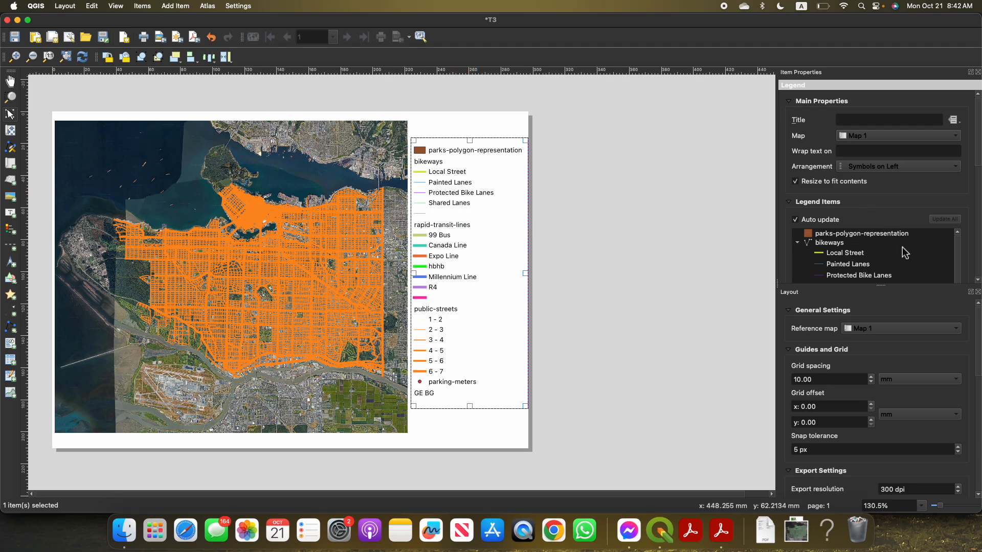
Close the general layout settings to make room for the legend properties, and disable Auto update for the legend items
{"action": "left_click", "coordinate": [979, 293]}
{"action": "scroll", "coordinate": [914, 319], "scroll_direction": "down", "scroll_amount": 2}
{"action": "scroll", "coordinate": [868, 280], "scroll_direction": "up", "scroll_amount": 2}
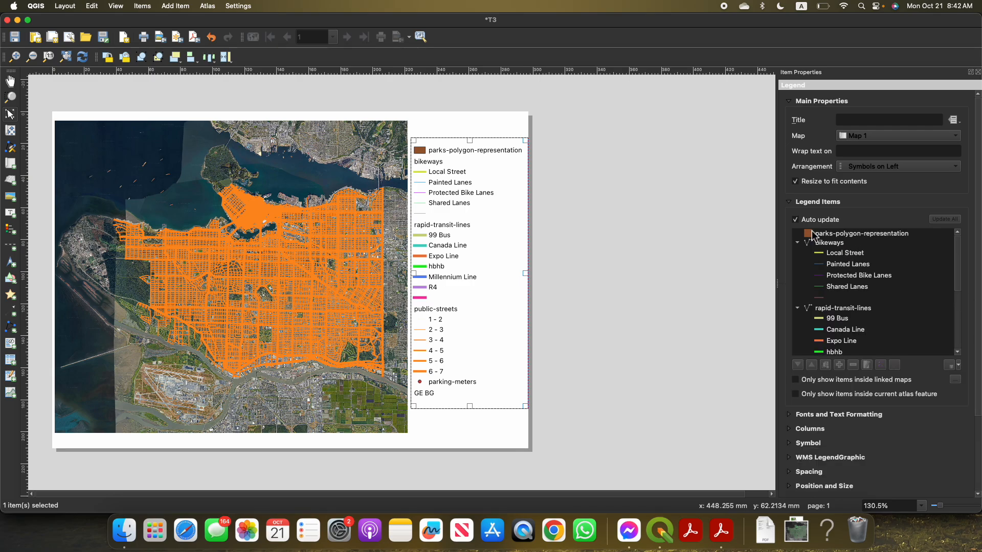
{"action": "left_click", "coordinate": [796, 220]}
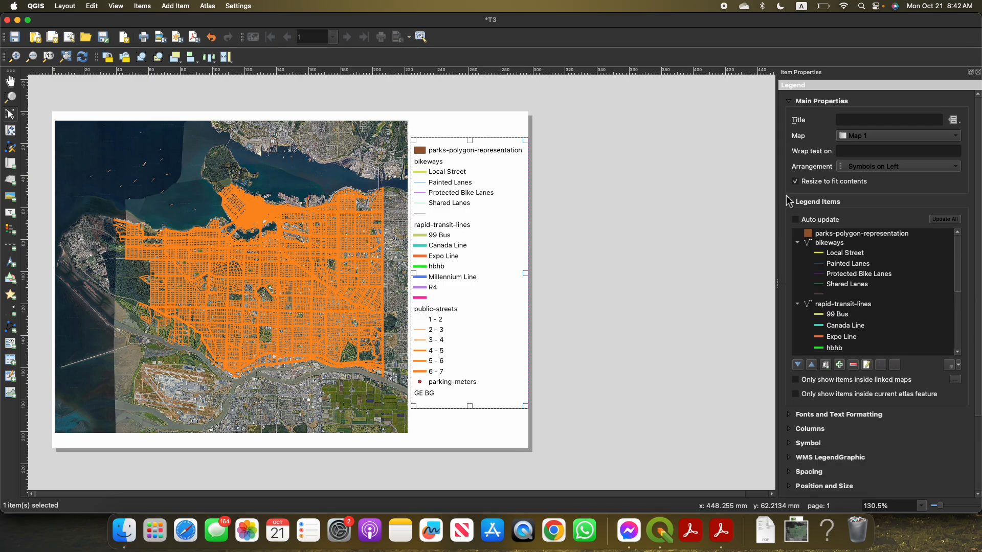
{"action": "left_click", "coordinate": [804, 221]}
{"action": "left_click", "coordinate": [796, 221]}
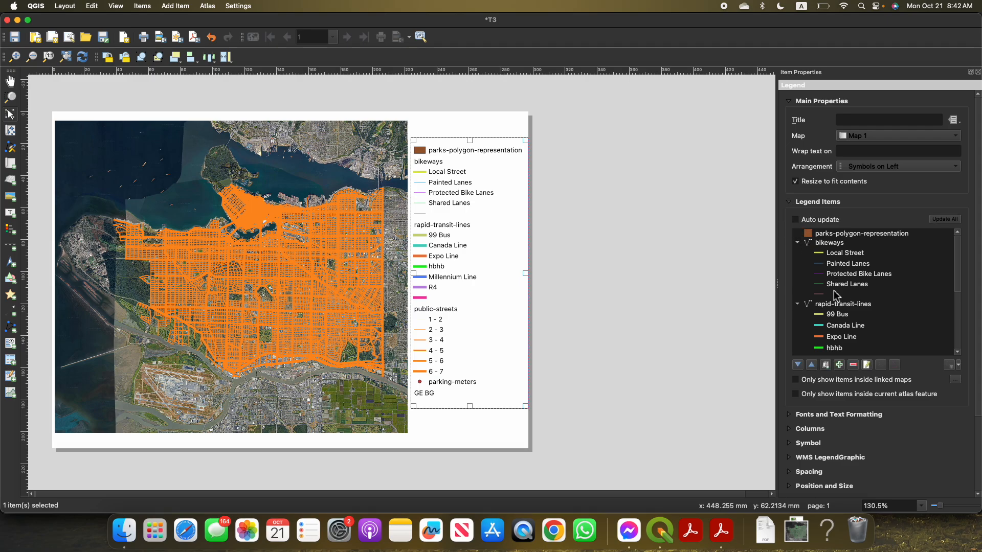
{"action": "scroll", "coordinate": [858, 321], "scroll_direction": "down", "scroll_amount": 3}
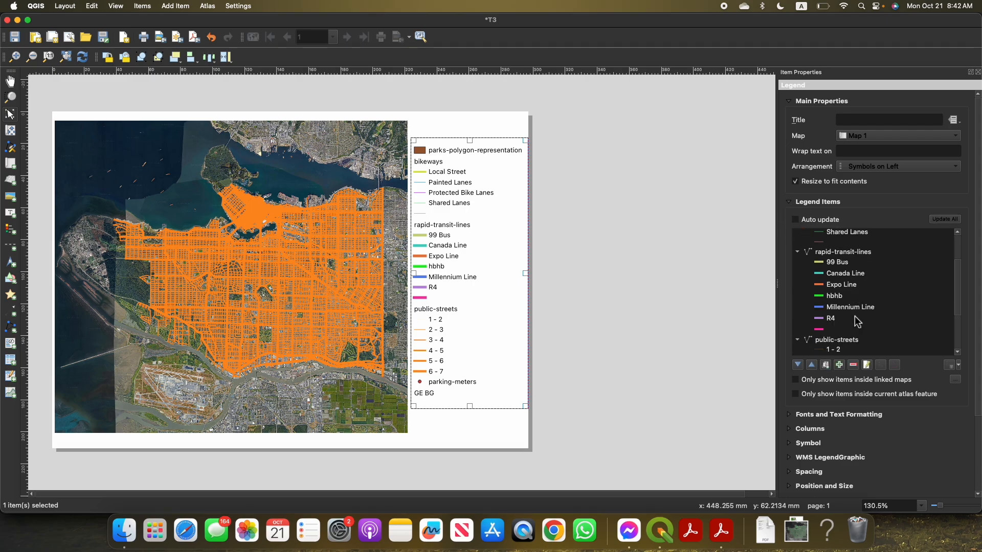
{"action": "scroll", "coordinate": [858, 321], "scroll_direction": "up", "scroll_amount": 3}
{"action": "scroll", "coordinate": [832, 264], "scroll_direction": "down", "scroll_amount": 5}
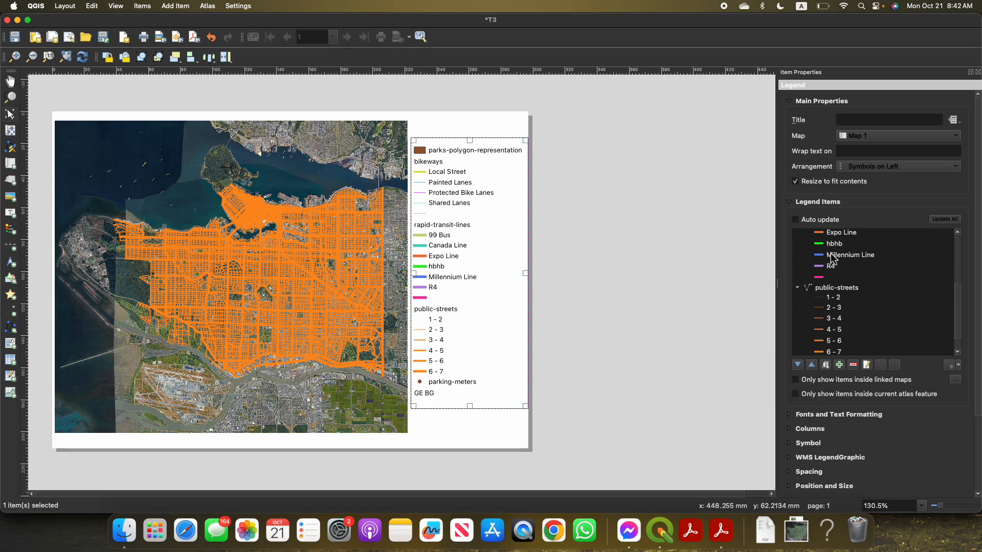
{"action": "scroll", "coordinate": [834, 225], "scroll_direction": "up", "scroll_amount": 3}
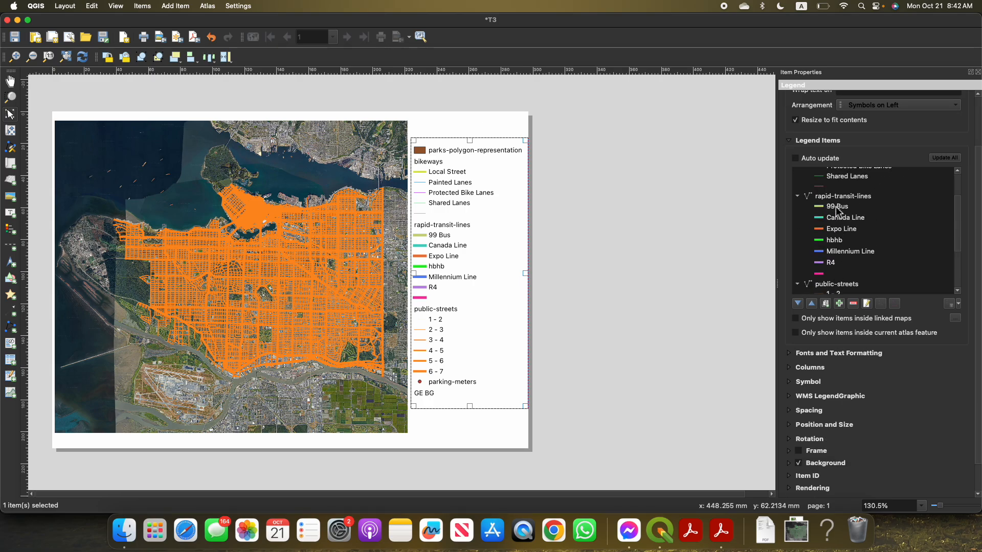
Limit the legend to only show items inside the linked maps
{"action": "left_click", "coordinate": [841, 196]}
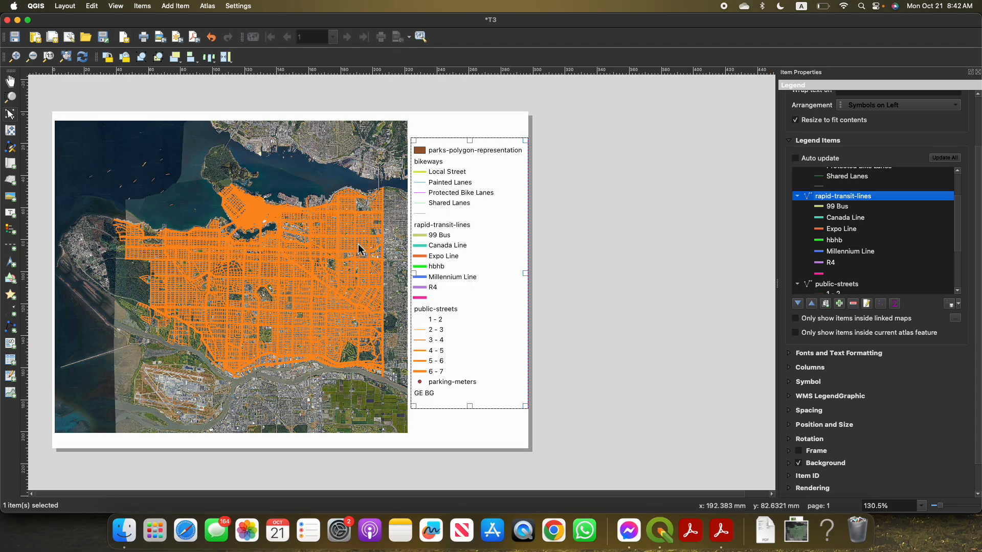
{"action": "left_click", "coordinate": [796, 319]}
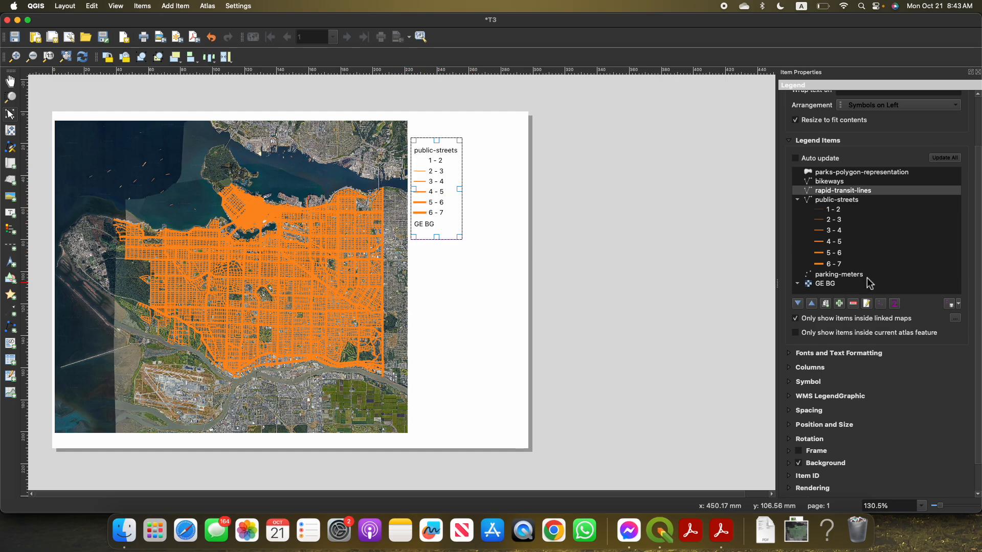
{"action": "scroll", "coordinate": [870, 284], "scroll_direction": "up", "scroll_amount": 1}
{"action": "scroll", "coordinate": [866, 295], "scroll_direction": "down", "scroll_amount": 1}
{"action": "scroll", "coordinate": [863, 328], "scroll_direction": "down", "scroll_amount": 1}
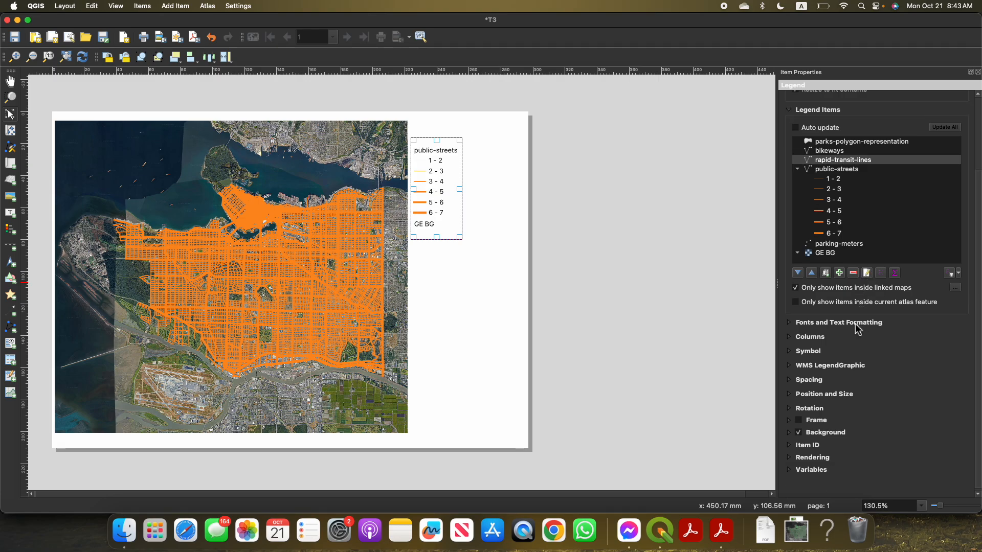
{"action": "scroll", "coordinate": [870, 264], "scroll_direction": "up", "scroll_amount": 2}
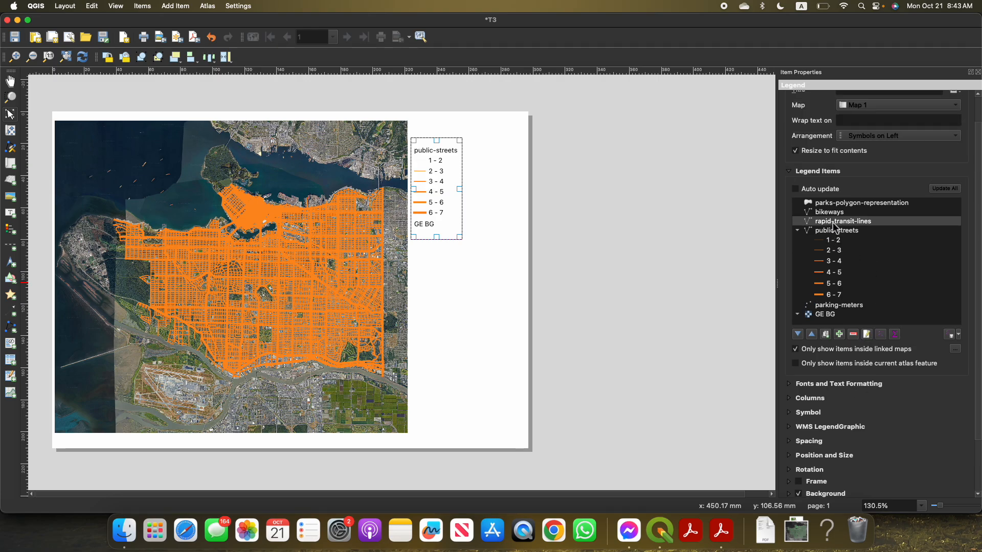
Rename the public-streets legend entry to "Street" and return to the legend properties
{"action": "right_click", "coordinate": [843, 231]}
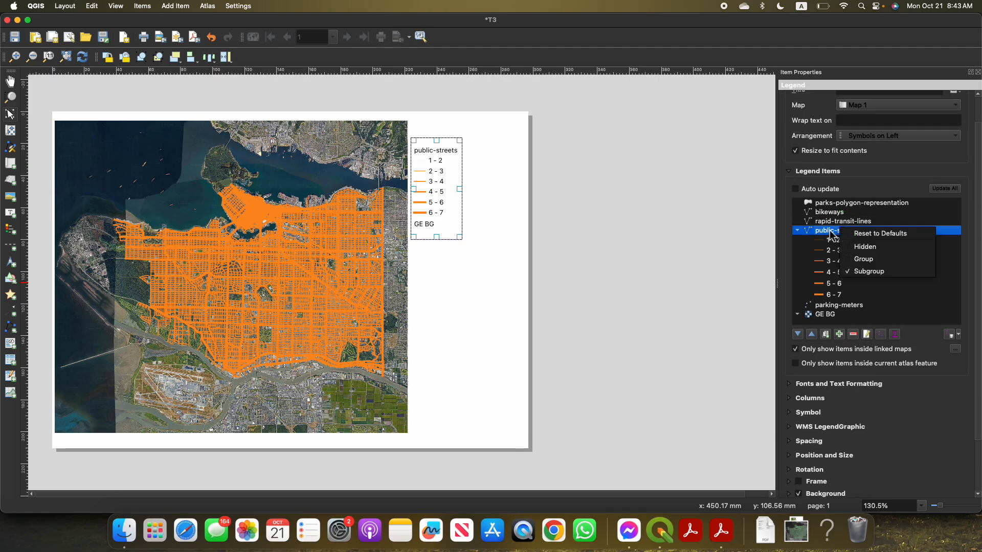
{"action": "left_click", "coordinate": [830, 231]}
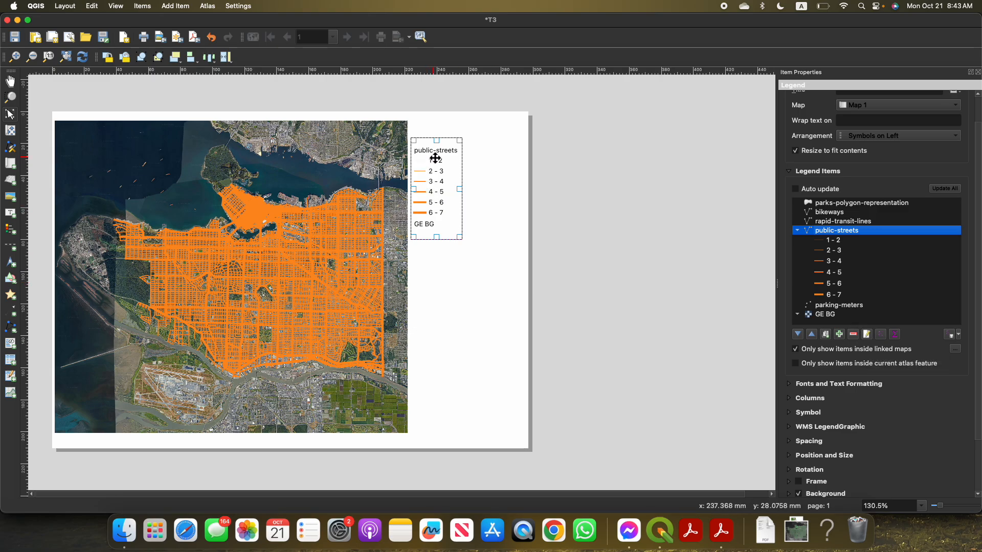
{"action": "left_click", "coordinate": [868, 335]}
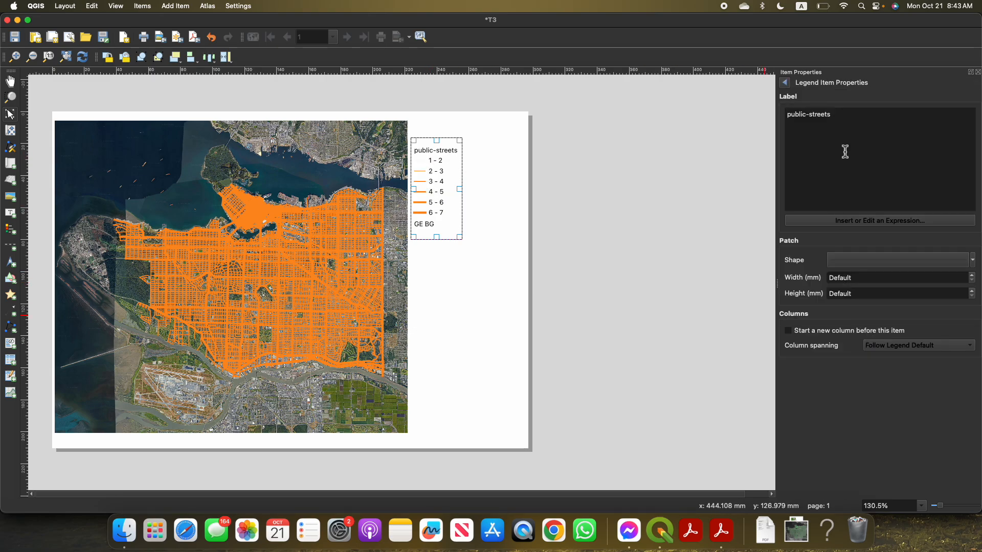
{"action": "left_click_drag", "start_coordinate": [771, 114], "coordinate": [825, 121]}
{"action": "type", "text": "S"}
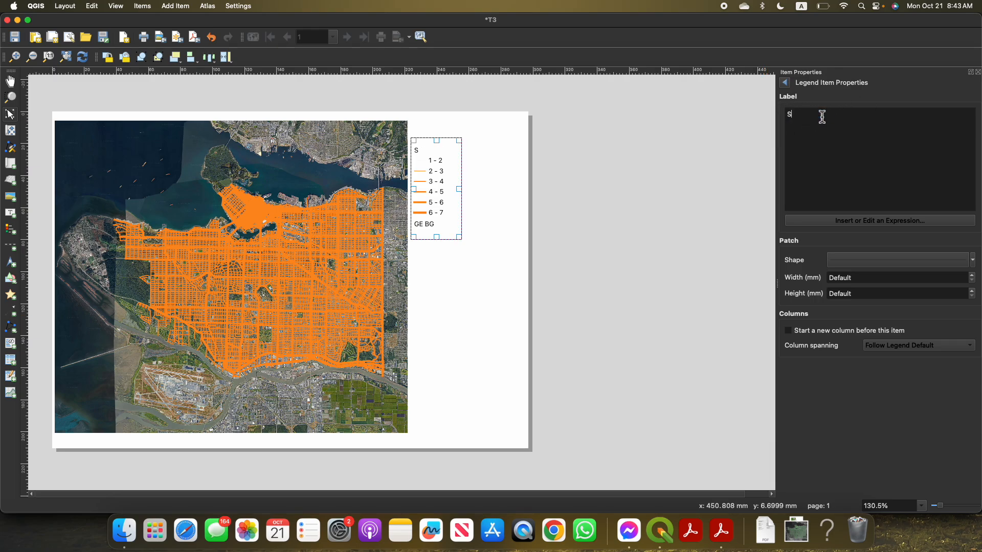
{"action": "type", "text": "treet"}
{"action": "key", "text": "Return"}
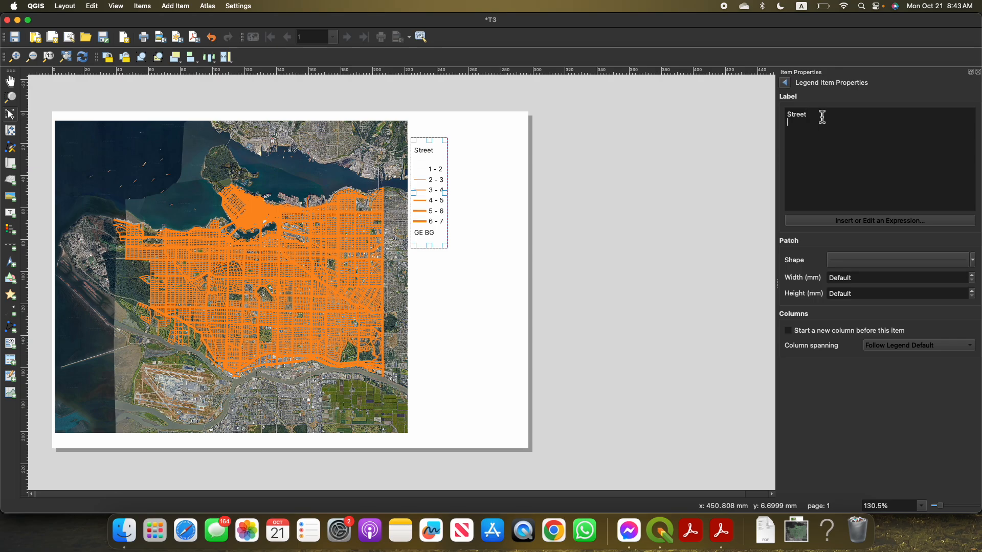
{"action": "left_click", "coordinate": [785, 83]}
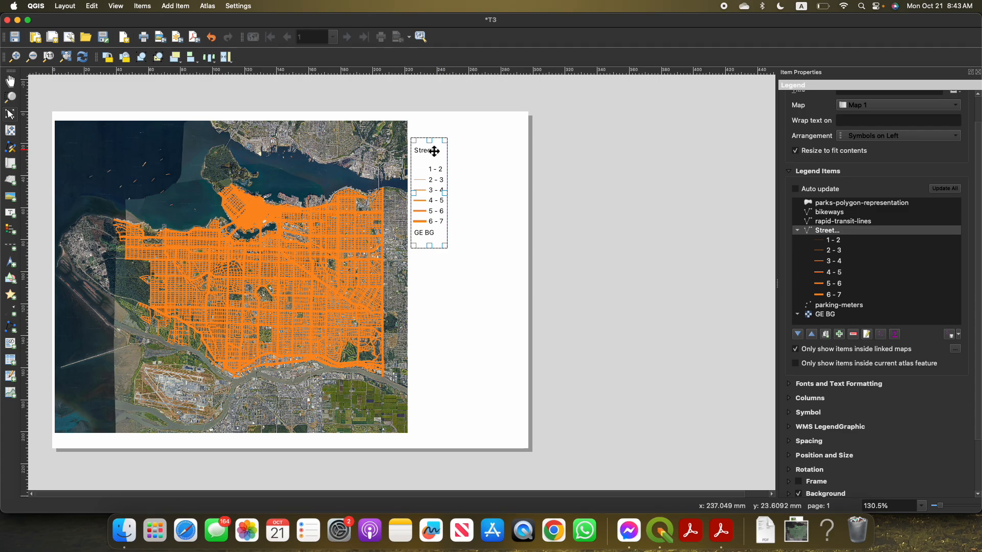
Remove the GE BG entry from the legend and deselect the legend item
{"action": "left_click", "coordinate": [821, 314]}
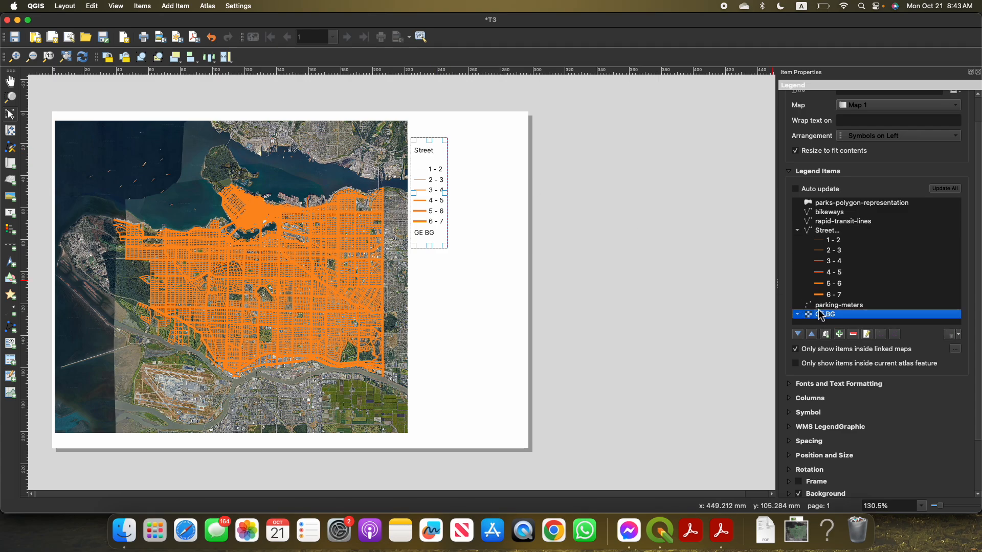
{"action": "left_click", "coordinate": [854, 335]}
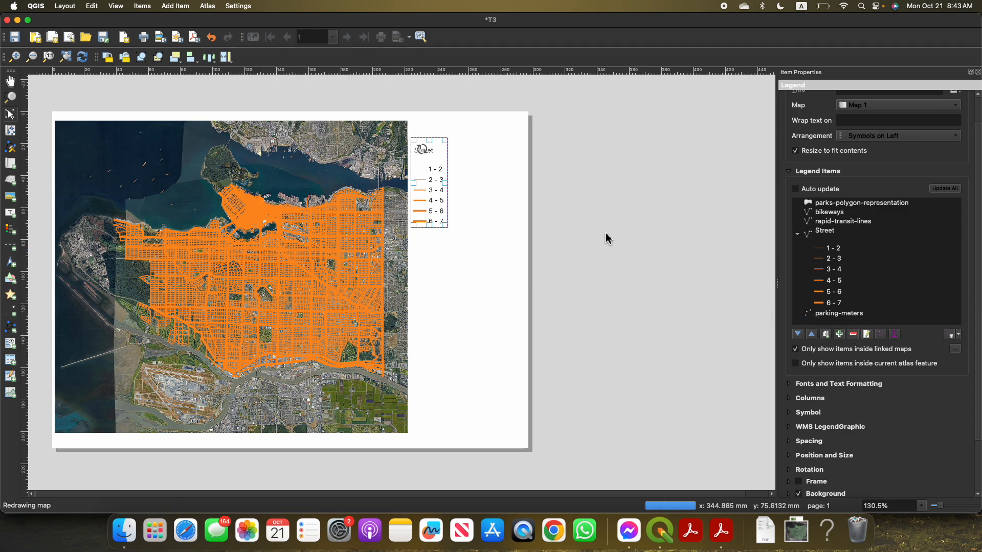
{"action": "scroll", "coordinate": [856, 245], "scroll_direction": "up", "scroll_amount": 2}
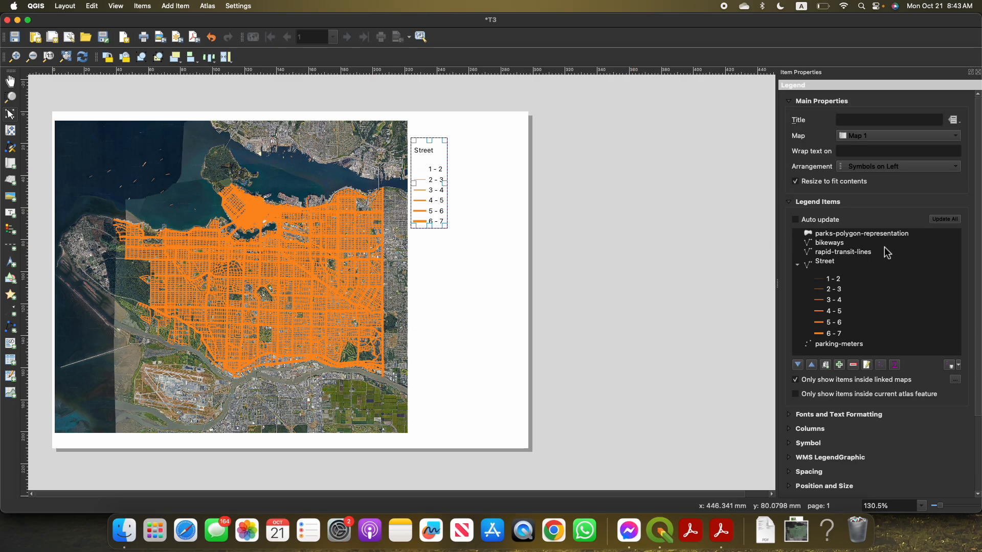
{"action": "scroll", "coordinate": [886, 252], "scroll_direction": "down", "scroll_amount": 3}
{"action": "left_click", "coordinate": [647, 258]}
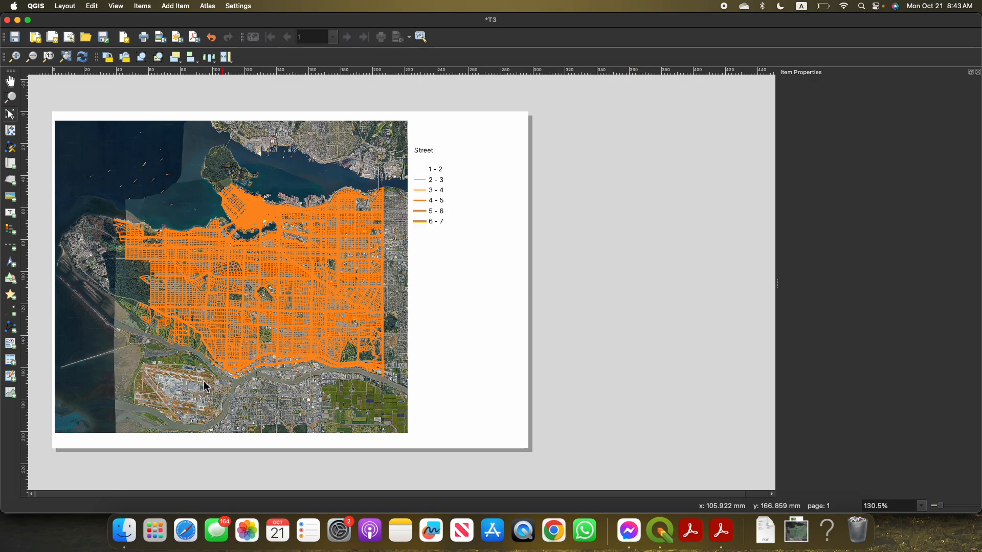
Add a scale bar in the blank area below the legend, at about X 235 mm and Y 179 mm
{"action": "scroll", "coordinate": [180, 435], "scroll_direction": "up", "scroll_amount": 2}
{"action": "scroll", "coordinate": [186, 453], "scroll_direction": "down", "scroll_amount": 4}
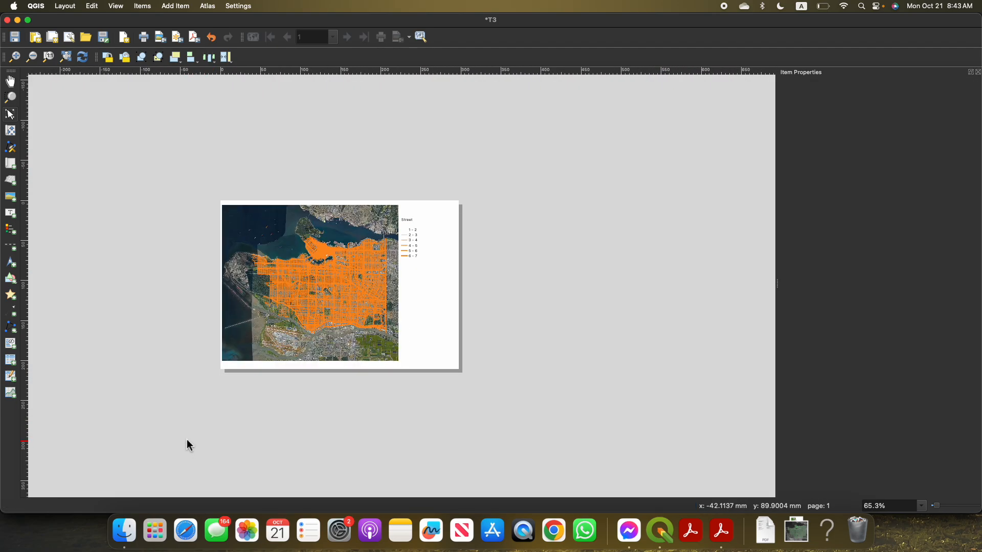
{"action": "left_click", "coordinate": [11, 246]}
{"action": "left_click", "coordinate": [411, 347]}
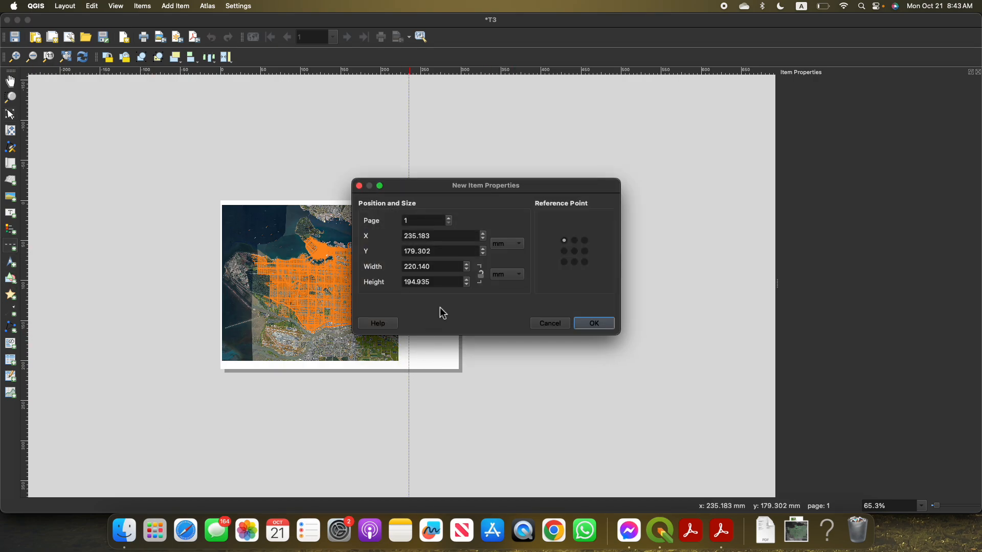
{"action": "left_click", "coordinate": [588, 323]}
{"action": "scroll", "coordinate": [493, 322], "scroll_direction": "up", "scroll_amount": 4}
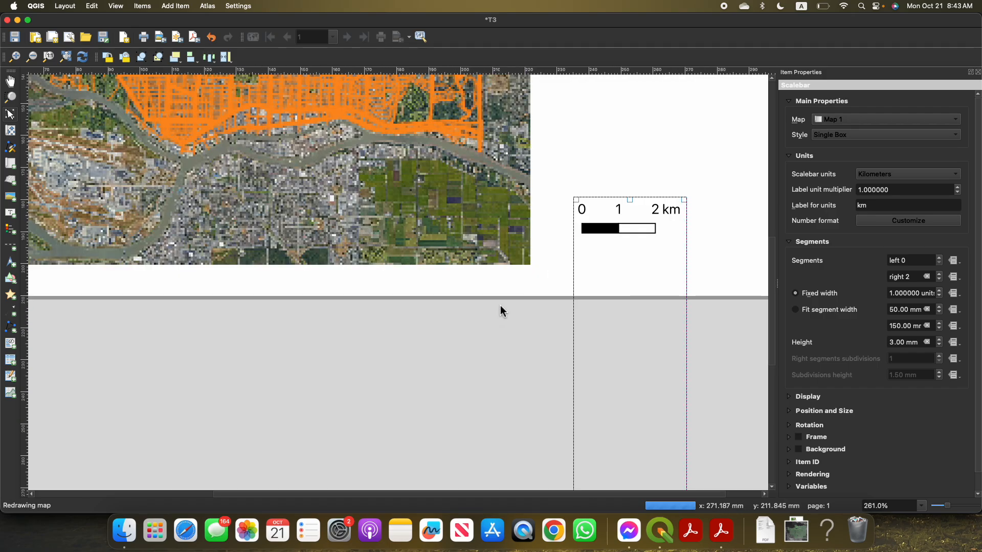
{"action": "scroll", "coordinate": [339, 388], "scroll_direction": "up", "scroll_amount": 3}
{"action": "scroll", "coordinate": [434, 340], "scroll_direction": "down", "scroll_amount": 2}
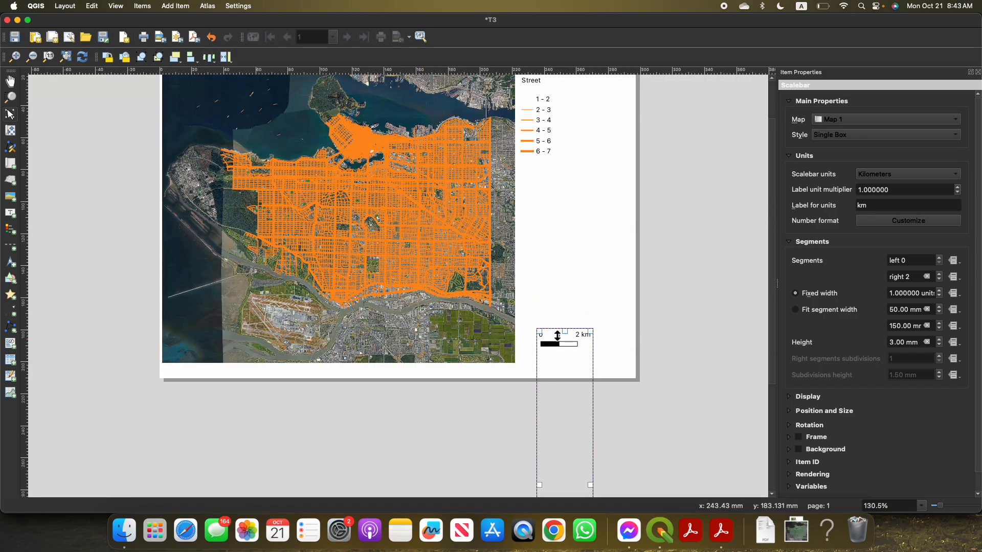
{"action": "scroll", "coordinate": [604, 318], "scroll_direction": "up", "scroll_amount": 1}
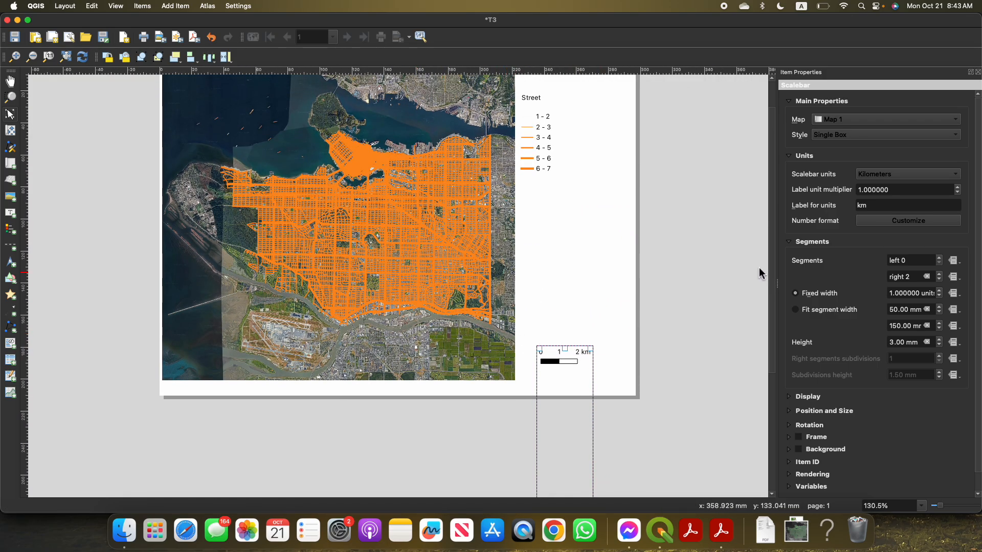
Try meters as the scale bar units, and switch back to kilometers
{"action": "left_click", "coordinate": [899, 174]}
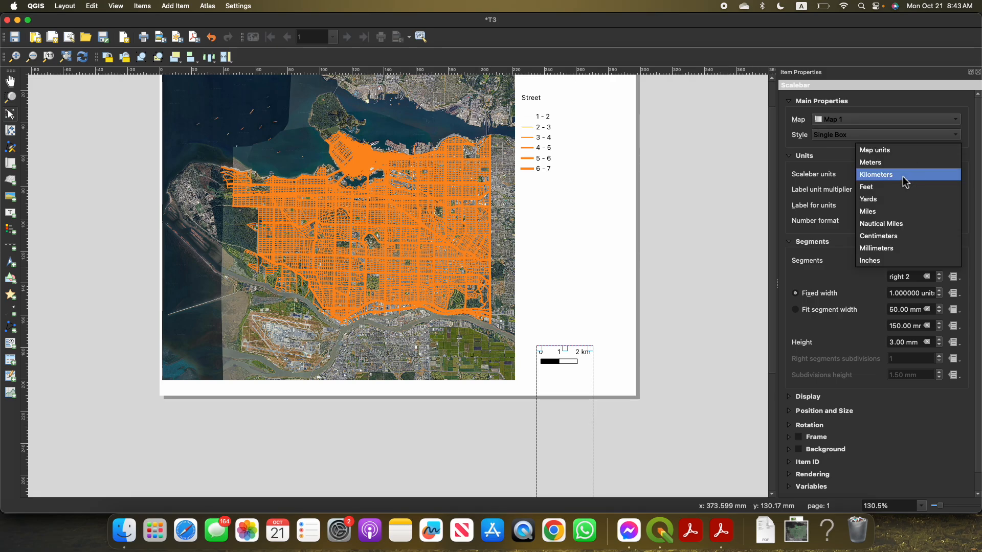
{"action": "left_click", "coordinate": [898, 161]}
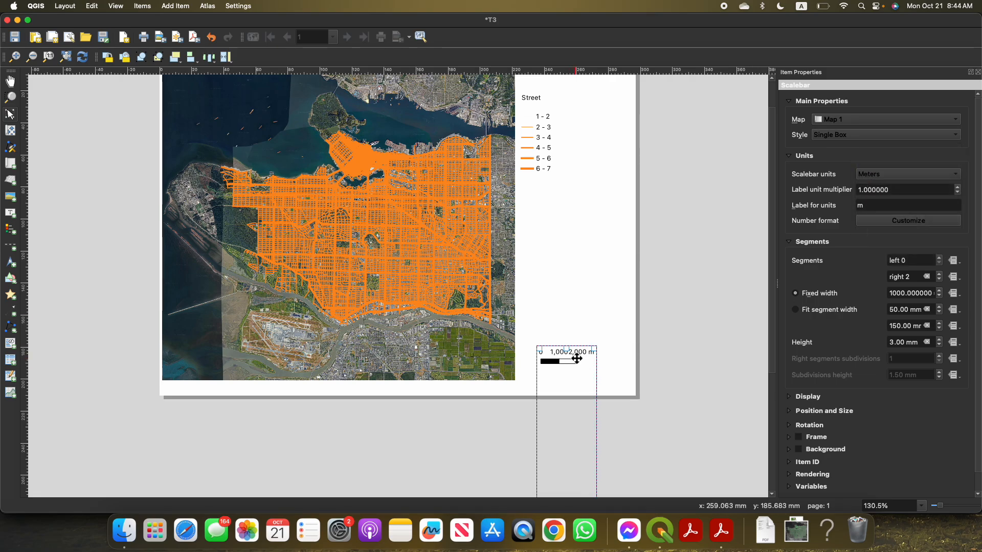
{"action": "left_click", "coordinate": [889, 174]}
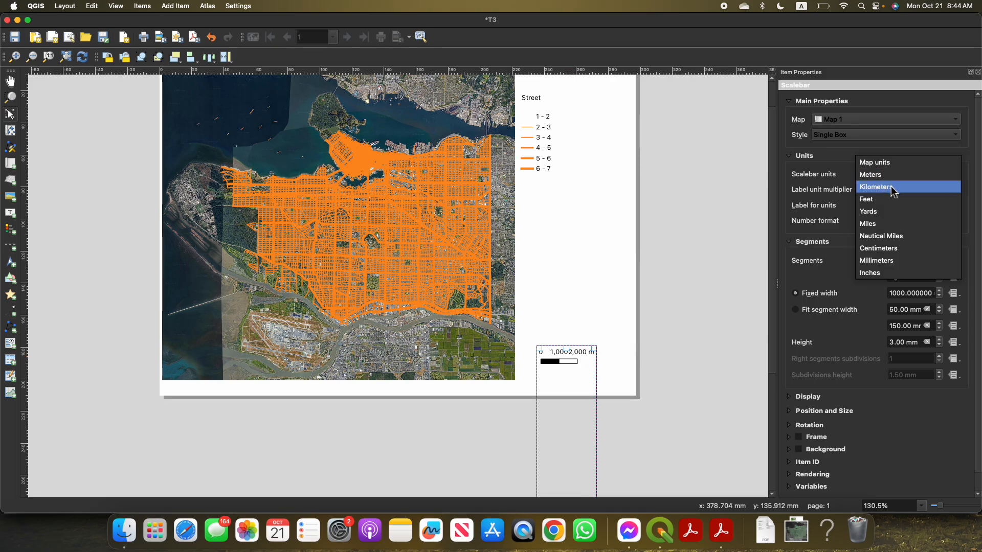
{"action": "left_click", "coordinate": [893, 187]}
Try other label unit multipliers such as 2 and 3 for the scale bar, and return the multiplier to 1
{"action": "left_click", "coordinate": [956, 187]}
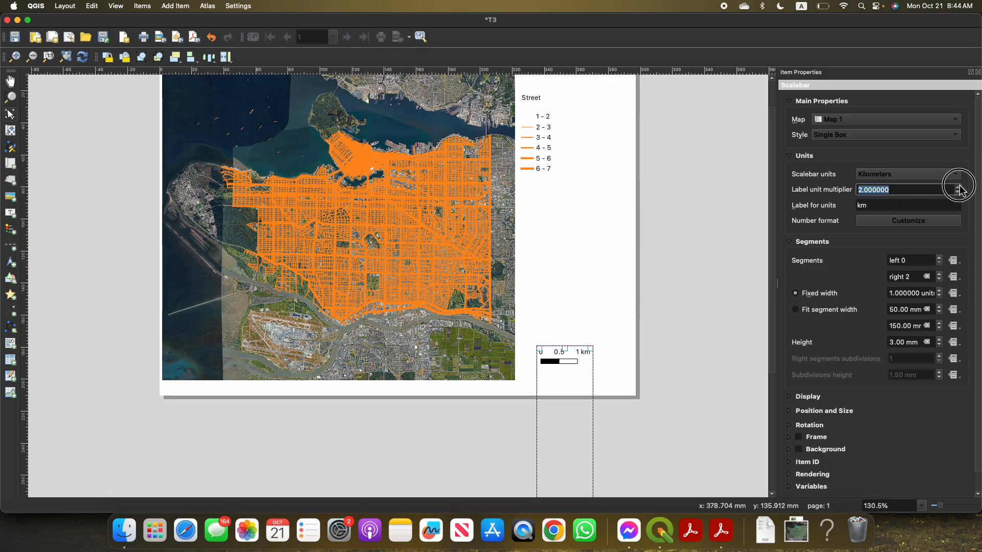
{"action": "left_click", "coordinate": [955, 187]}
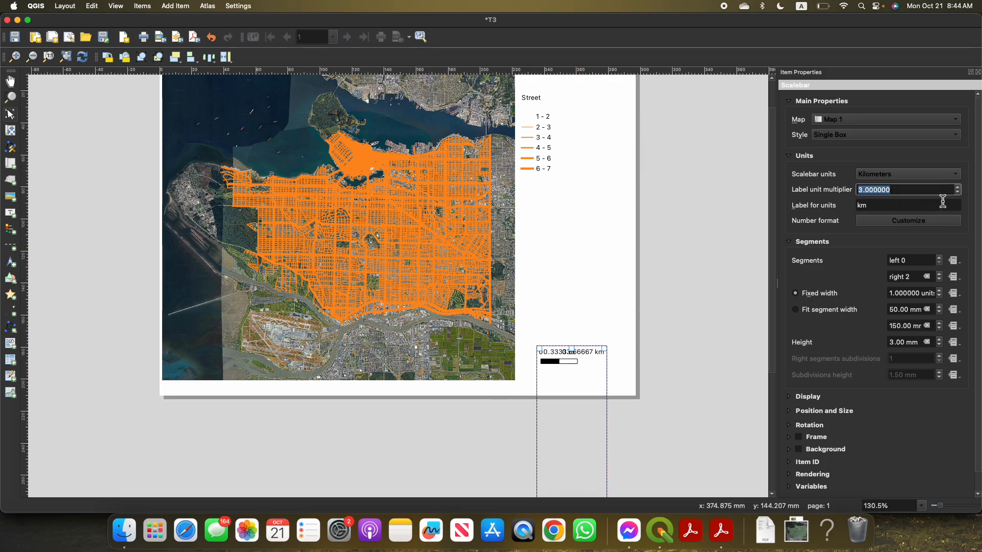
{"action": "left_click", "coordinate": [958, 193]}
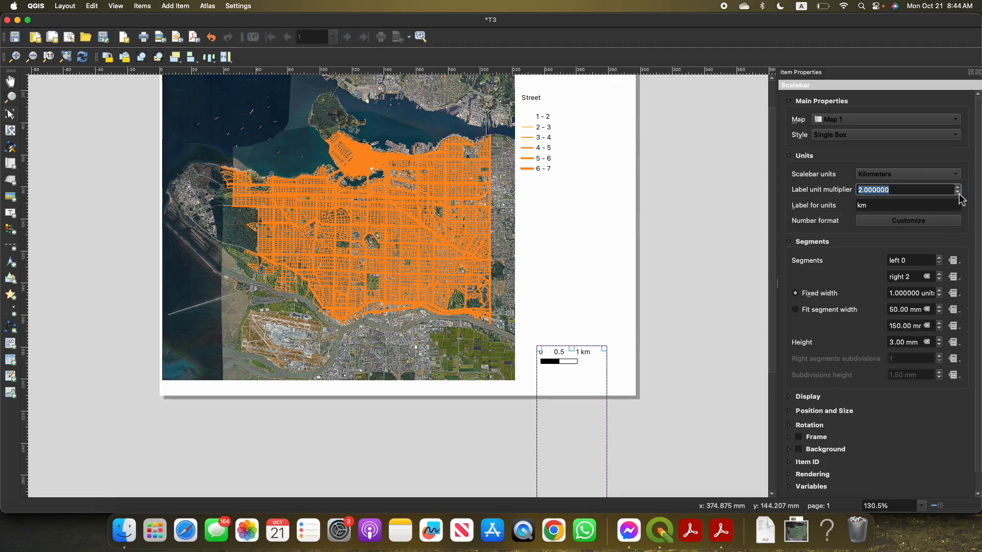
{"action": "left_click", "coordinate": [958, 194]}
{"action": "left_click", "coordinate": [958, 193]}
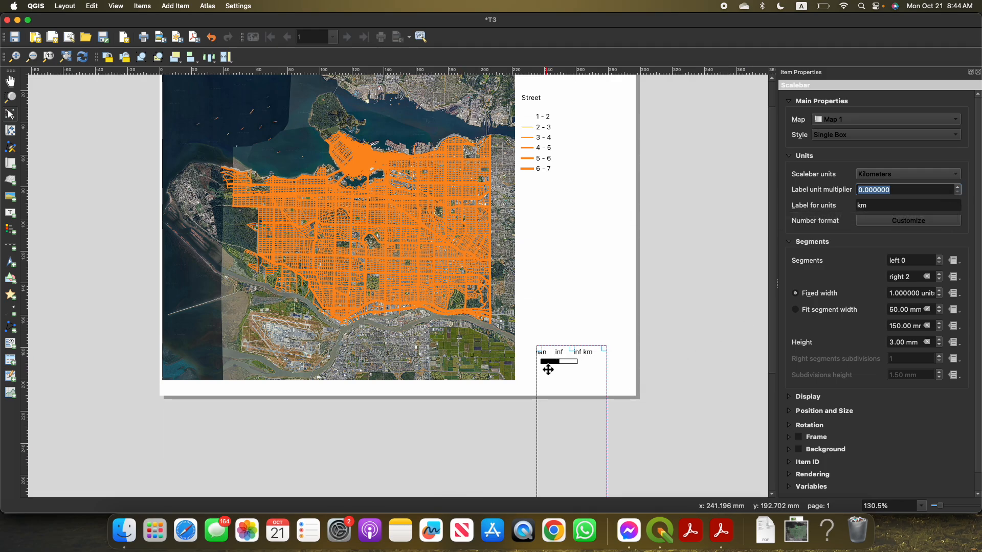
{"action": "left_click", "coordinate": [958, 188]}
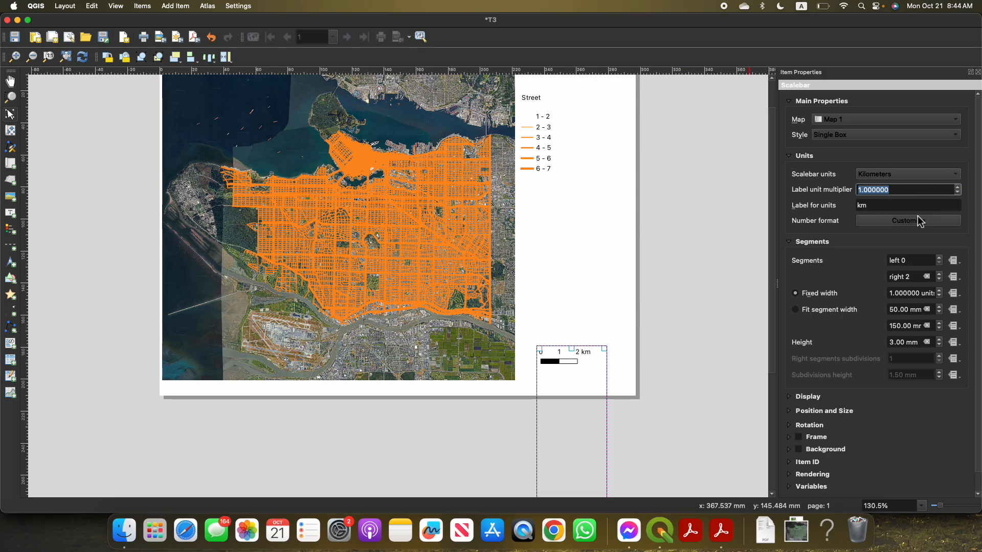
Check the scale bar's number format options without changing them, set its style to Double Box, and deselect it
{"action": "left_click", "coordinate": [922, 223]}
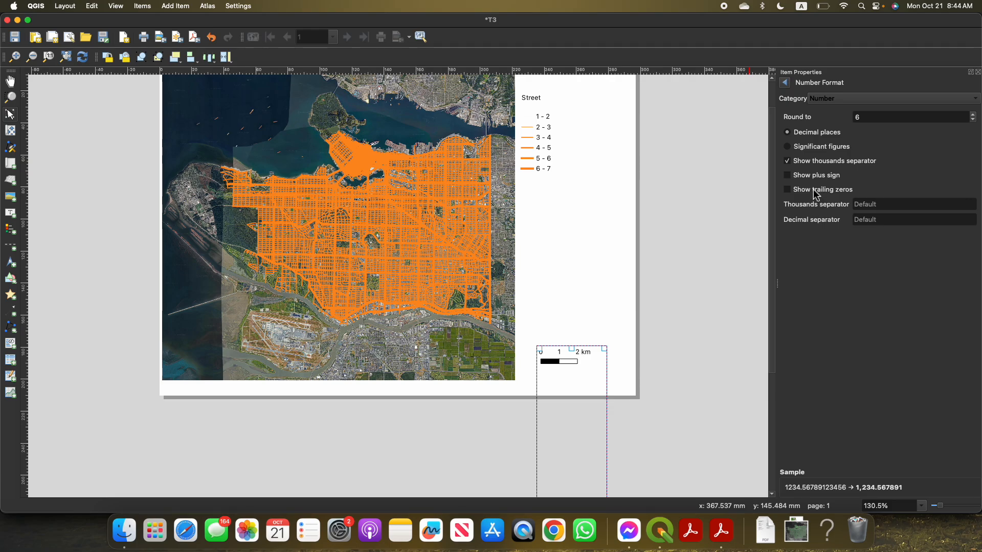
{"action": "left_click", "coordinate": [786, 83]}
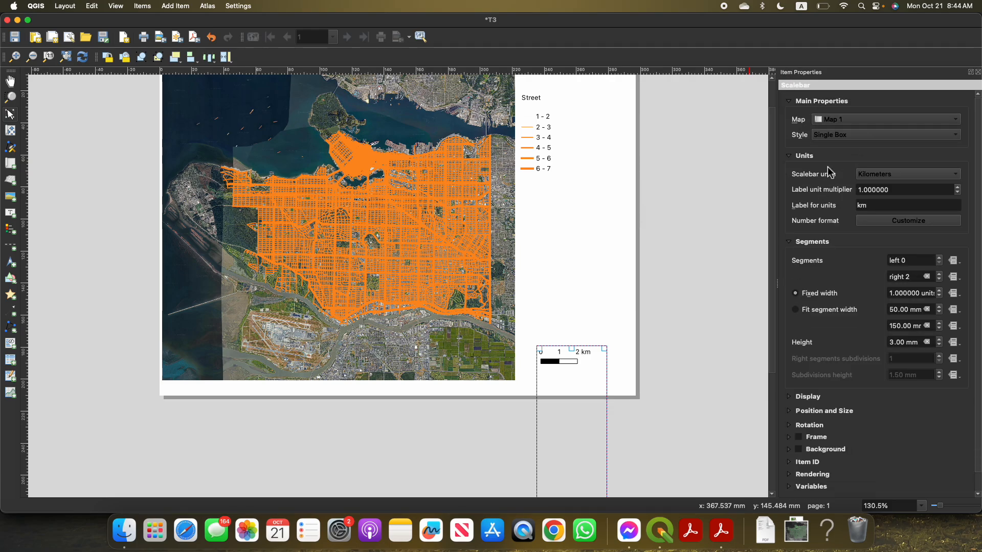
{"action": "left_click", "coordinate": [844, 135]}
{"action": "left_click", "coordinate": [846, 148]}
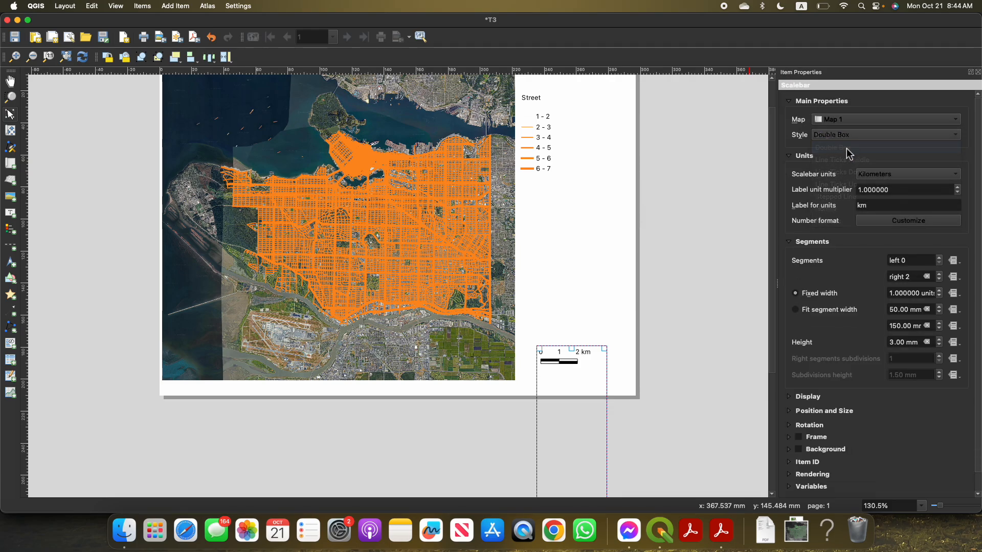
{"action": "left_click", "coordinate": [653, 250]}
{"action": "scroll", "coordinate": [598, 333], "scroll_direction": "up", "scroll_amount": 2}
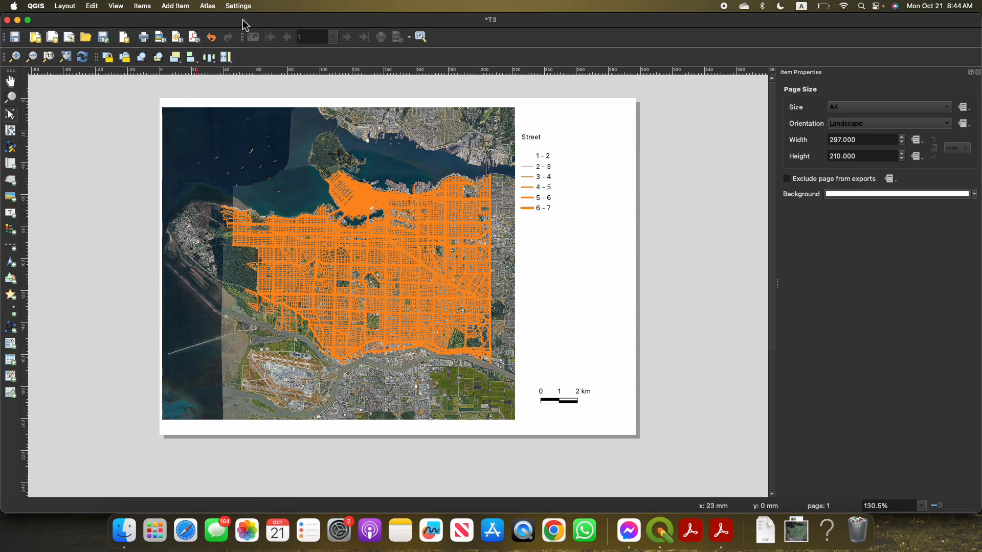
Move the T3 layout window aside and bring the main QGIS project window to the front
{"action": "double_click", "coordinate": [301, 22]}
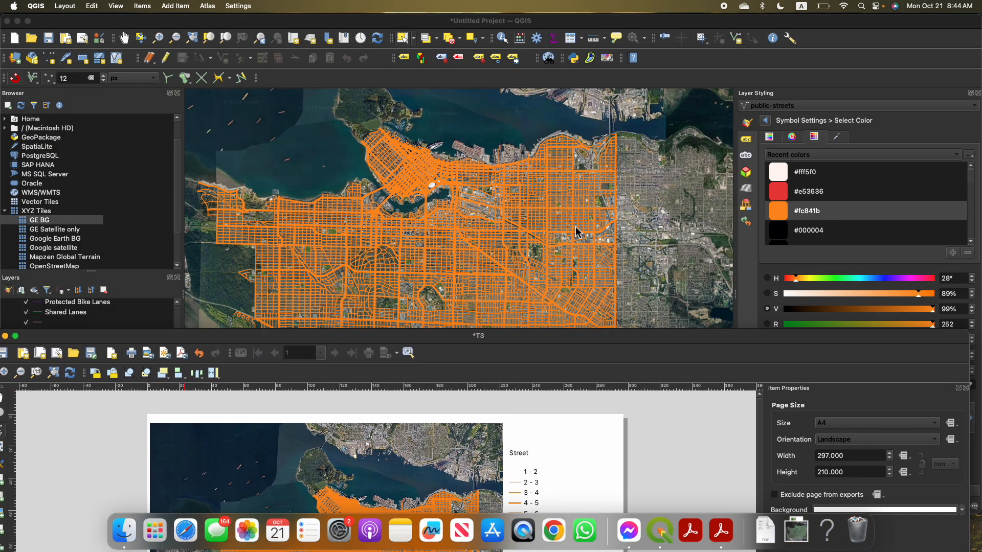
{"action": "double_click", "coordinate": [473, 341]}
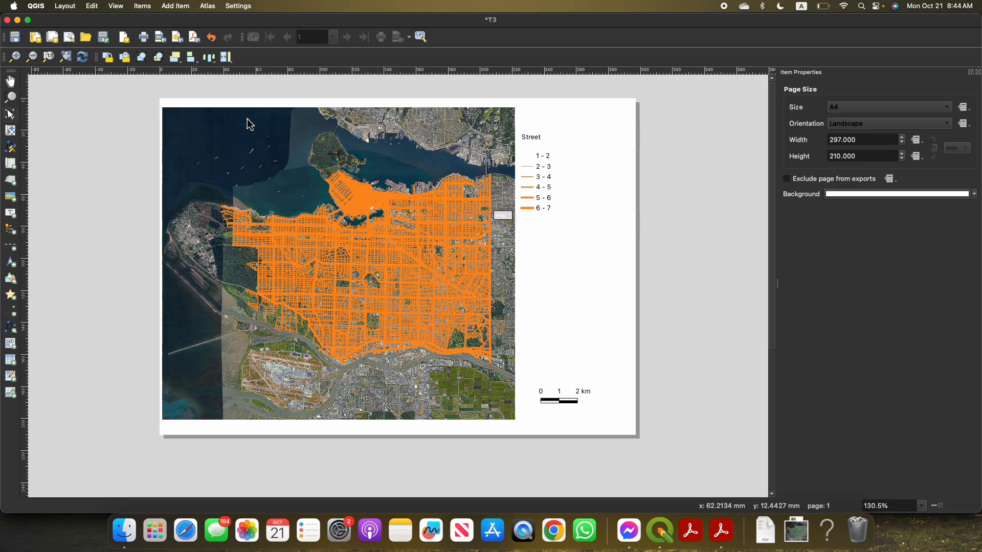
{"action": "left_click_drag", "start_coordinate": [221, 37], "coordinate": [266, 164]}
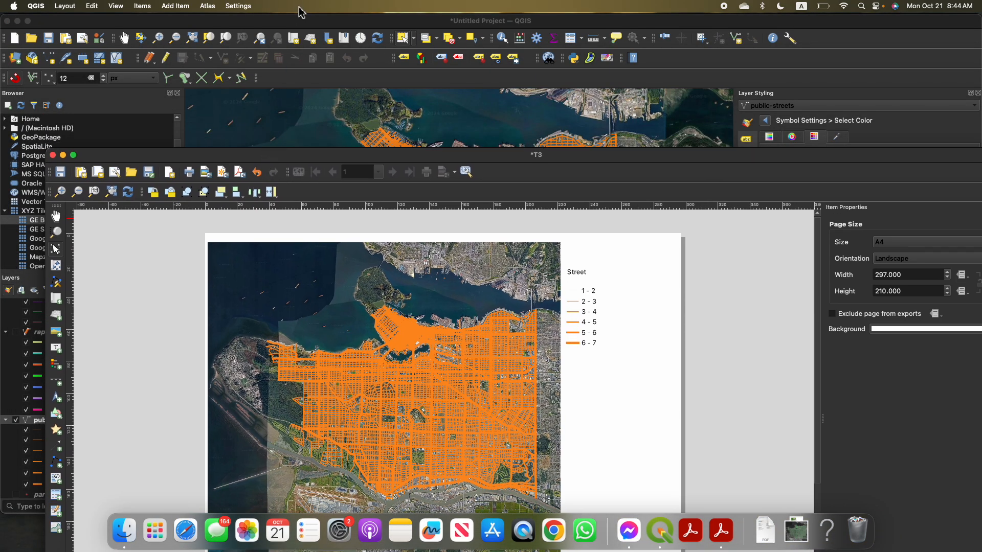
{"action": "left_click", "coordinate": [305, 24]}
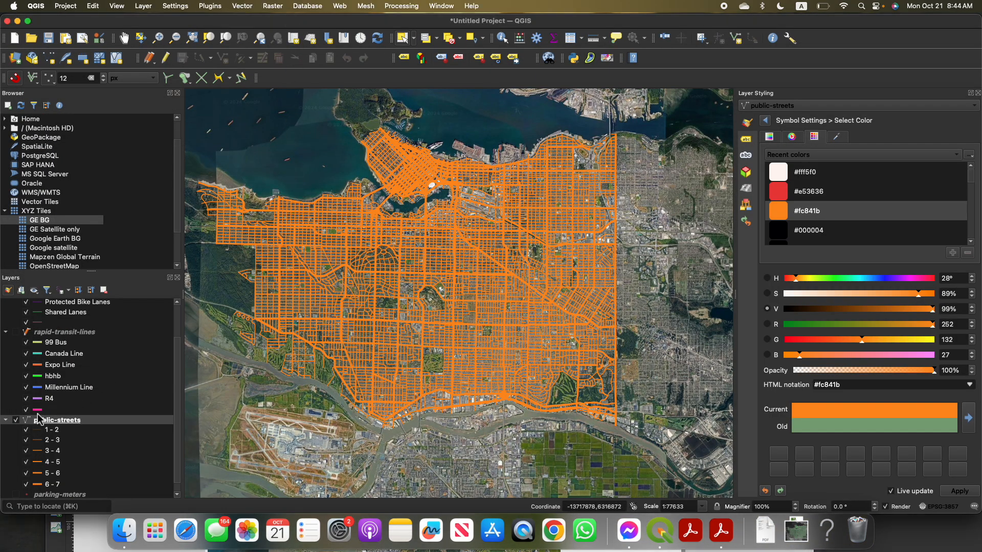
Hide the public-streets layer on the map and show the rapid-transit-lines layer instead
{"action": "left_click", "coordinate": [15, 422]}
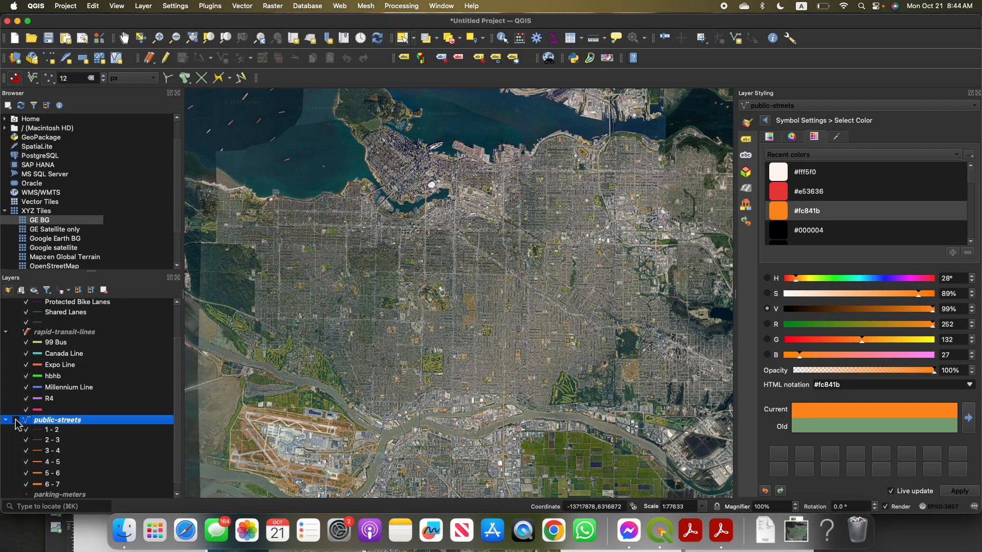
{"action": "left_click", "coordinate": [19, 332]}
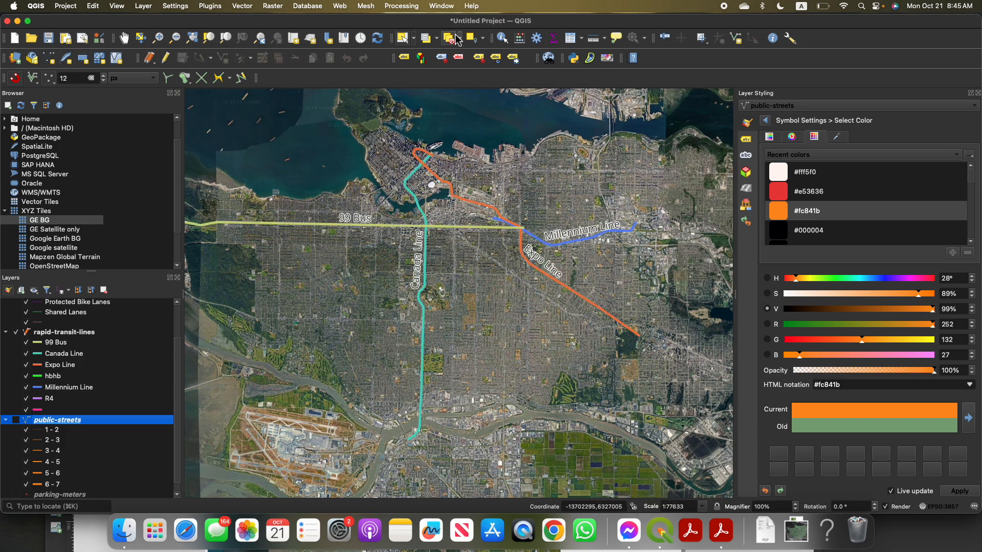
Bring the T3 layout window back to the front at full size and refresh its view to match the displayed layers
{"action": "key", "text": "ctrl+Up"}
{"action": "left_click", "coordinate": [369, 152]}
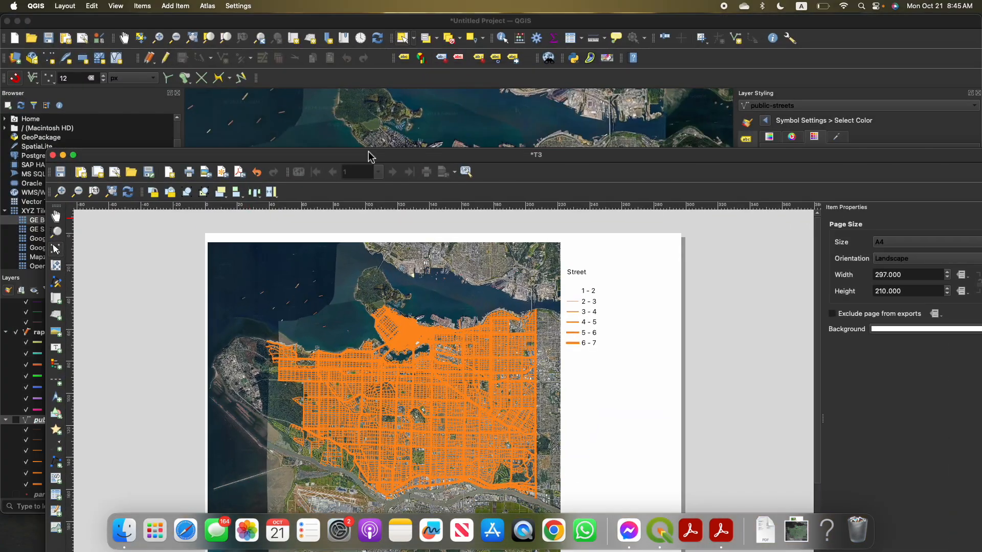
{"action": "double_click", "coordinate": [398, 158]}
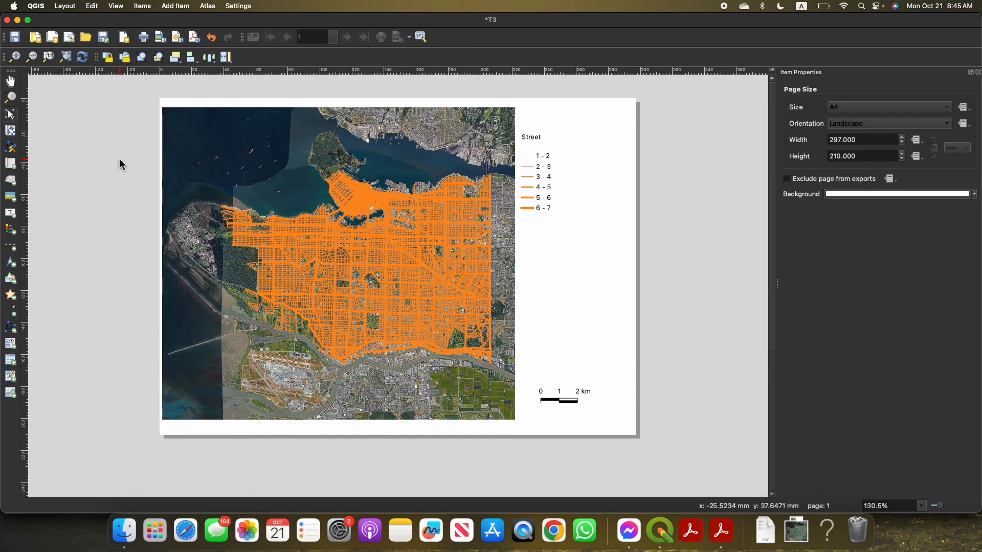
{"action": "right_click", "coordinate": [113, 189]}
{"action": "left_click", "coordinate": [111, 165]}
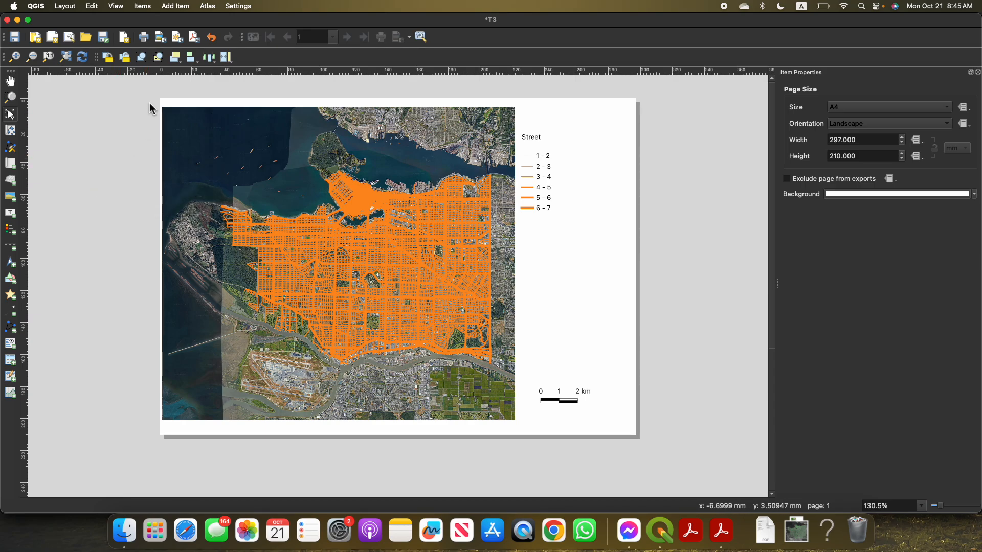
{"action": "left_click", "coordinate": [82, 57]}
{"action": "right_click", "coordinate": [268, 181]}
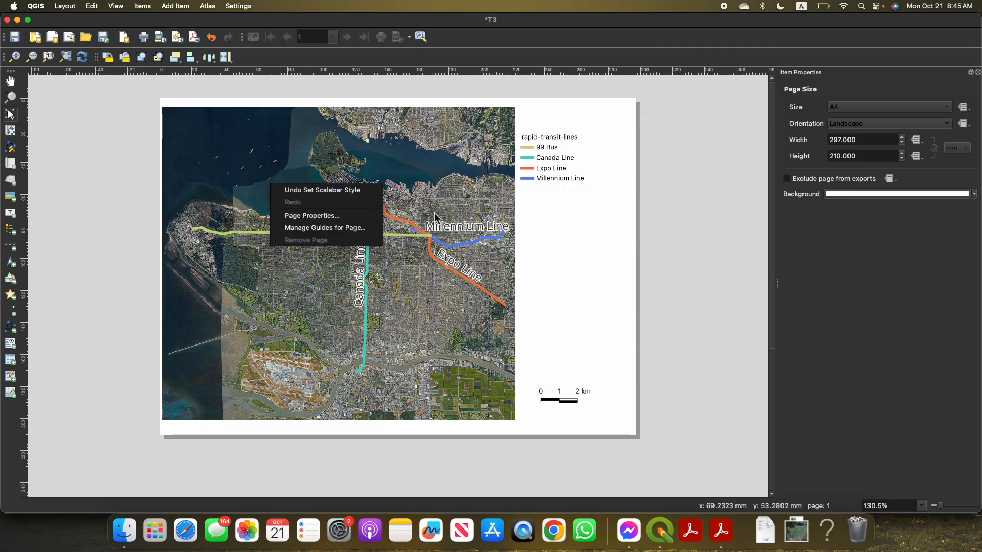
{"action": "left_click", "coordinate": [631, 225]}
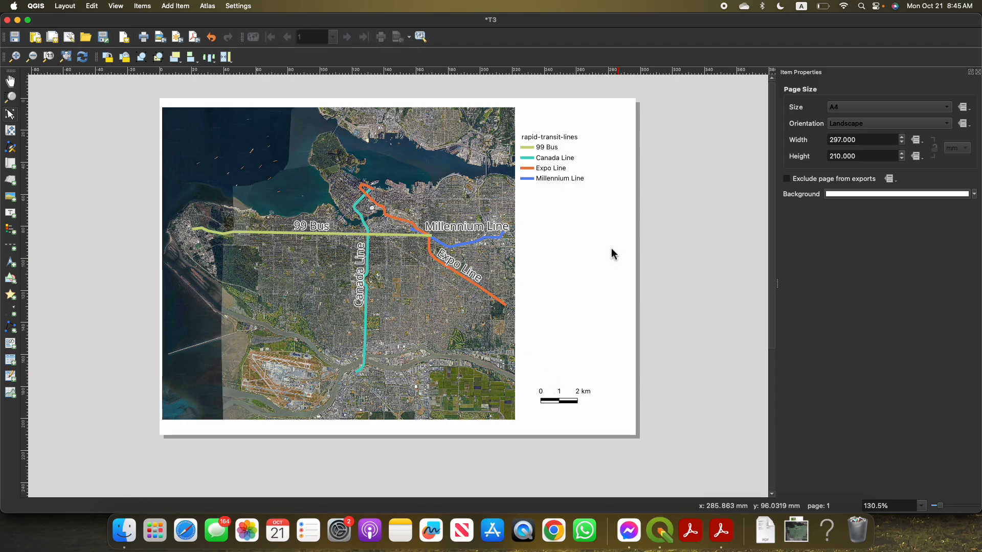
Move the legend lower on the page and add a default north arrow about 46 by 42 mm in the space above it
{"action": "left_click_drag", "start_coordinate": [558, 156], "coordinate": [551, 214]}
{"action": "left_click", "coordinate": [570, 262]}
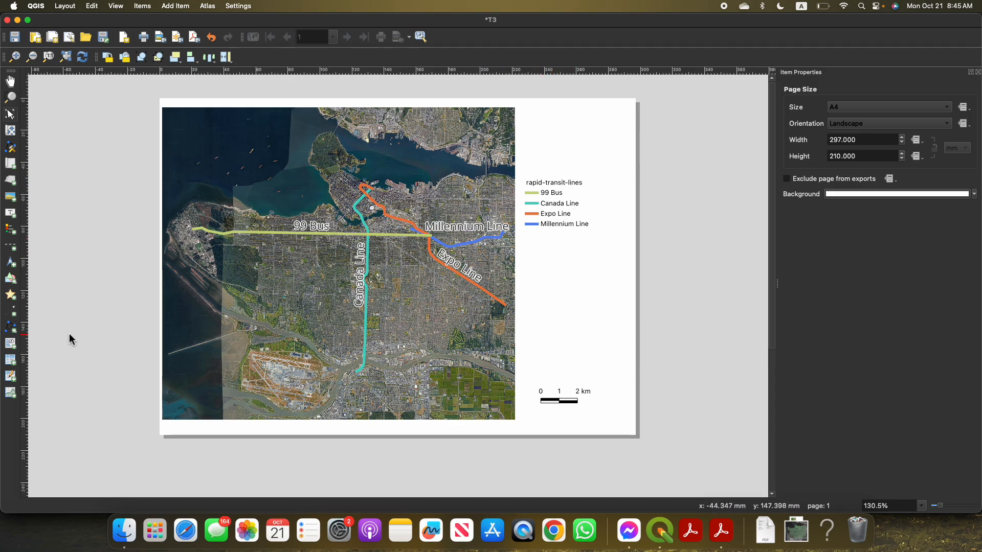
{"action": "left_click", "coordinate": [586, 122]}
{"action": "left_click", "coordinate": [593, 324]}
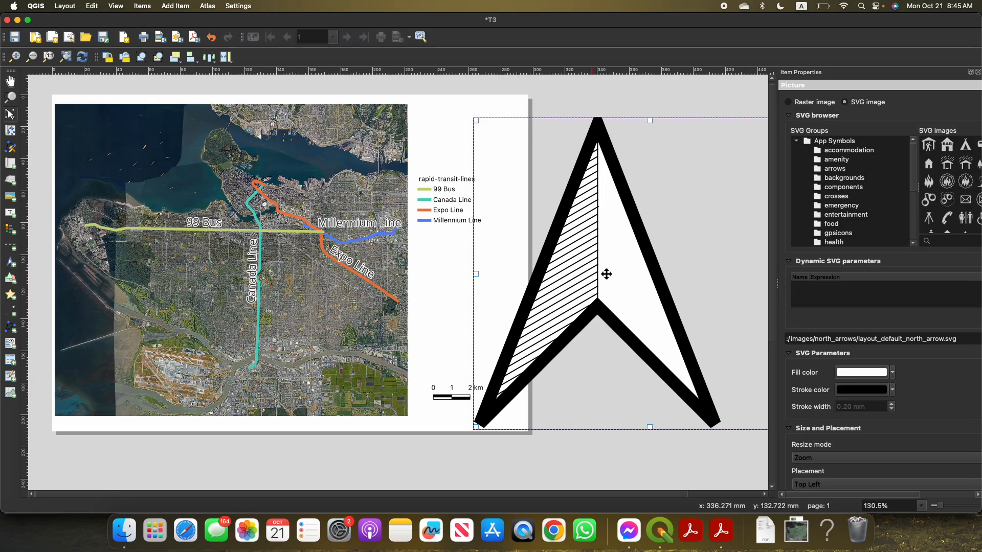
{"action": "scroll", "coordinate": [485, 223], "scroll_direction": "down", "scroll_amount": 1}
{"action": "mouse_move", "coordinate": [424, 153]}
{"action": "left_mouse_down"}
{"action": "mouse_move", "coordinate": [520, 222]}
{"action": "mouse_move", "coordinate": [544, 258]}
{"action": "mouse_move", "coordinate": [405, 153]}
{"action": "left_mouse_up"}
{"action": "scroll", "coordinate": [460, 190], "scroll_direction": "up", "scroll_amount": 1}
{"action": "left_click_drag", "start_coordinate": [480, 189], "coordinate": [445, 165]}
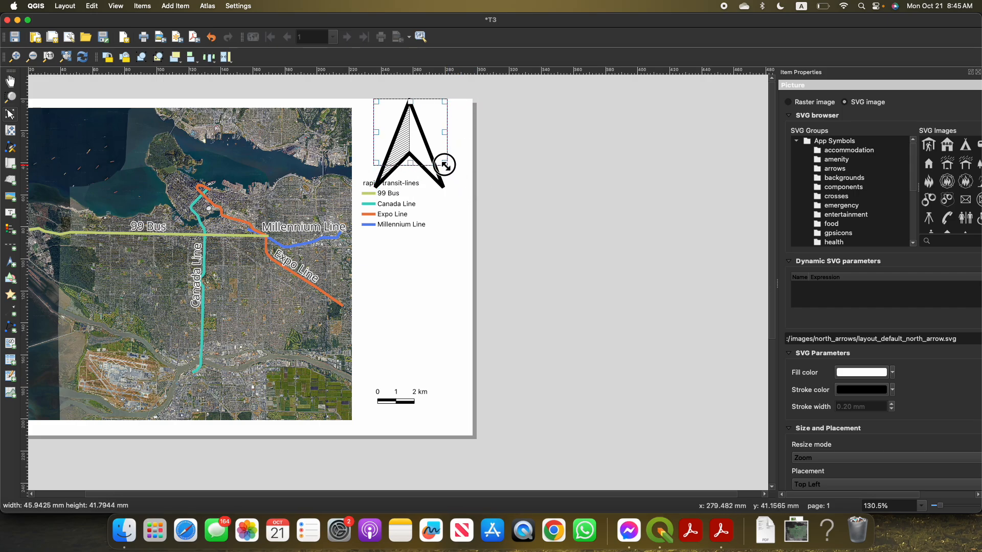
{"action": "left_click", "coordinate": [467, 270]}
Add a text label in the blank area below the legend and set its text to "Student"
{"action": "scroll", "coordinate": [512, 266], "scroll_direction": "down", "scroll_amount": 2}
{"action": "scroll", "coordinate": [511, 266], "scroll_direction": "left", "scroll_amount": 3}
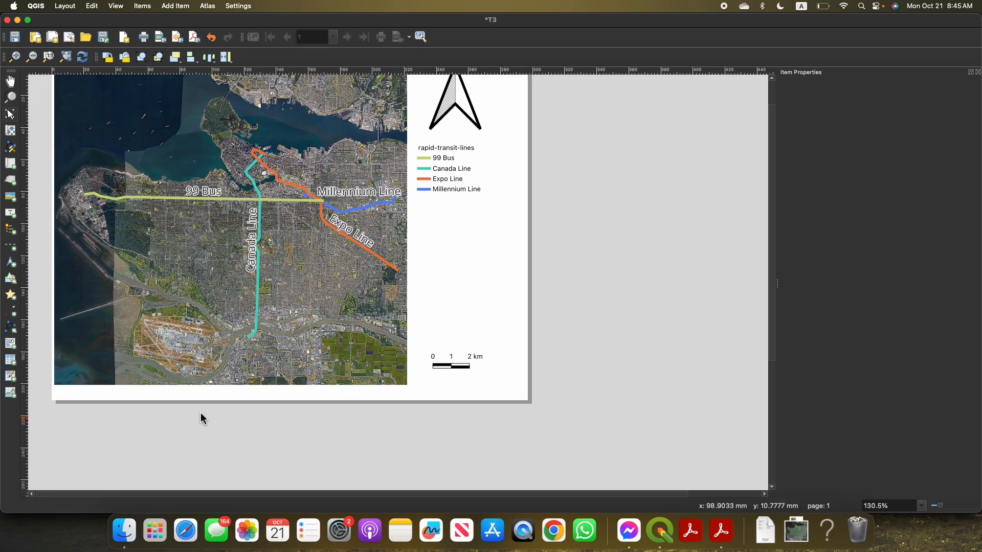
{"action": "left_click", "coordinate": [11, 213]}
{"action": "left_click", "coordinate": [459, 229]}
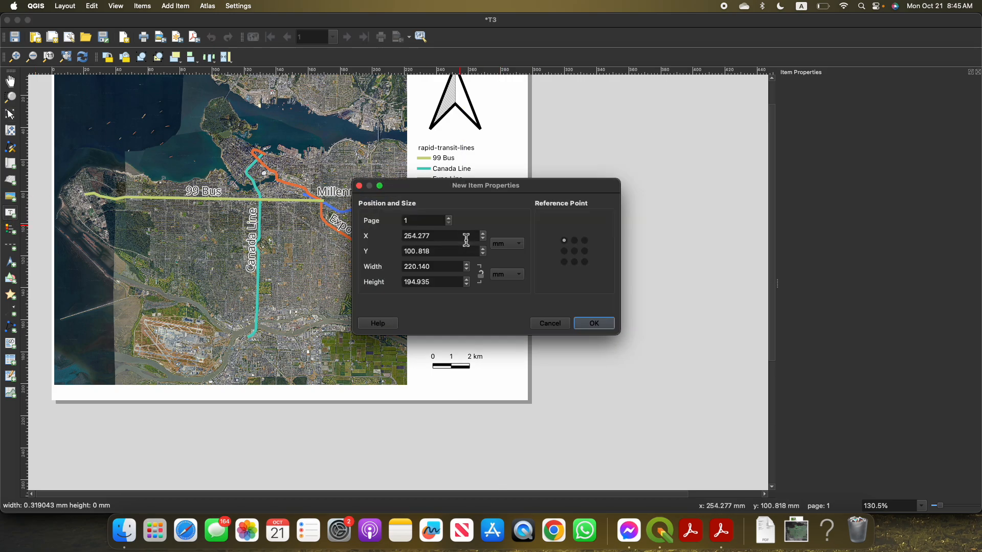
{"action": "left_click", "coordinate": [594, 324]}
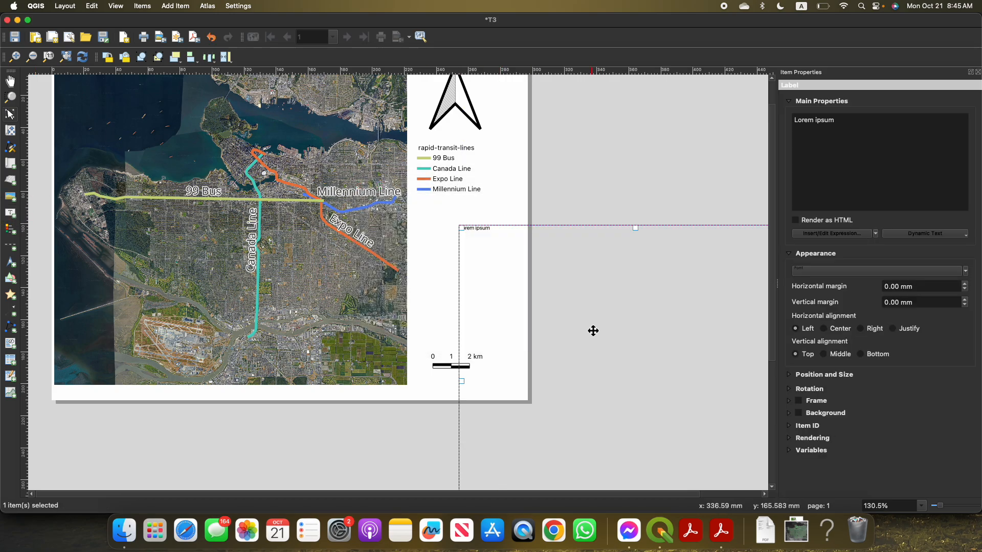
{"action": "triple_click", "coordinate": [895, 151]}
{"action": "type", "text": "Student"}
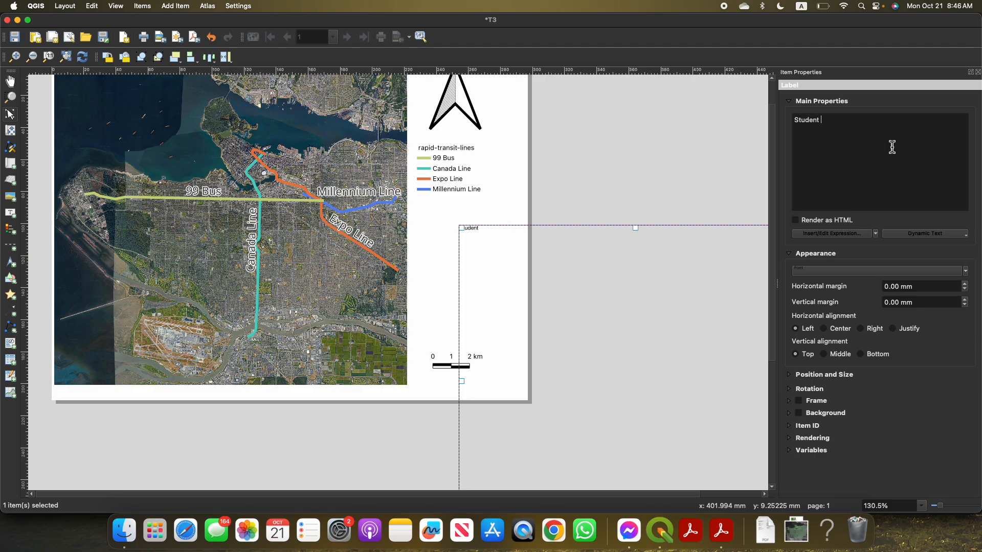
{"action": "left_click", "coordinate": [561, 274]}
Move the Student label closer beneath the legend and shrink its frame to fit within the page
{"action": "left_click", "coordinate": [474, 233]}
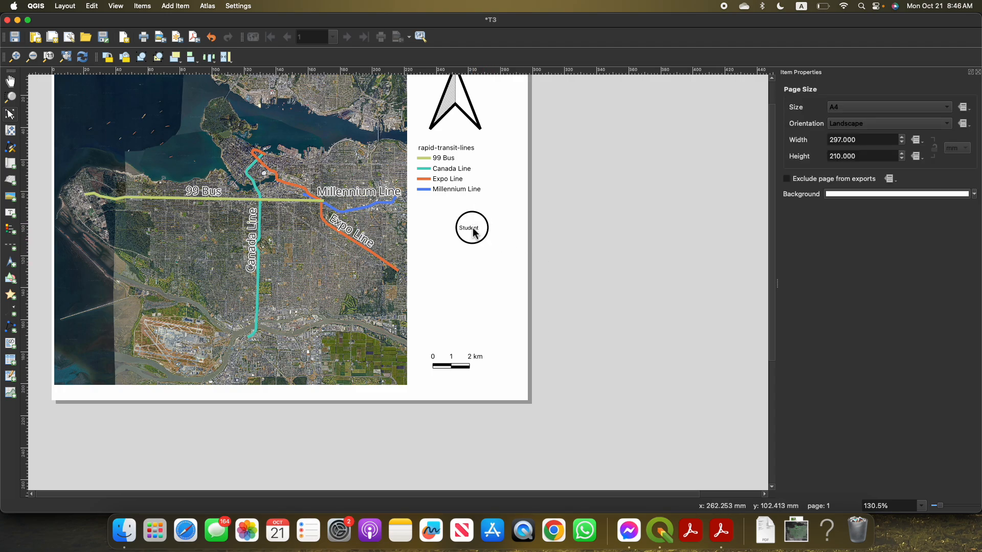
{"action": "left_click", "coordinate": [475, 233]}
{"action": "mouse_move", "coordinate": [464, 226]}
{"action": "left_mouse_down"}
{"action": "mouse_move", "coordinate": [588, 353]}
{"action": "mouse_move", "coordinate": [456, 212]}
{"action": "left_mouse_up"}
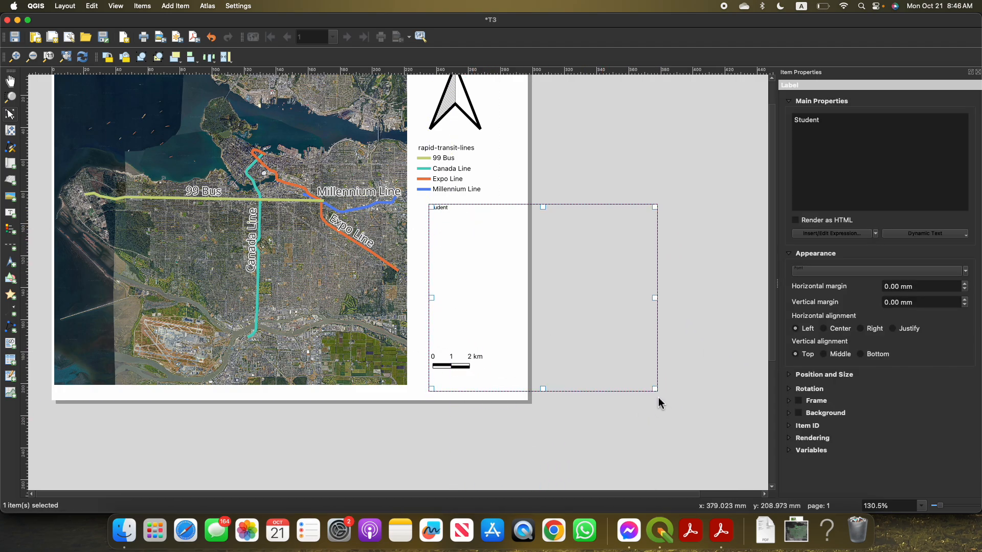
{"action": "left_click_drag", "start_coordinate": [655, 390], "coordinate": [517, 286]}
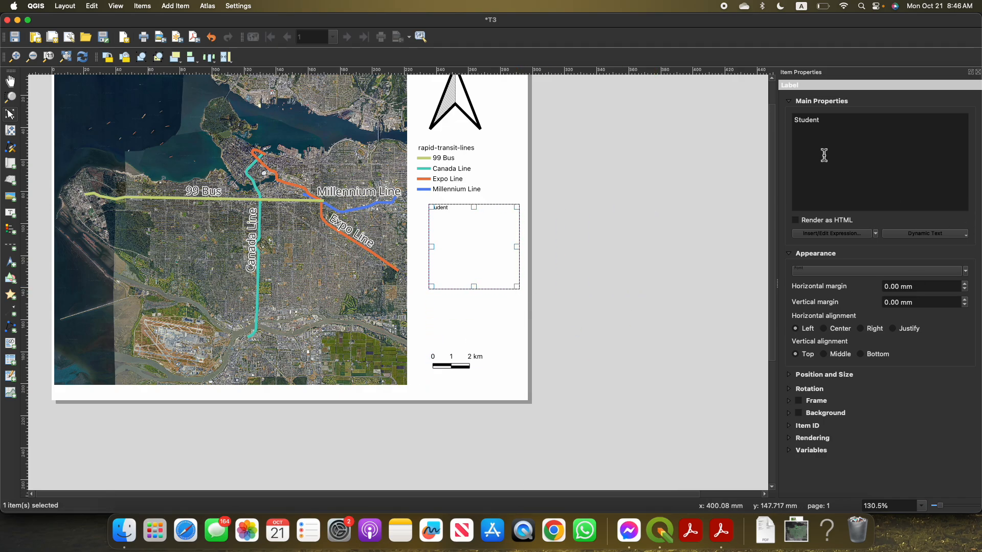
{"action": "left_click", "coordinate": [789, 102]}
{"action": "left_click", "coordinate": [790, 102]}
{"action": "right_click", "coordinate": [448, 221]}
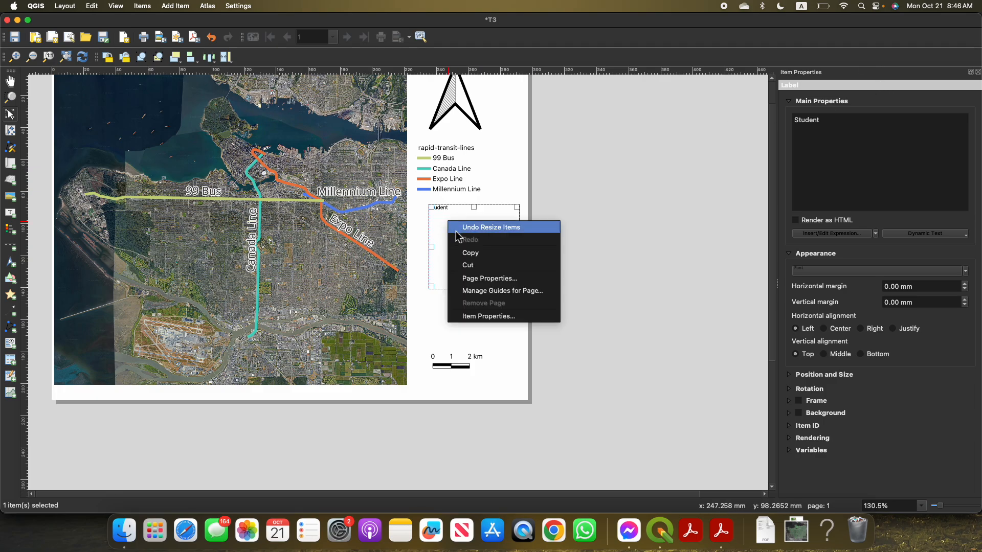
{"action": "left_click", "coordinate": [463, 279]}
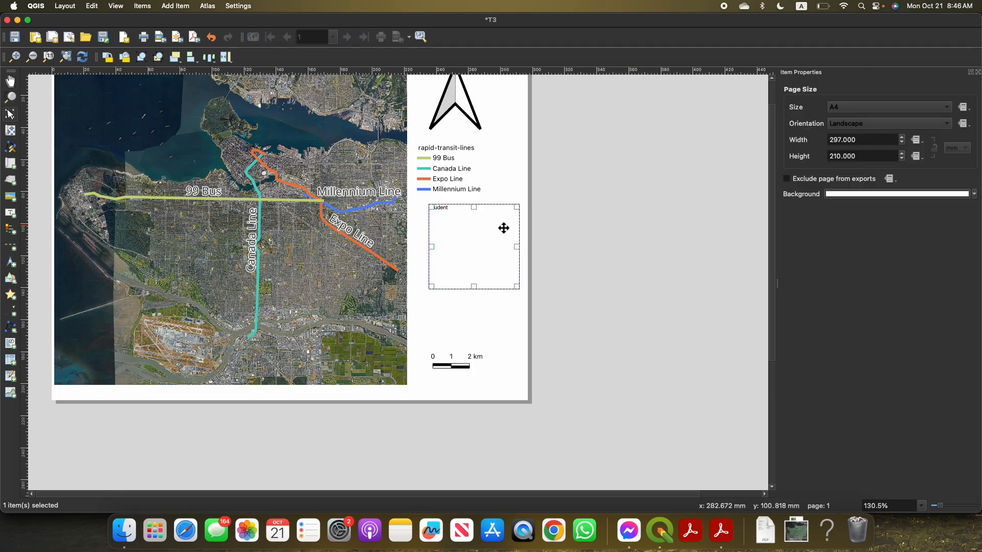
{"action": "right_click", "coordinate": [448, 250]}
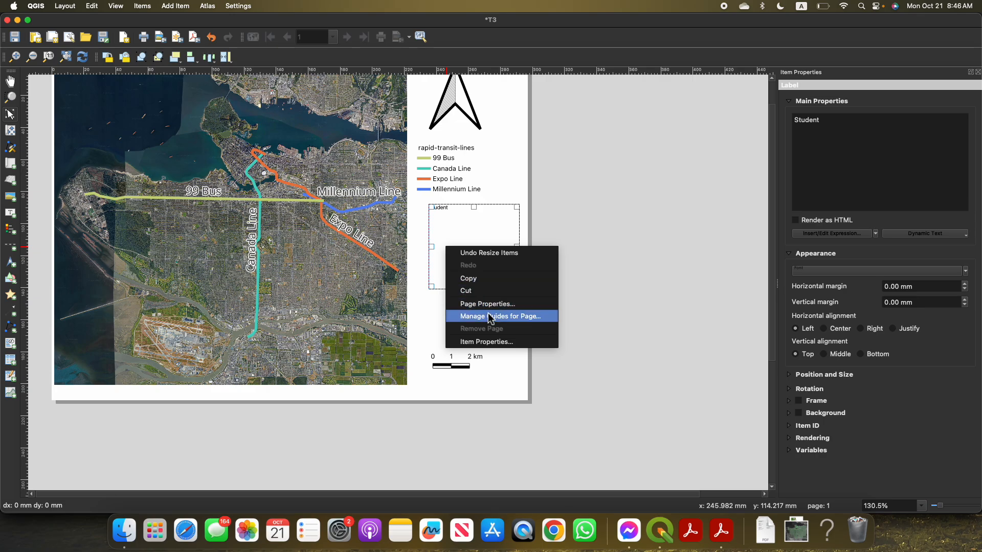
{"action": "left_click", "coordinate": [463, 235]}
{"action": "right_click", "coordinate": [446, 211]}
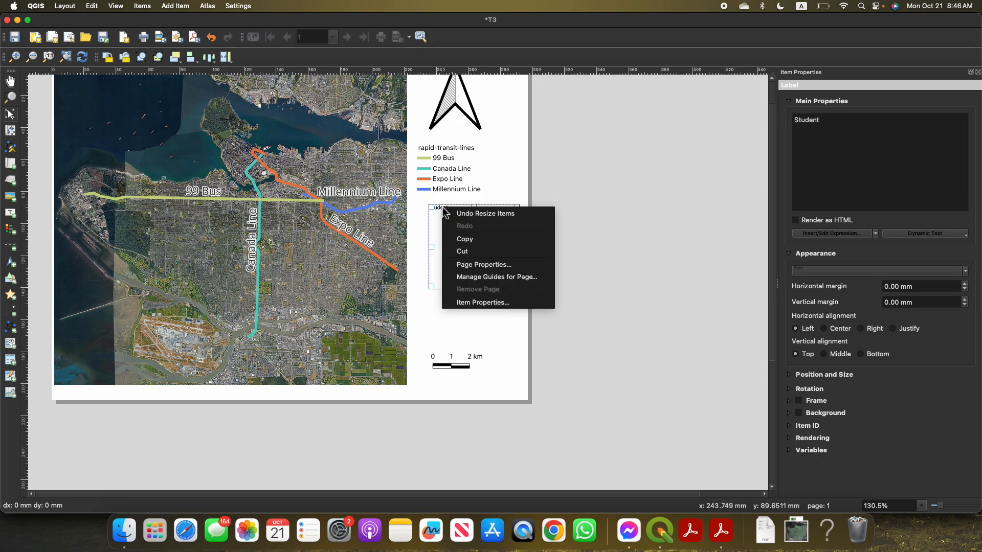
{"action": "left_click", "coordinate": [439, 208]}
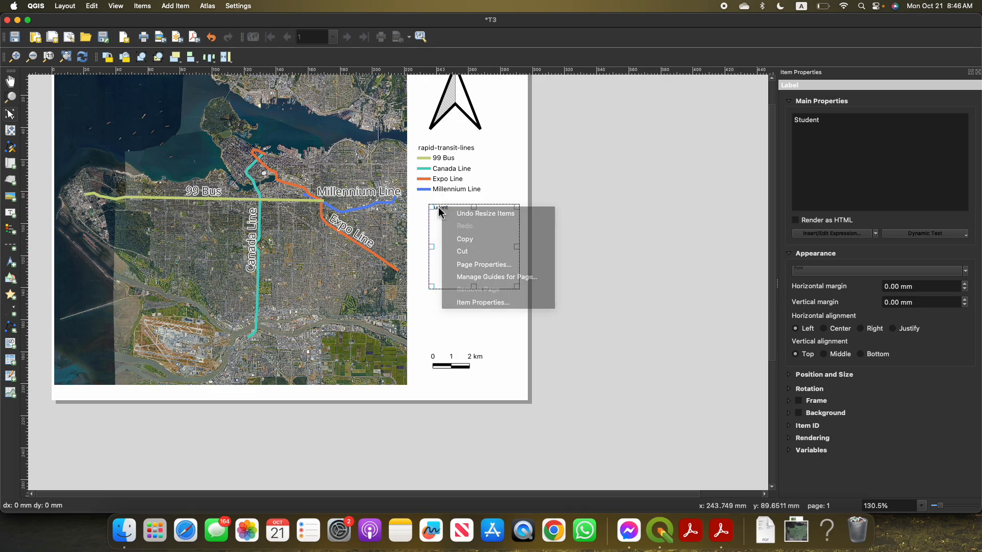
{"action": "left_click", "coordinate": [797, 103]}
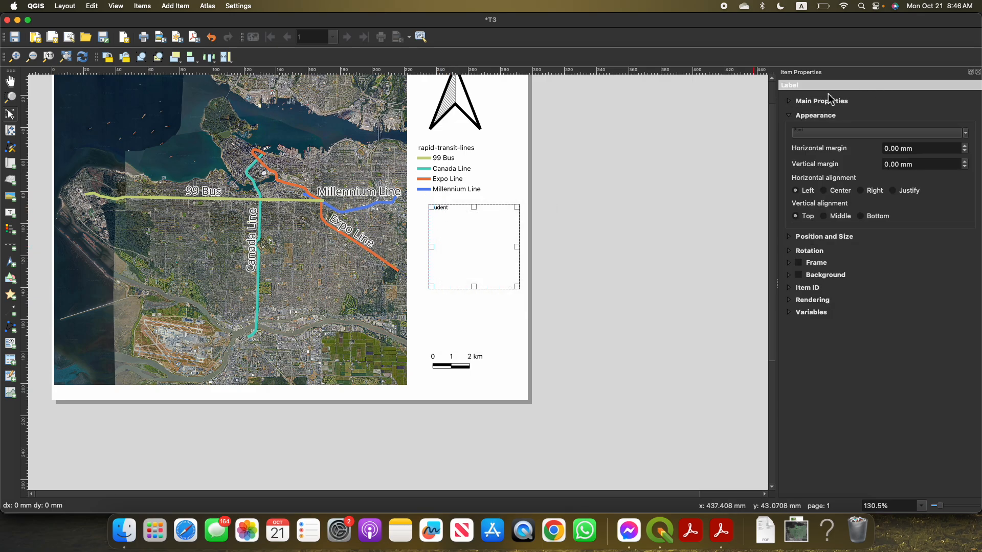
{"action": "left_click", "coordinate": [978, 72]}
Undo the last resize of the Student label and open the label's item properties
{"action": "key", "text": "super+z"}
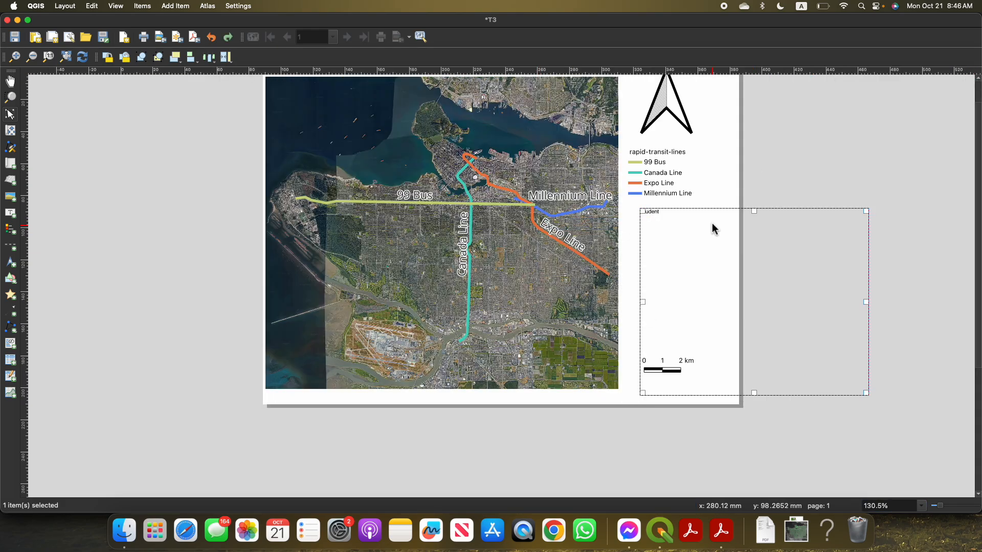
{"action": "left_click", "coordinate": [650, 191]}
{"action": "left_click", "coordinate": [649, 211]}
{"action": "right_click", "coordinate": [649, 211]}
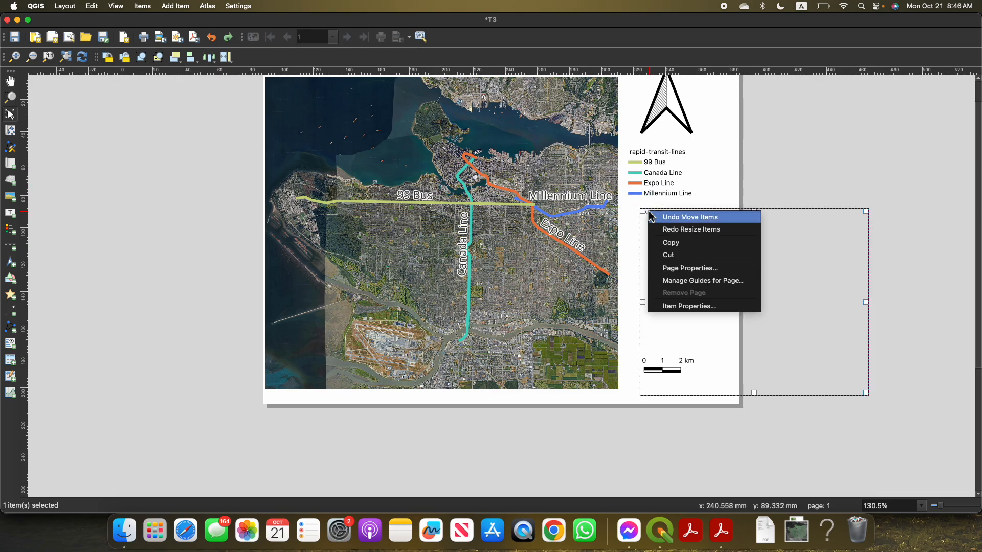
{"action": "left_click", "coordinate": [675, 306]}
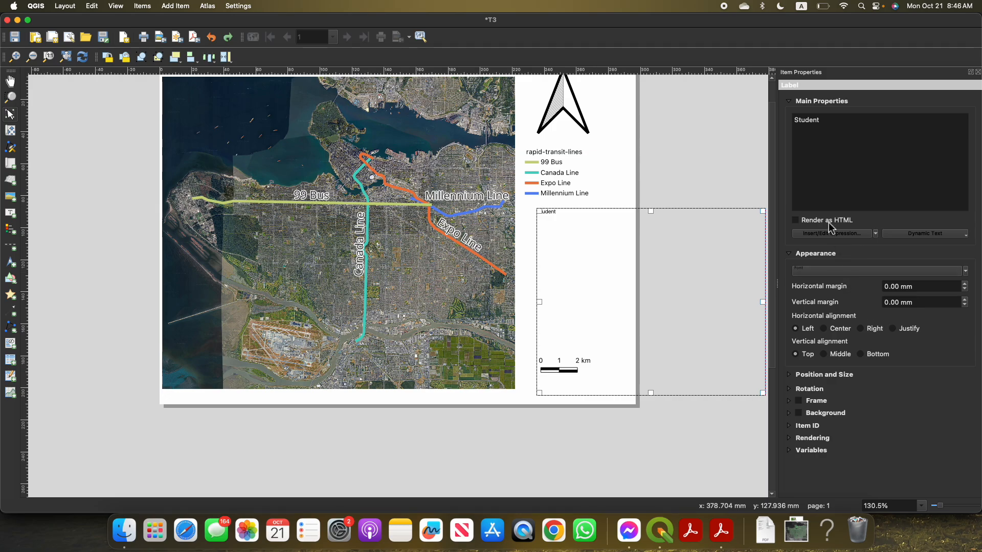
{"action": "left_click", "coordinate": [787, 101]}
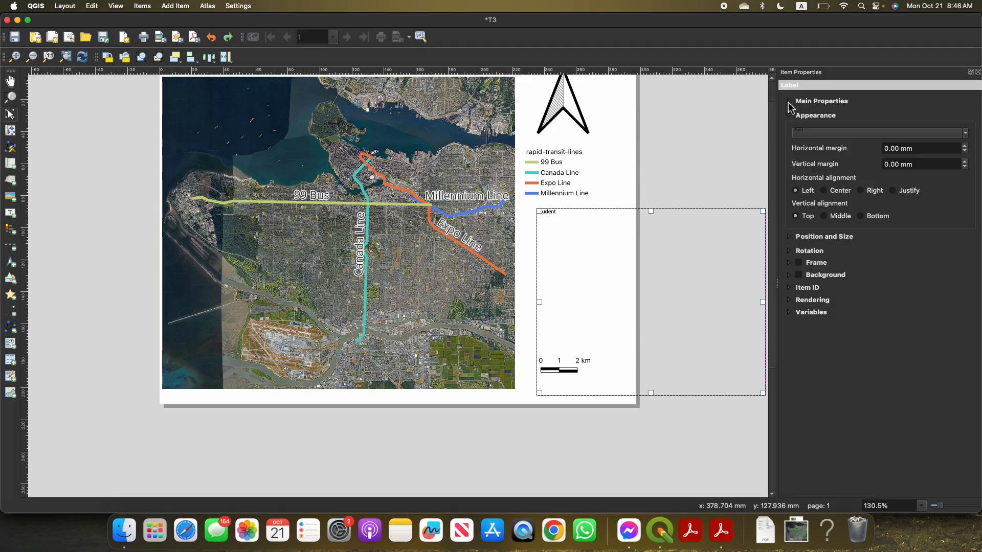
{"action": "left_click", "coordinate": [789, 101]}
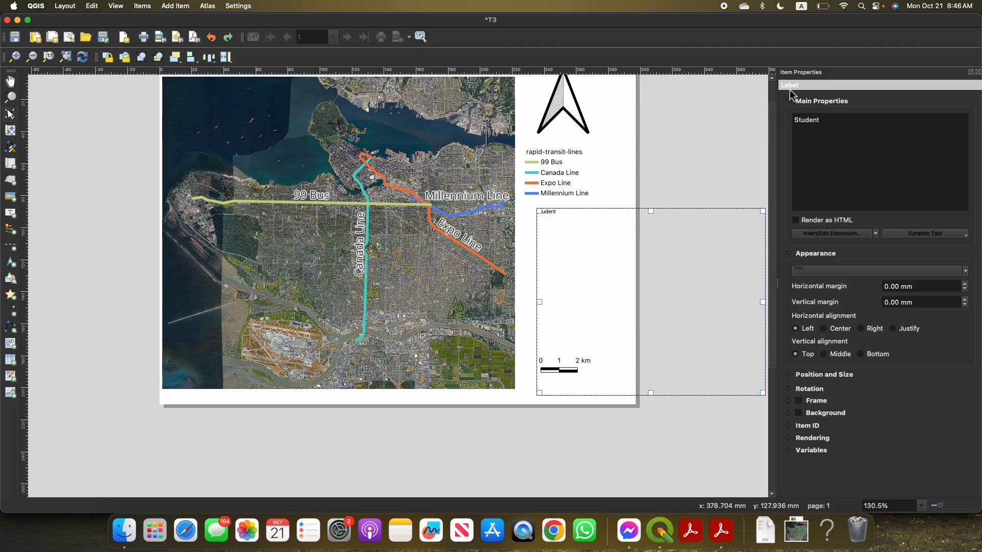
{"action": "left_click", "coordinate": [860, 236]}
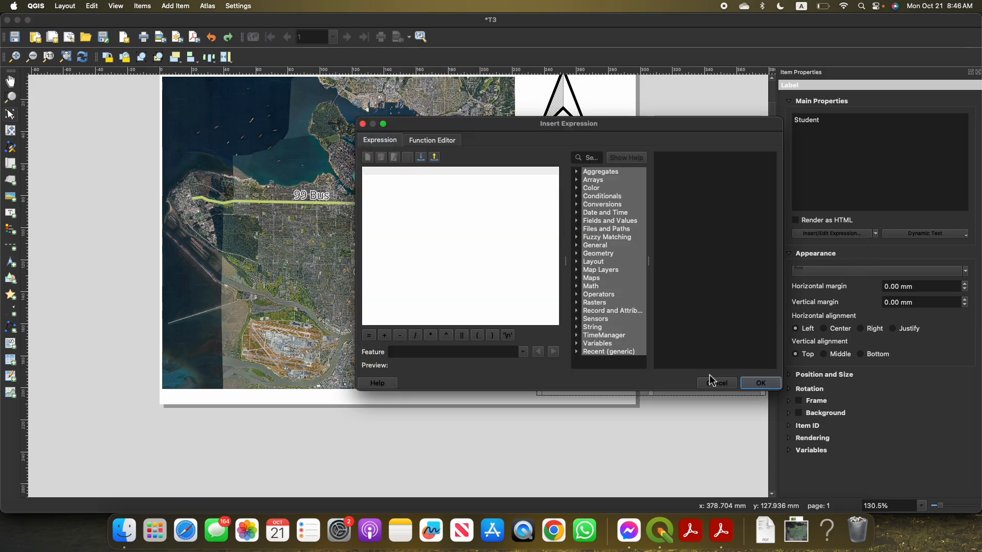
{"action": "left_click", "coordinate": [716, 384]}
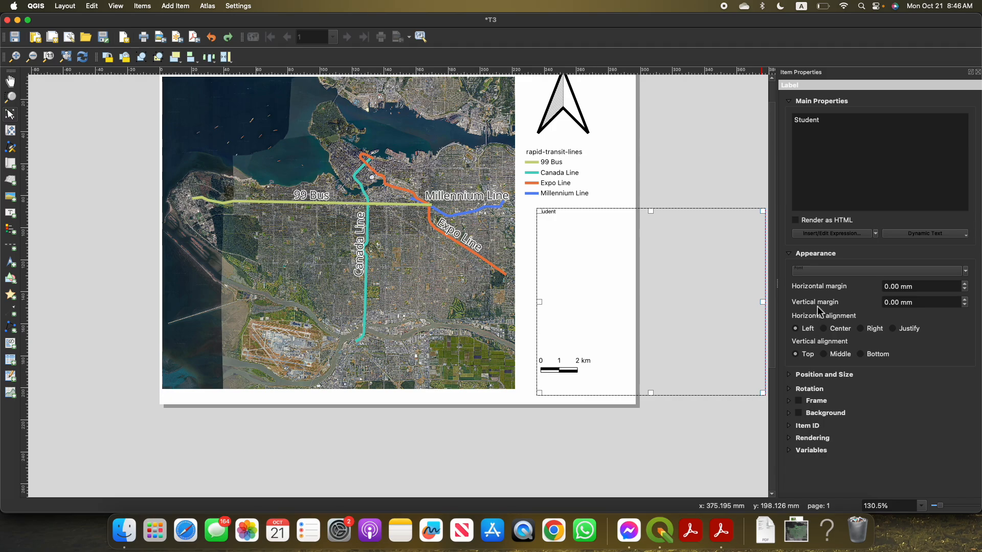
Open the Student label's font settings and set its line height to 101 percent
{"action": "left_click", "coordinate": [849, 272]}
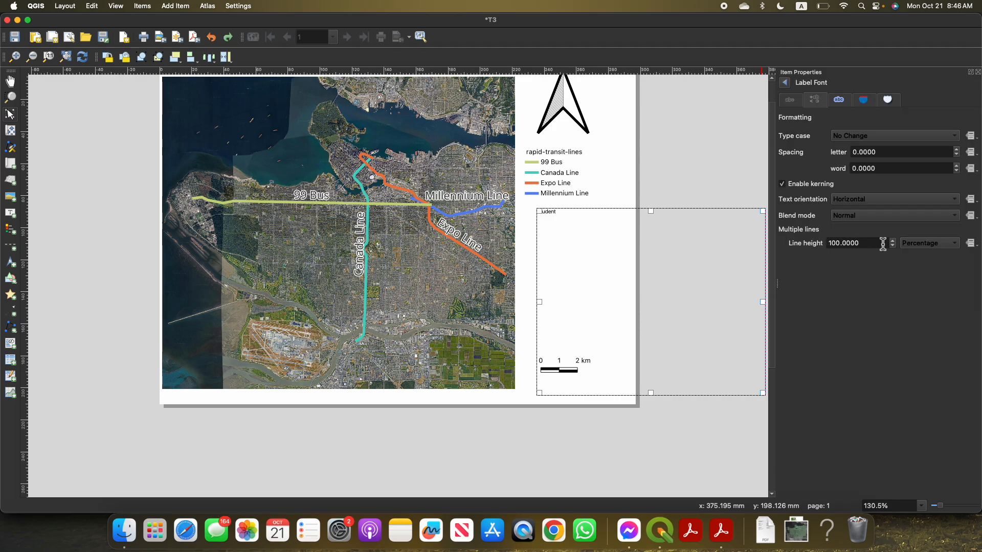
{"action": "left_click", "coordinate": [893, 242]}
{"action": "left_click", "coordinate": [893, 242]}
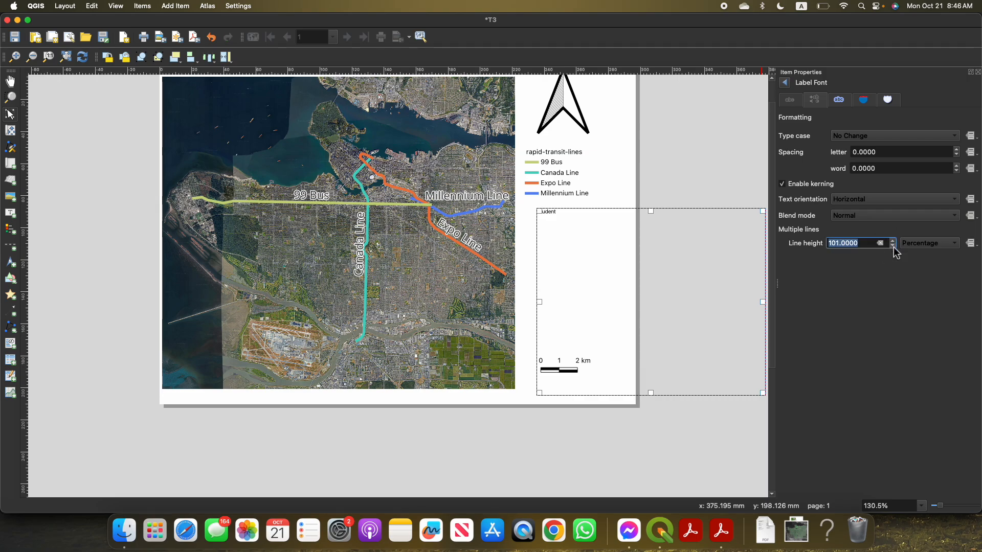
Set the Student label's font size to 20 points and deselect the label
{"action": "left_click", "coordinate": [800, 105]}
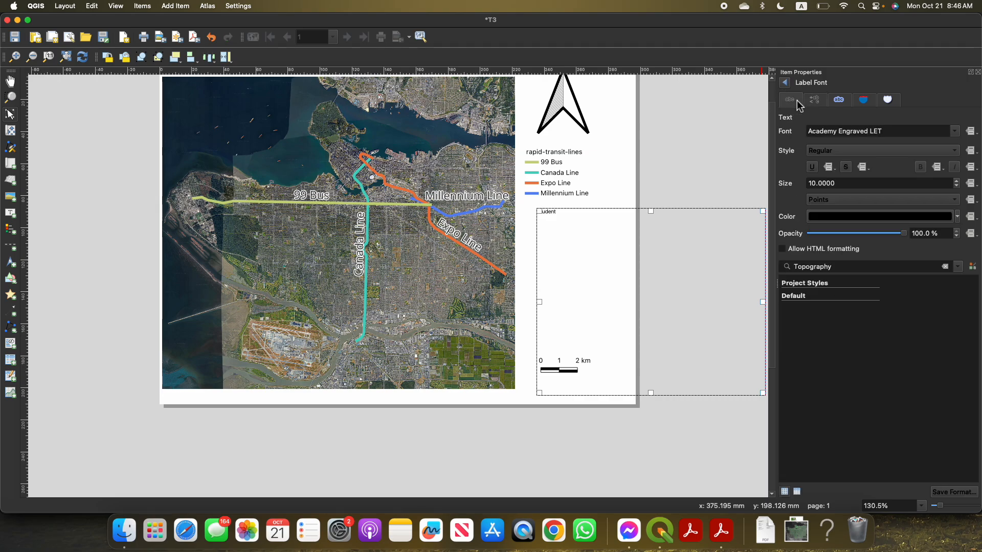
{"action": "left_click", "coordinate": [841, 183]}
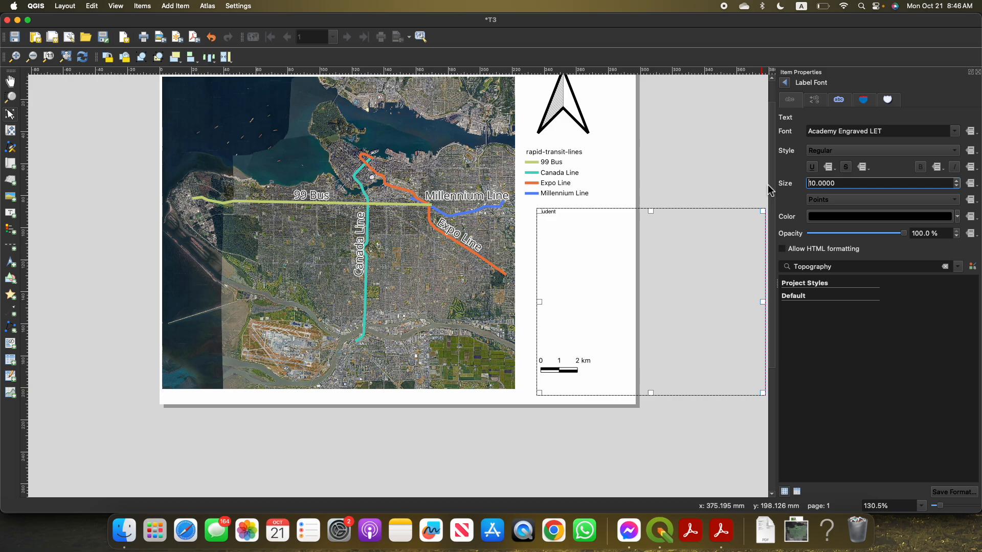
{"action": "double_click", "coordinate": [867, 187]}
{"action": "left_click", "coordinate": [866, 185]}
{"action": "triple_click", "coordinate": [867, 185]}
{"action": "type", "text": "20"}
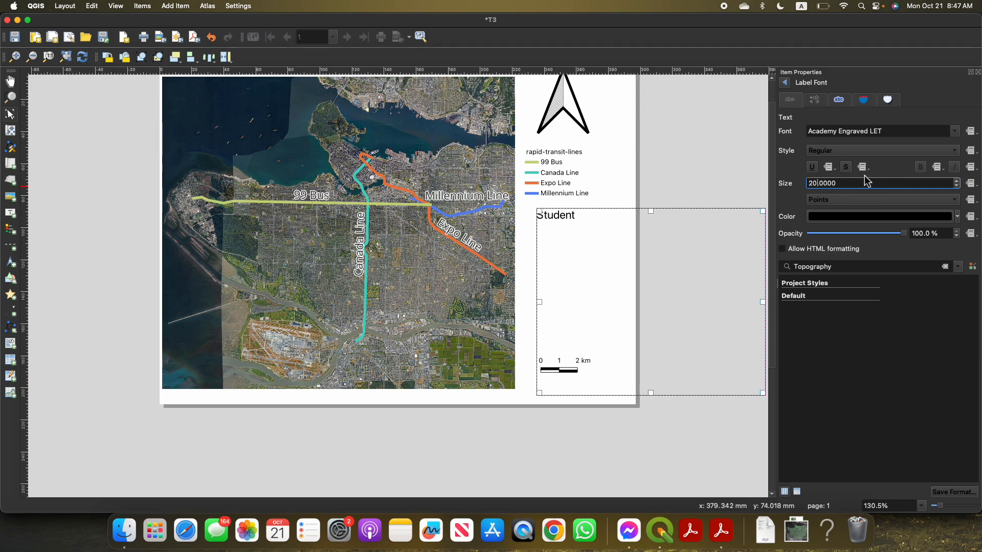
{"action": "key", "text": "Return"}
{"action": "left_click", "coordinate": [701, 143]}
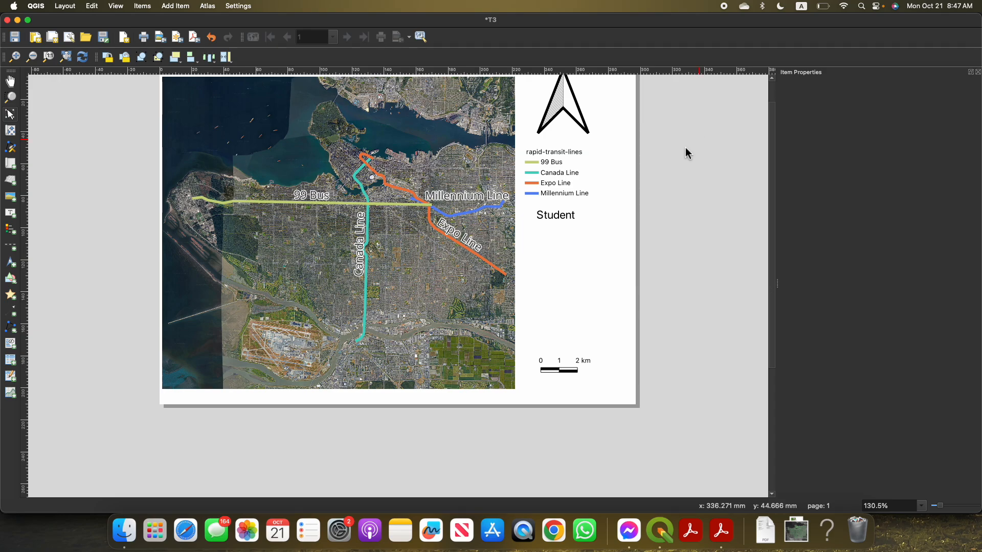
Switch to Acrobat Reader and review the Module 3 Tutorial 3 instructions on street classification, required layout elements and the Google Earth background
{"action": "left_click", "coordinate": [721, 531]}
{"action": "scroll", "coordinate": [654, 329], "scroll_direction": "down", "scroll_amount": 5}
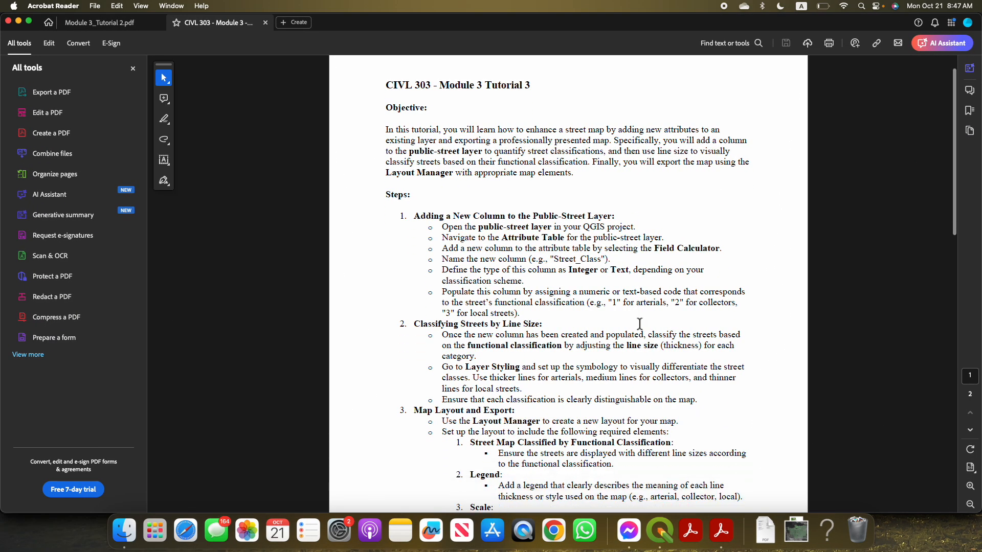
{"action": "scroll", "coordinate": [600, 207], "scroll_direction": "down", "scroll_amount": 4}
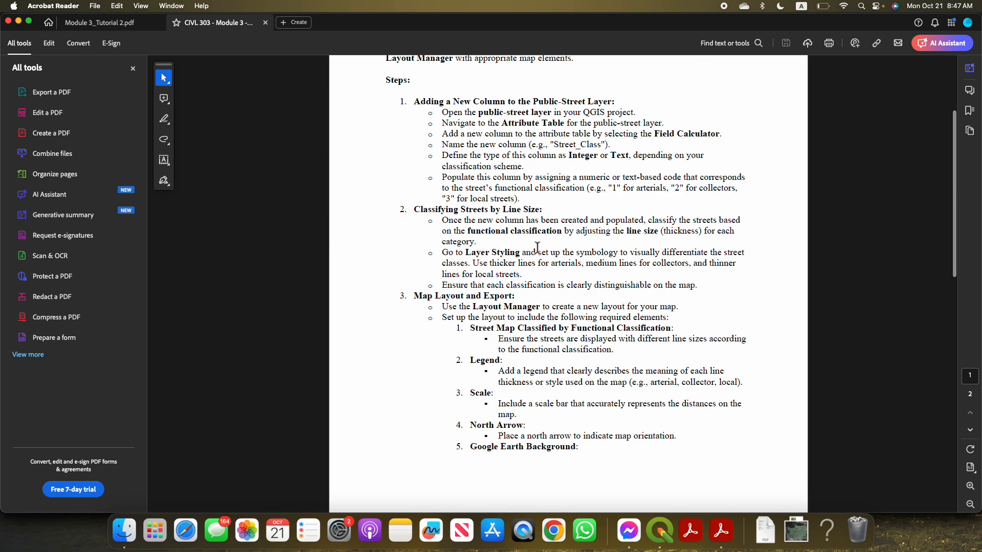
{"action": "left_click_drag", "start_coordinate": [492, 238], "coordinate": [629, 289]}
{"action": "left_click", "coordinate": [528, 266]}
{"action": "left_click", "coordinate": [504, 318]}
{"action": "scroll", "coordinate": [504, 316], "scroll_direction": "down", "scroll_amount": 4}
{"action": "scroll", "coordinate": [540, 318], "scroll_direction": "down", "scroll_amount": 2}
{"action": "scroll", "coordinate": [540, 318], "scroll_direction": "down", "scroll_amount": 1}
{"action": "left_click", "coordinate": [516, 301]}
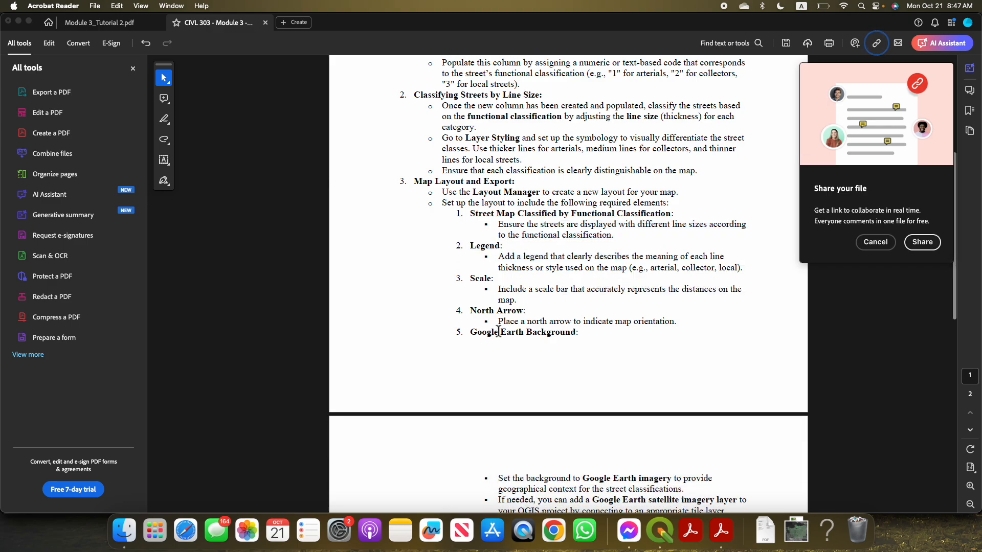
{"action": "scroll", "coordinate": [498, 332], "scroll_direction": "down", "scroll_amount": 4}
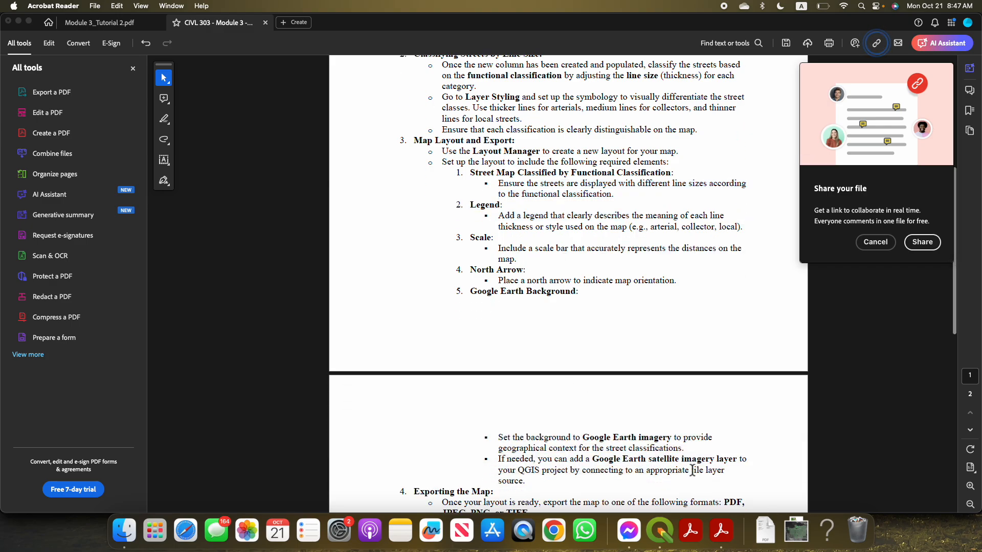
Return to QGIS, bring the main project window forward and open the layer properties of the GE BG layer
{"action": "left_click", "coordinate": [659, 532]}
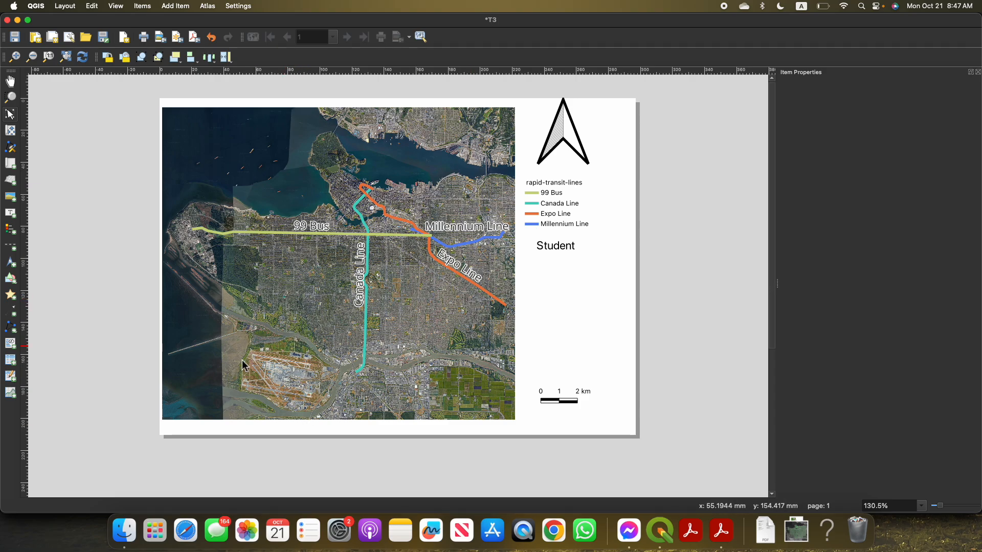
{"action": "left_click_drag", "start_coordinate": [456, 18], "coordinate": [471, 300]}
{"action": "left_click", "coordinate": [457, 254]}
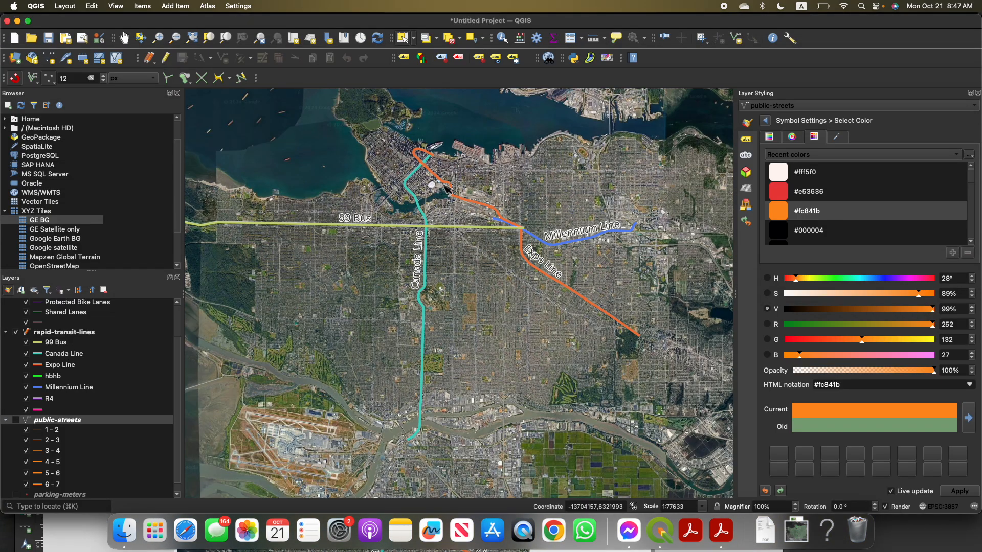
{"action": "left_click_drag", "start_coordinate": [346, 287], "coordinate": [354, 284]}
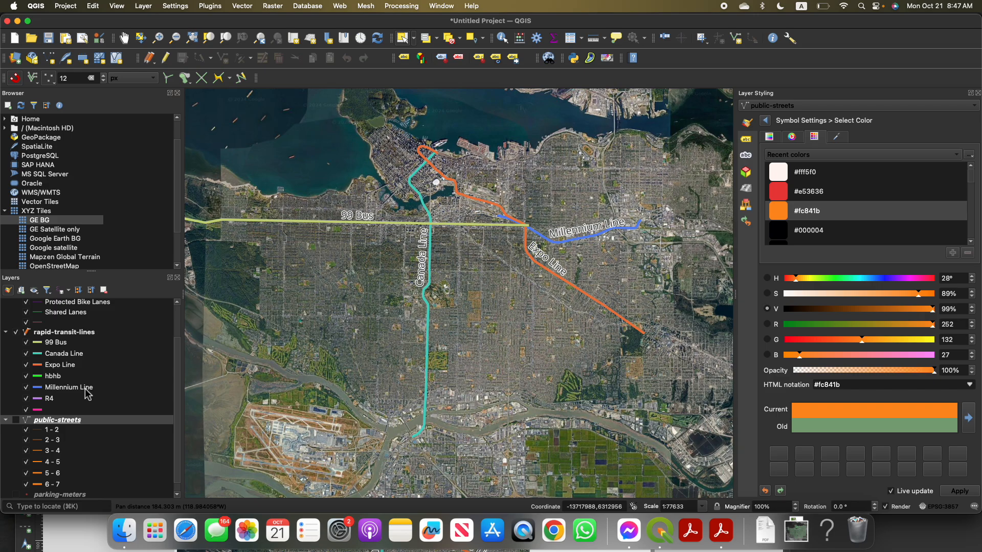
{"action": "scroll", "coordinate": [88, 399], "scroll_direction": "down", "scroll_amount": 1}
{"action": "right_click", "coordinate": [38, 494]}
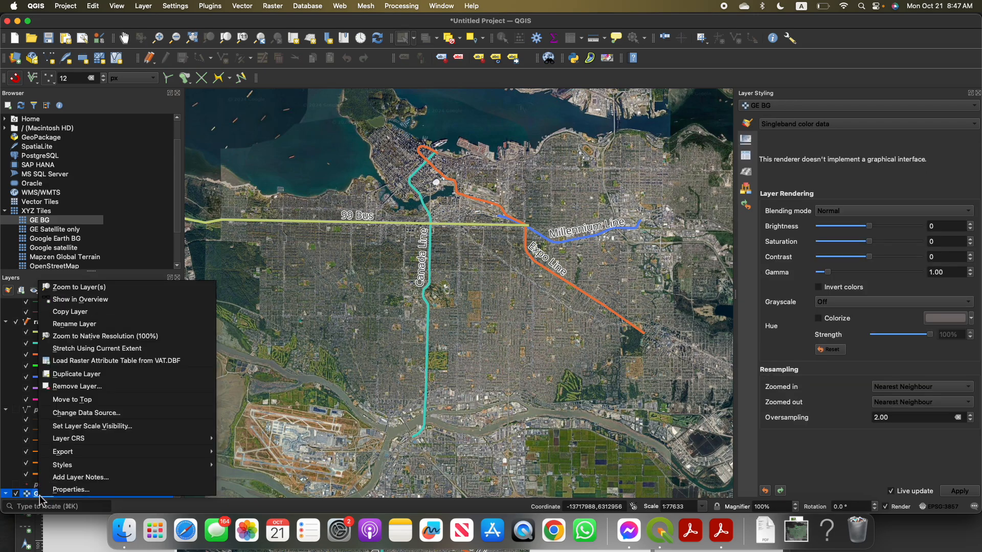
{"action": "left_click", "coordinate": [69, 491]}
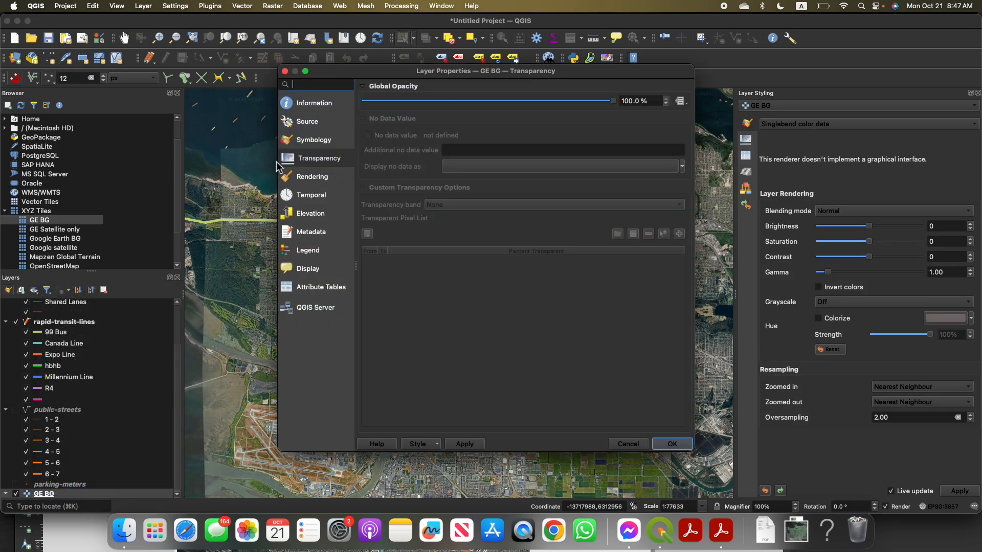
Browse the GE BG layer's property pages and lower its global opacity to 70.4%
{"action": "left_click", "coordinate": [324, 143]}
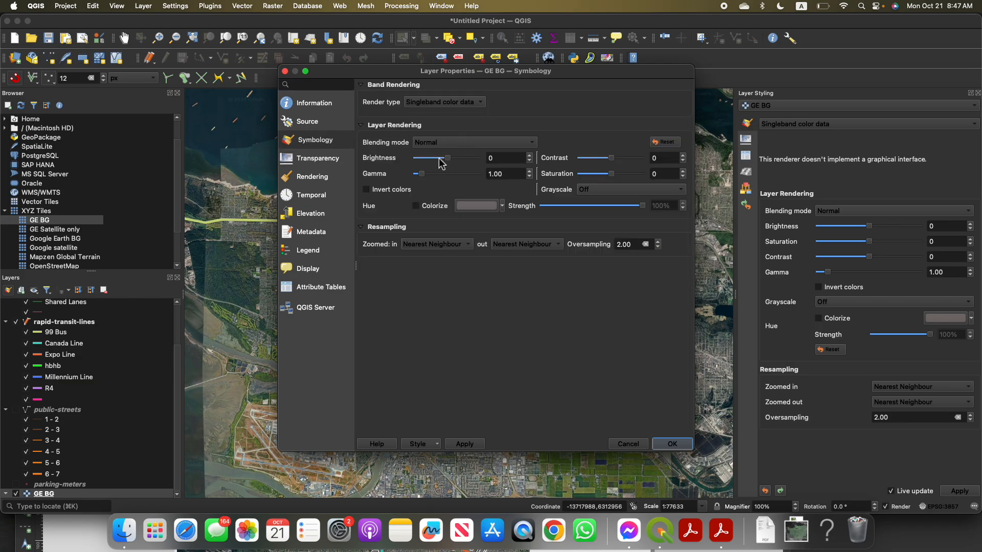
{"action": "left_click", "coordinate": [318, 128]}
{"action": "left_click", "coordinate": [316, 105]}
{"action": "left_click", "coordinate": [314, 141]}
{"action": "left_click", "coordinate": [314, 160]}
{"action": "left_click_drag", "start_coordinate": [615, 102], "coordinate": [541, 103]}
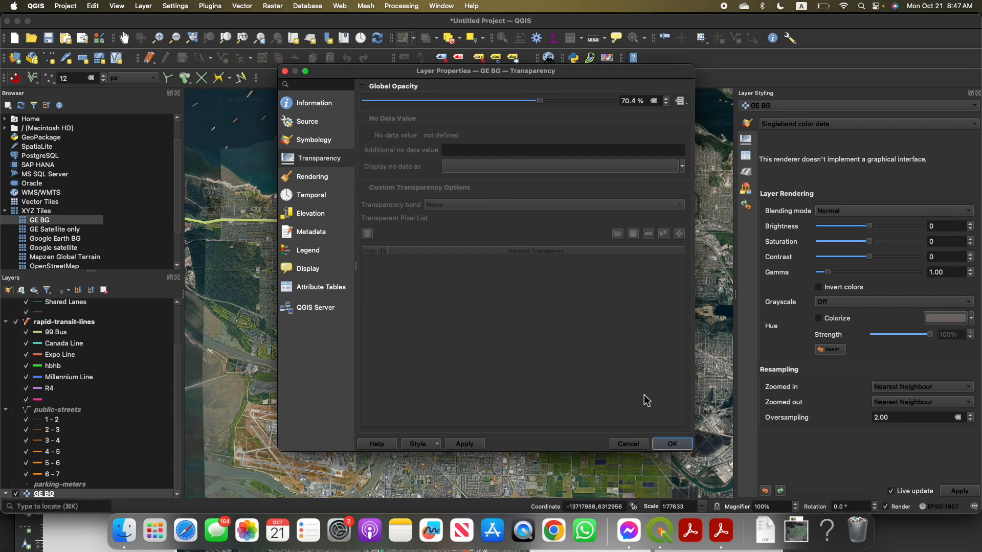
{"action": "left_click", "coordinate": [672, 444]}
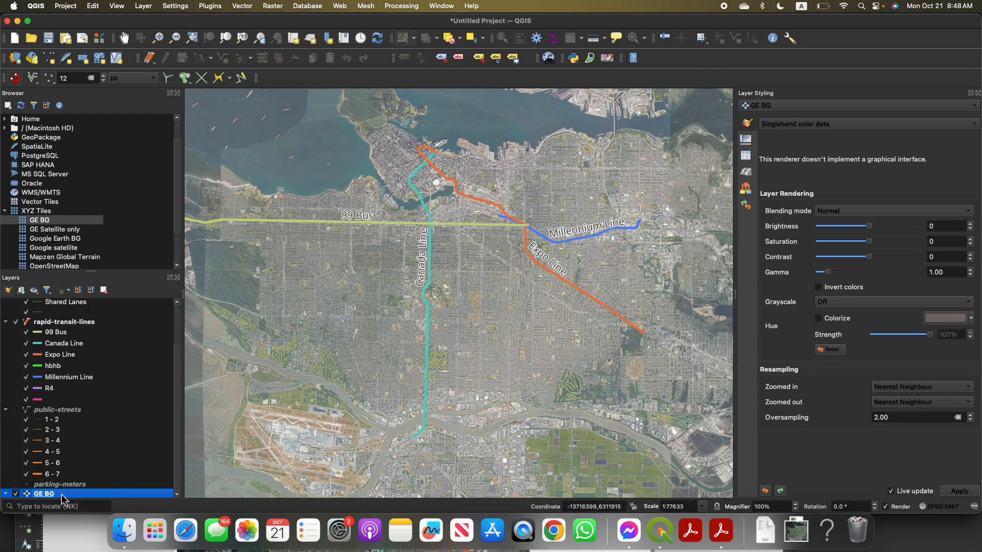
Restore the GE BG layer's global opacity to 100% in its layer properties
{"action": "right_click", "coordinate": [100, 494]}
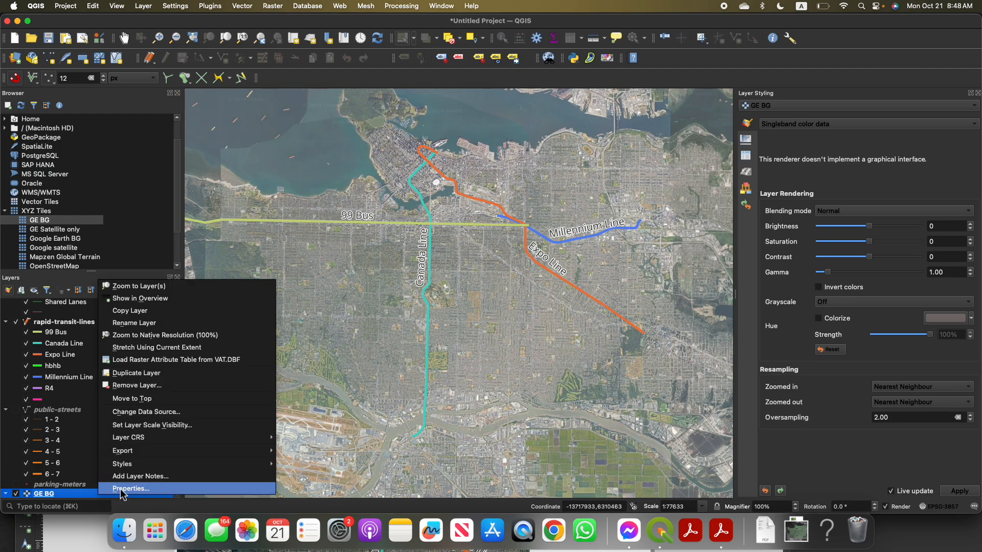
{"action": "left_click", "coordinate": [123, 490]}
{"action": "left_click_drag", "start_coordinate": [539, 101], "coordinate": [621, 102]}
{"action": "left_click", "coordinate": [667, 444]}
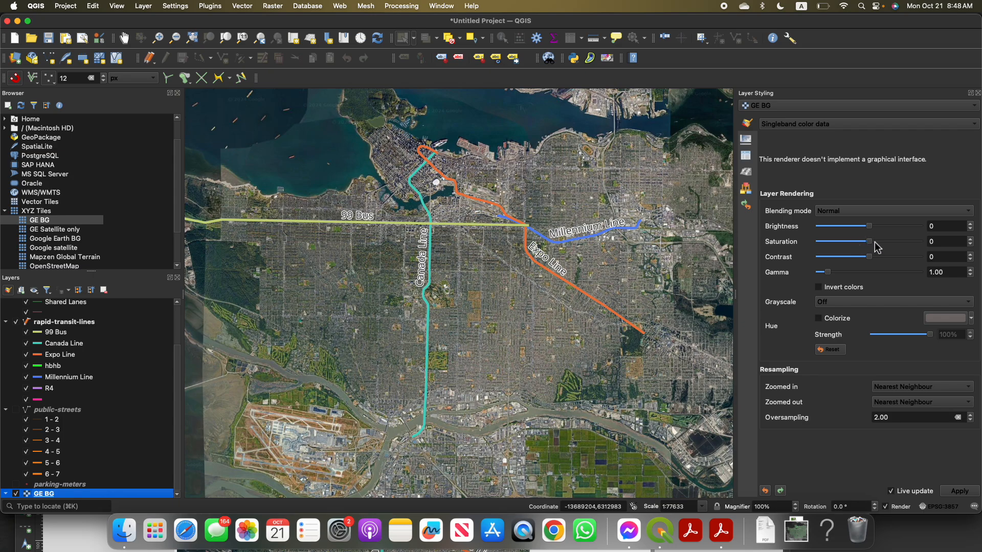
Set the GE BG layer's saturation to -80, then bring the T3 layout forward and refresh its view
{"action": "left_click_drag", "start_coordinate": [870, 242], "coordinate": [837, 247]}
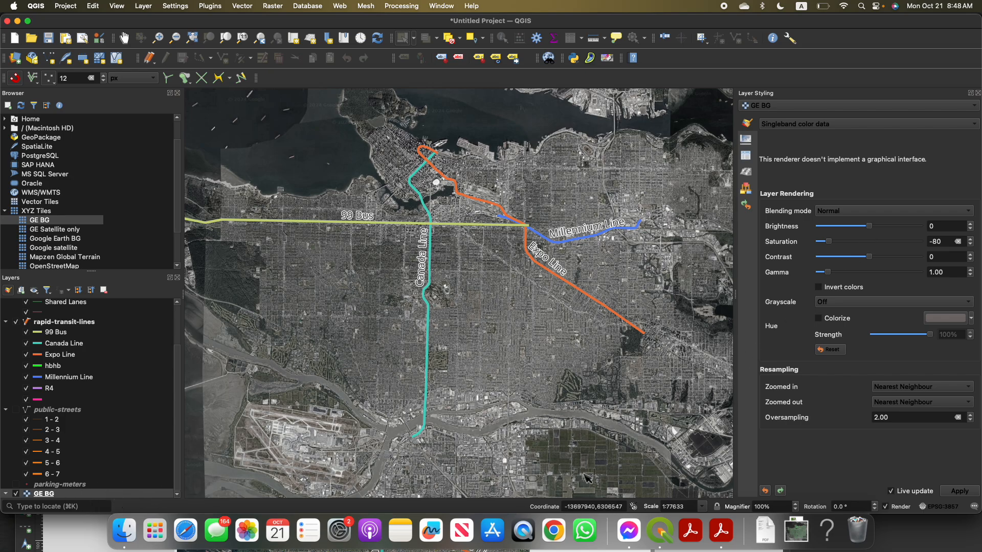
{"action": "left_click_drag", "start_coordinate": [222, 24], "coordinate": [255, 240]}
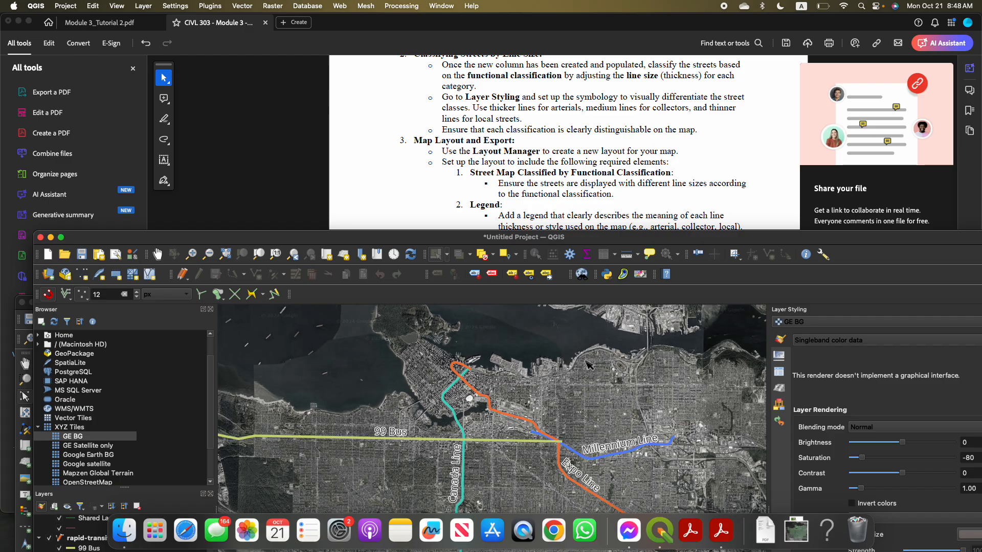
{"action": "key", "text": "ctrl+Up"}
{"action": "left_click", "coordinate": [629, 210]}
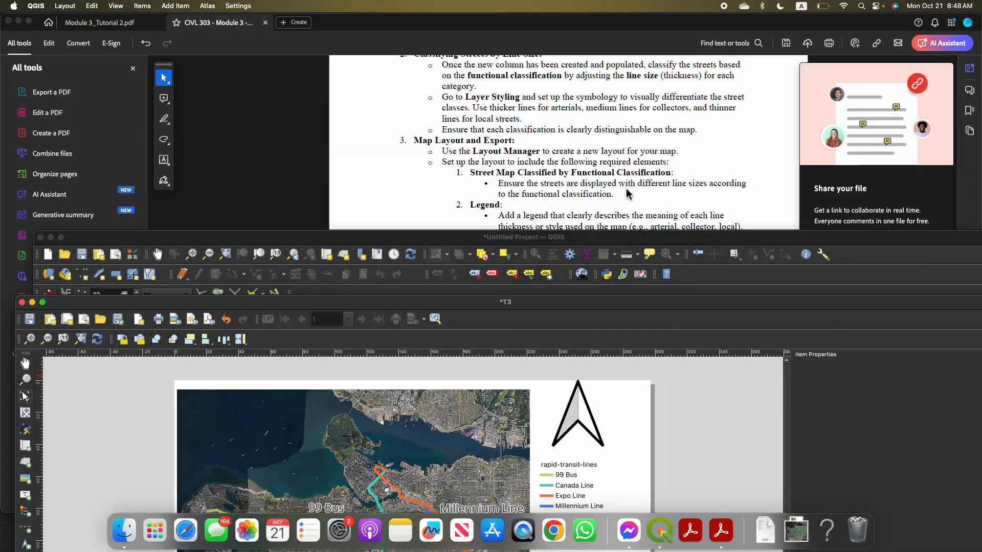
{"action": "double_click", "coordinate": [615, 238]}
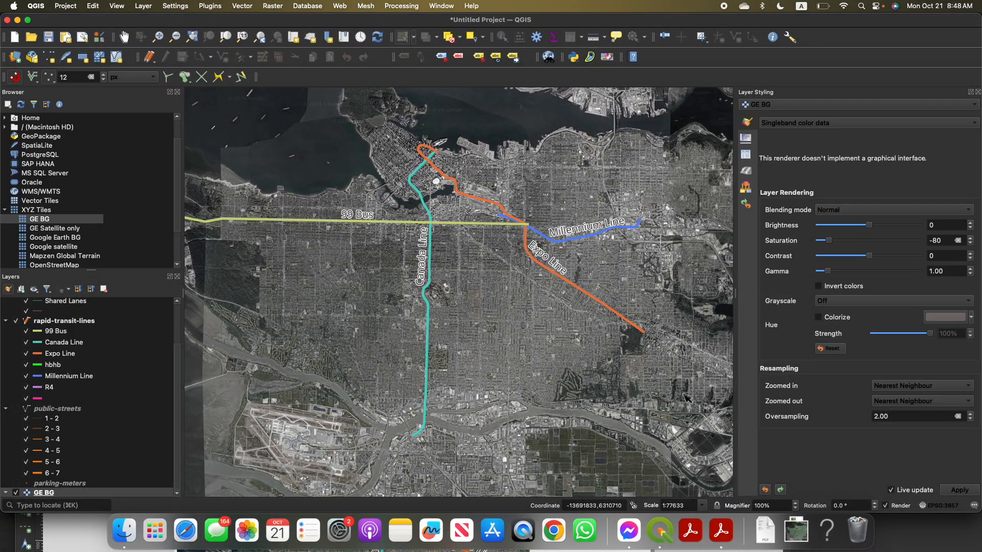
{"action": "key", "text": "ctrl+Up"}
{"action": "left_click", "coordinate": [612, 184]}
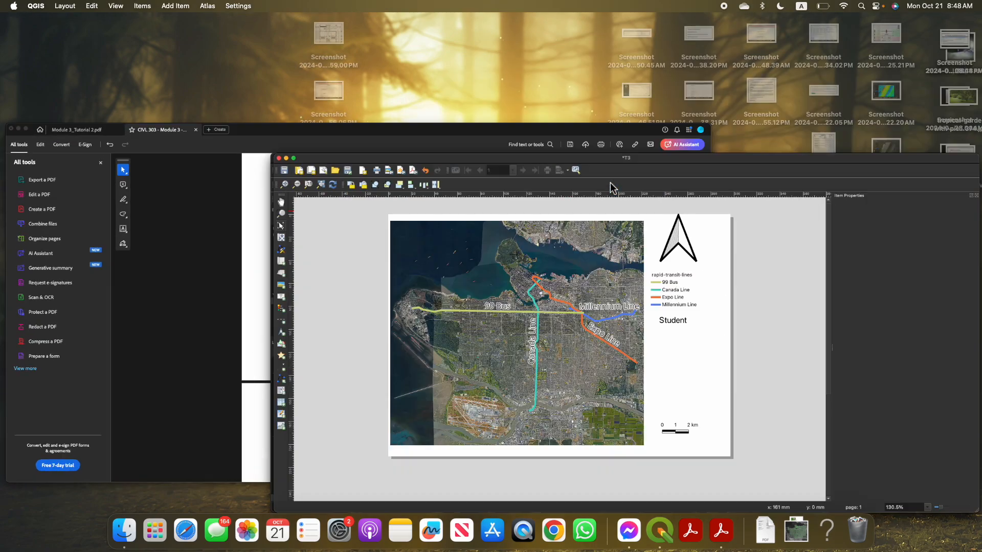
{"action": "left_click_drag", "start_coordinate": [545, 303], "coordinate": [547, 33]}
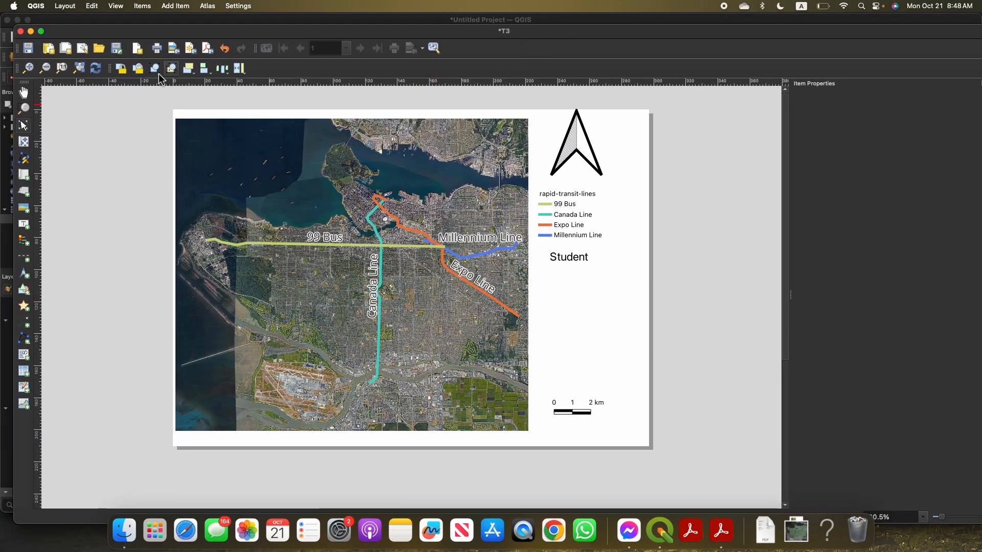
{"action": "left_click", "coordinate": [96, 69]}
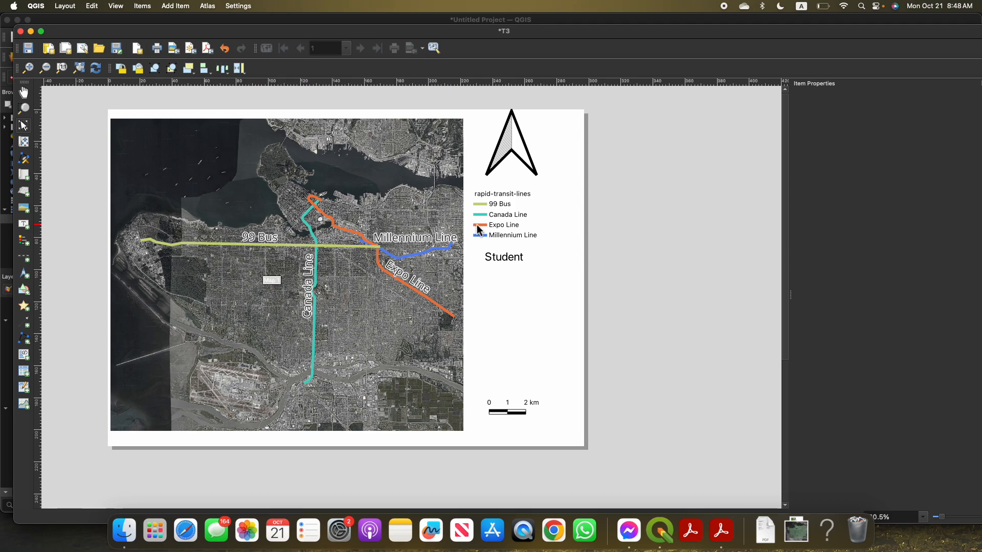
Shrink the Student label's frame to about 55 mm wide so it fits within the page above the scale bar, and deselect it
{"action": "left_click", "coordinate": [504, 225]}
{"action": "left_click", "coordinate": [504, 278]}
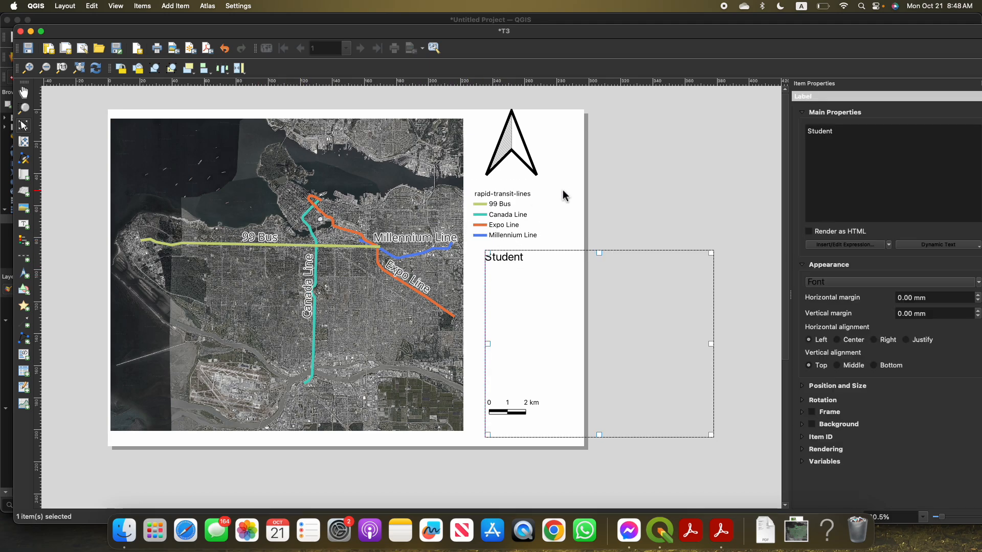
{"action": "left_click", "coordinate": [611, 212]}
{"action": "left_click", "coordinate": [520, 256]}
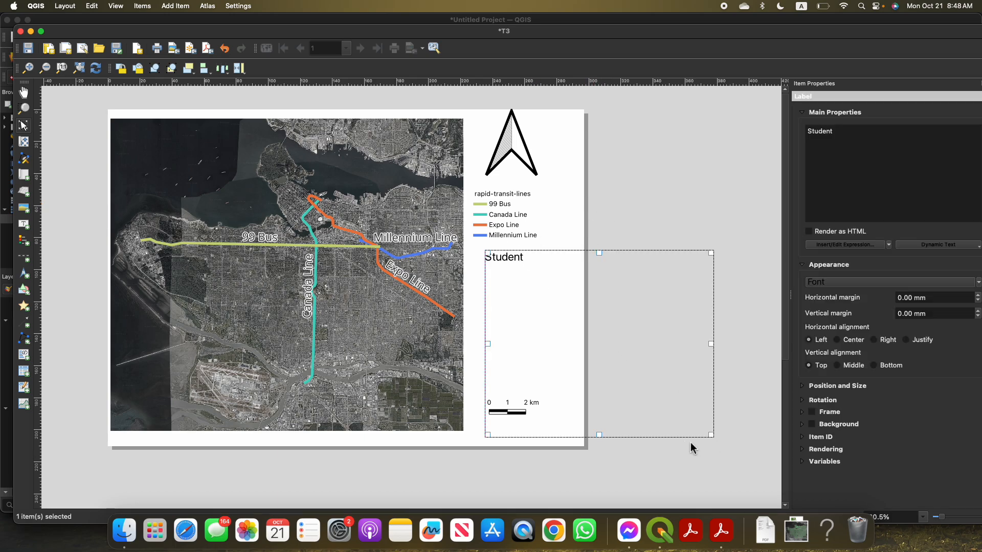
{"action": "left_click_drag", "start_coordinate": [711, 436], "coordinate": [566, 350]}
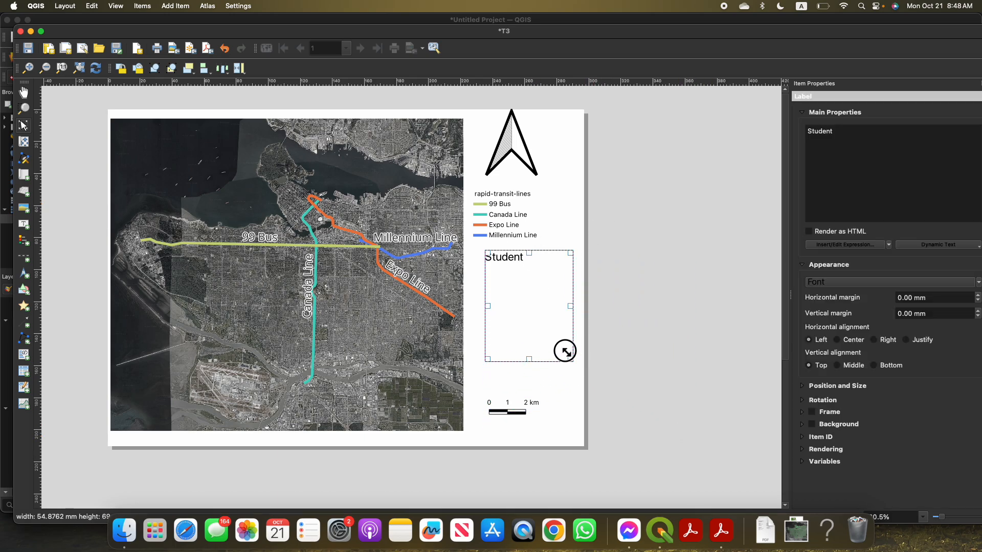
{"action": "left_click", "coordinate": [723, 323]}
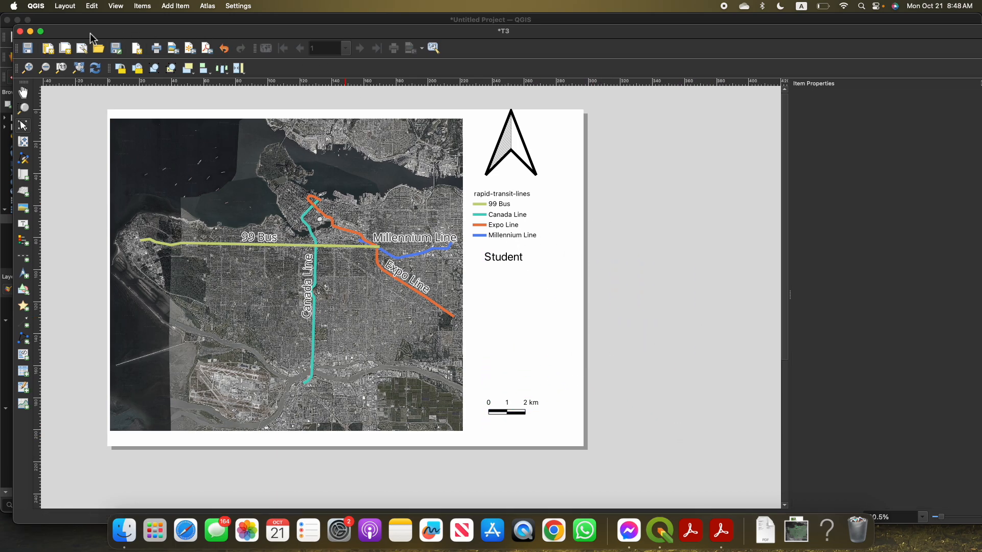
{"action": "left_click", "coordinate": [65, 5]}
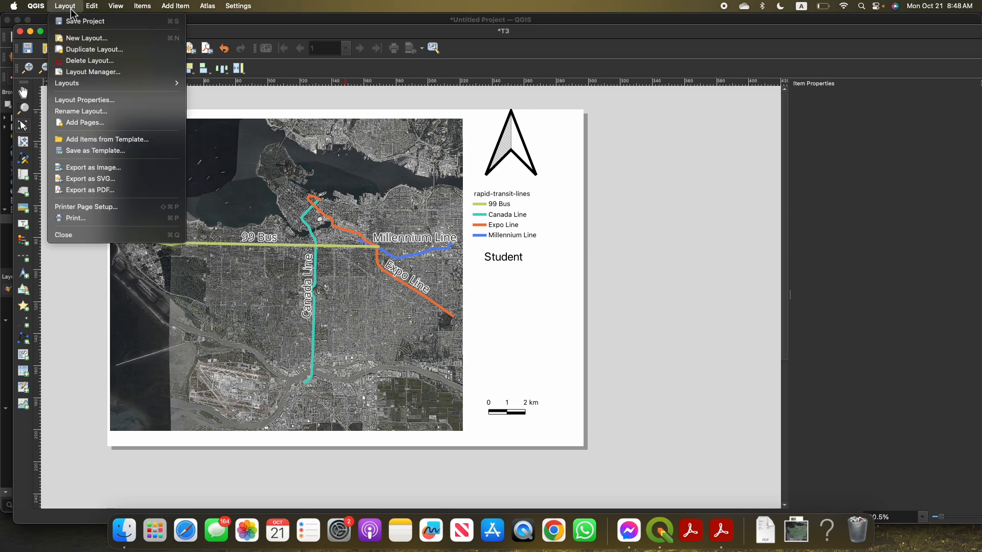
{"action": "left_click", "coordinate": [114, 171]}
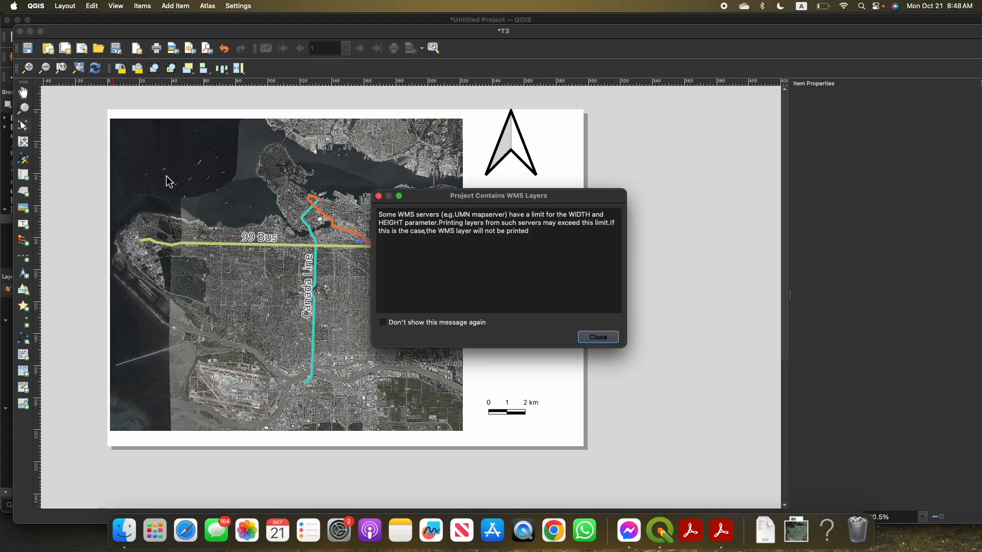
{"action": "left_click", "coordinate": [598, 338]}
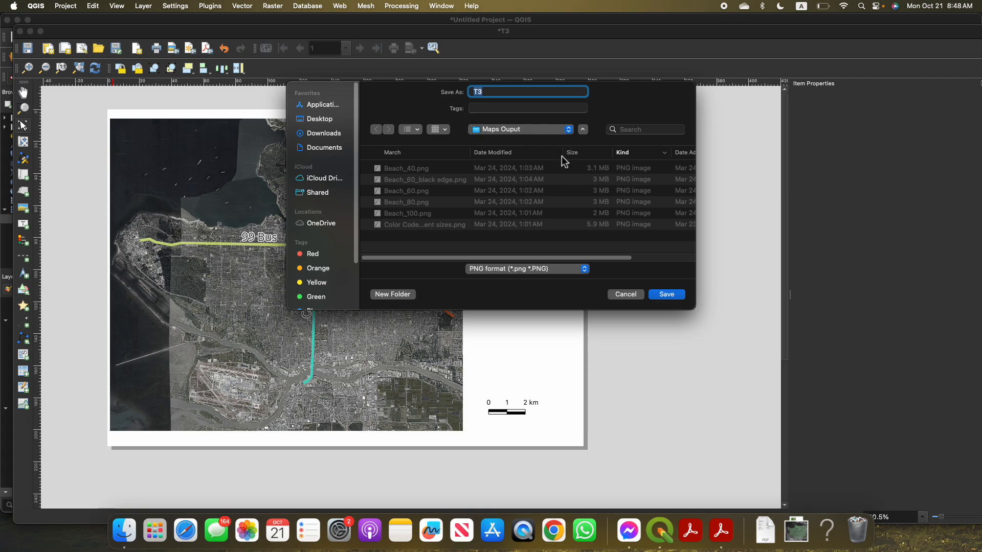
{"action": "left_click", "coordinate": [626, 295]}
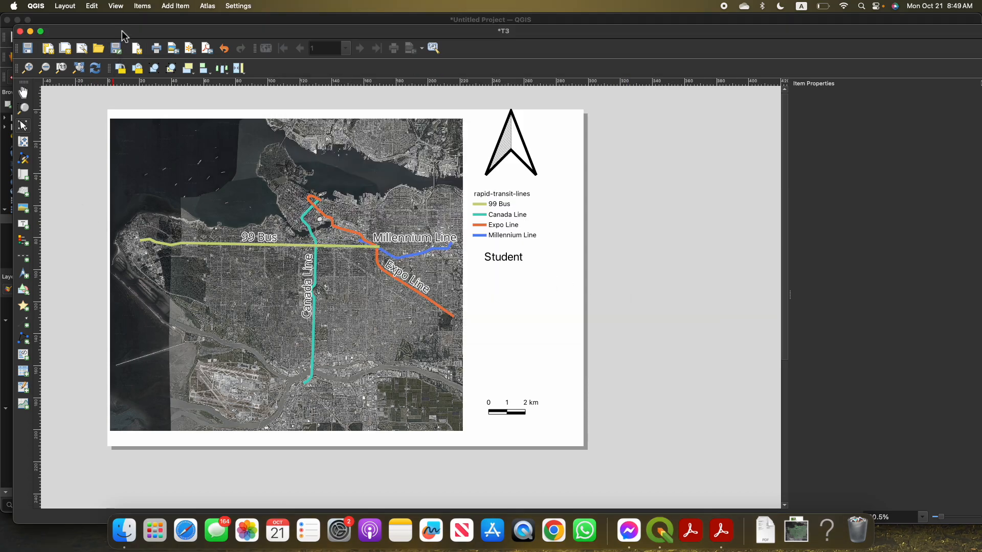
Minimize the T3 layout window and examine the desaturated background around the 99 Bus line in the main map
{"action": "left_click_drag", "start_coordinate": [113, 31], "coordinate": [136, 127]}
{"action": "left_click", "coordinate": [53, 128]}
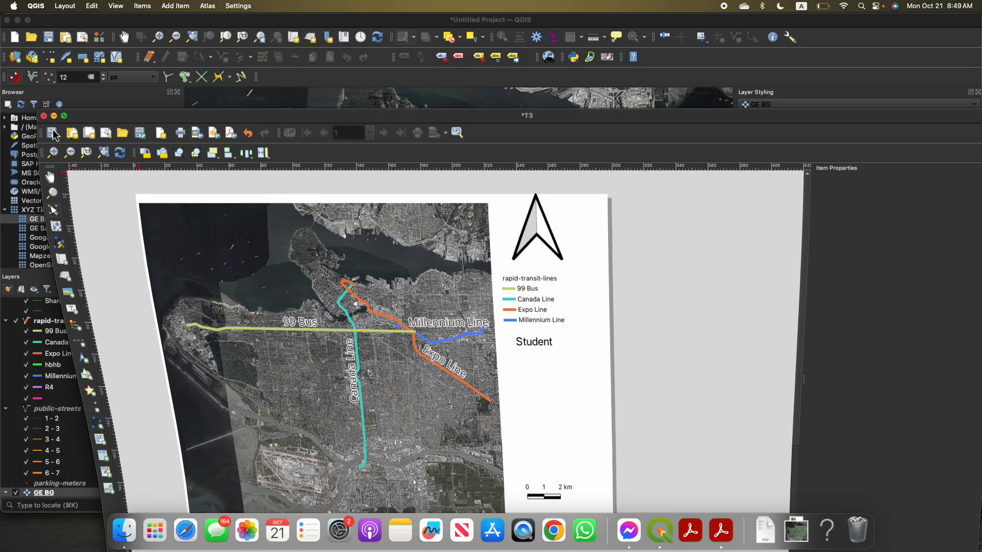
{"action": "left_click_drag", "start_coordinate": [390, 255], "coordinate": [419, 264]}
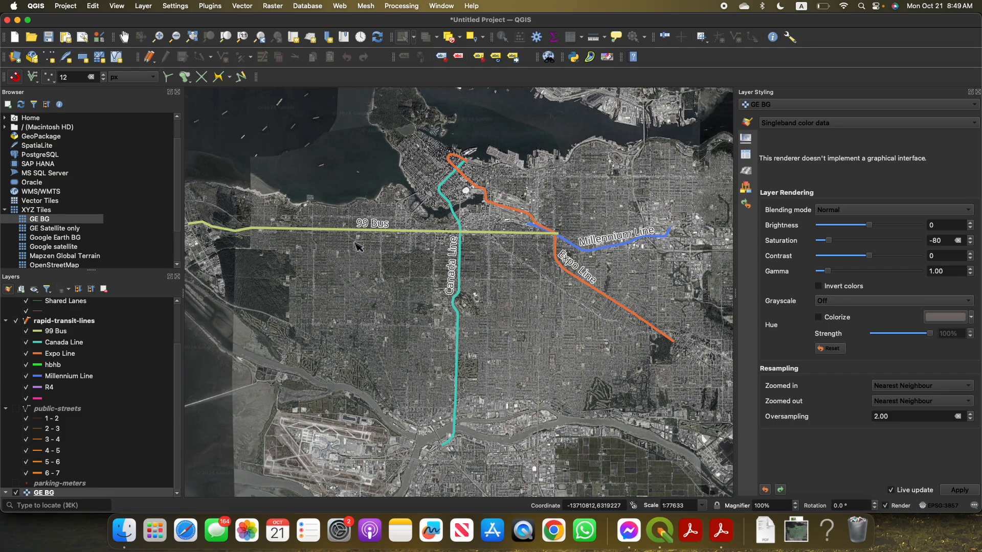
{"action": "left_click_drag", "start_coordinate": [370, 250], "coordinate": [395, 255]}
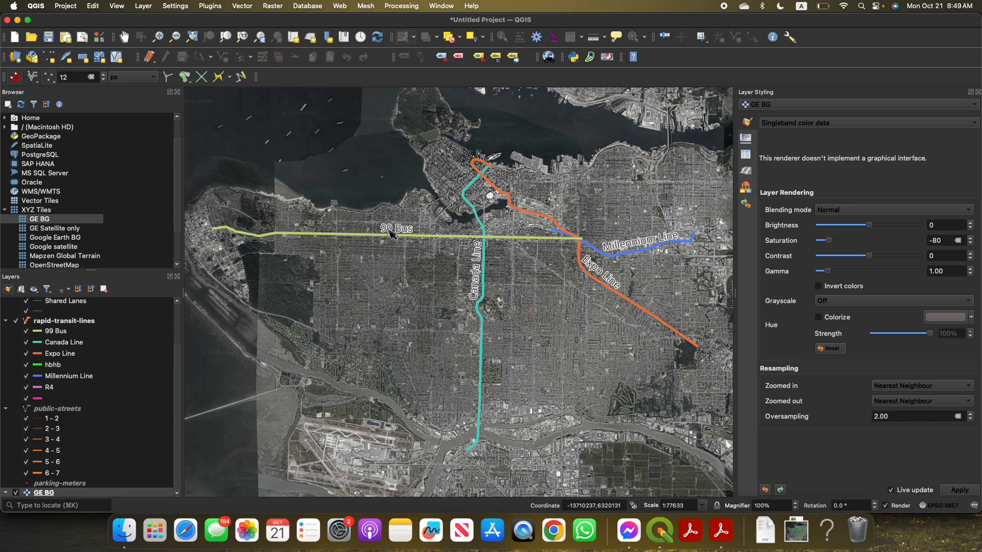
{"action": "scroll", "coordinate": [396, 269], "scroll_direction": "up", "scroll_amount": 2}
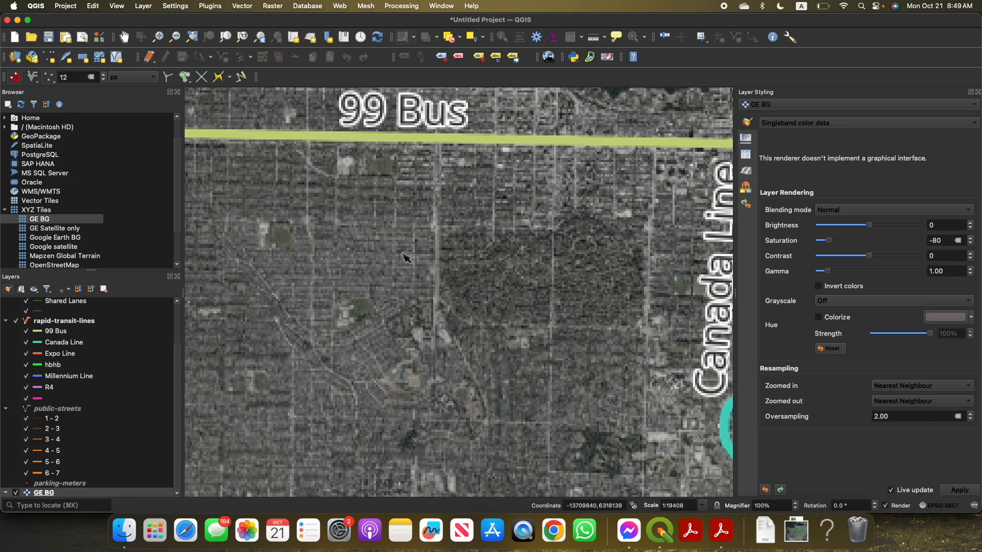
{"action": "left_click_drag", "start_coordinate": [467, 139], "coordinate": [462, 205]}
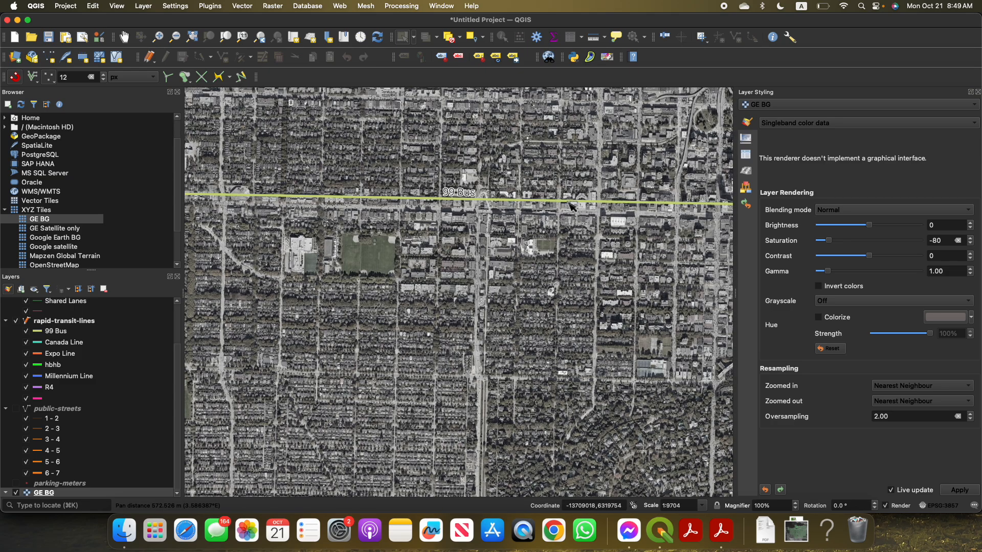
{"action": "scroll", "coordinate": [552, 225], "scroll_direction": "down", "scroll_amount": 1}
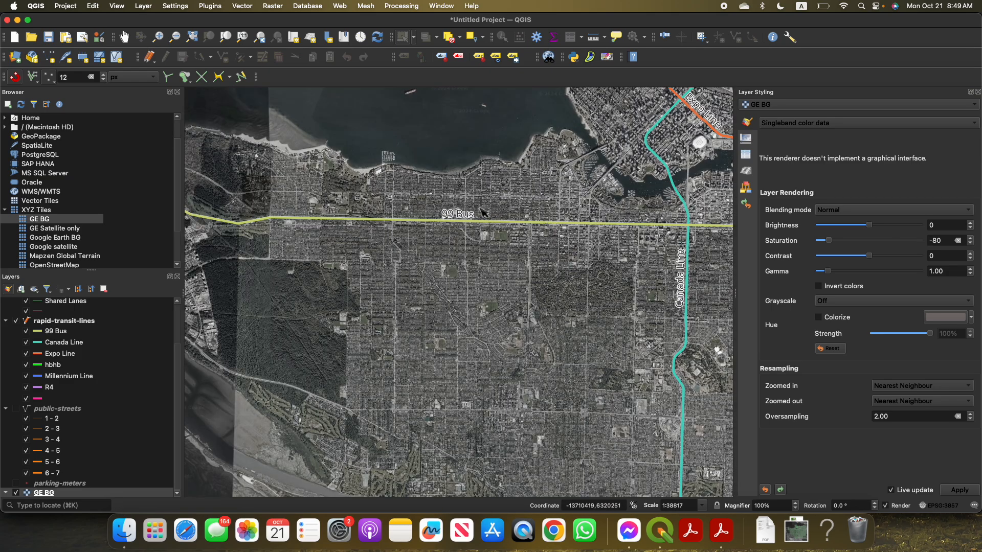
Examine the rapid-transit lines across the wider main map and look for the minimized T3 layout among the open windows
{"action": "scroll", "coordinate": [478, 220], "scroll_direction": "down", "scroll_amount": 1}
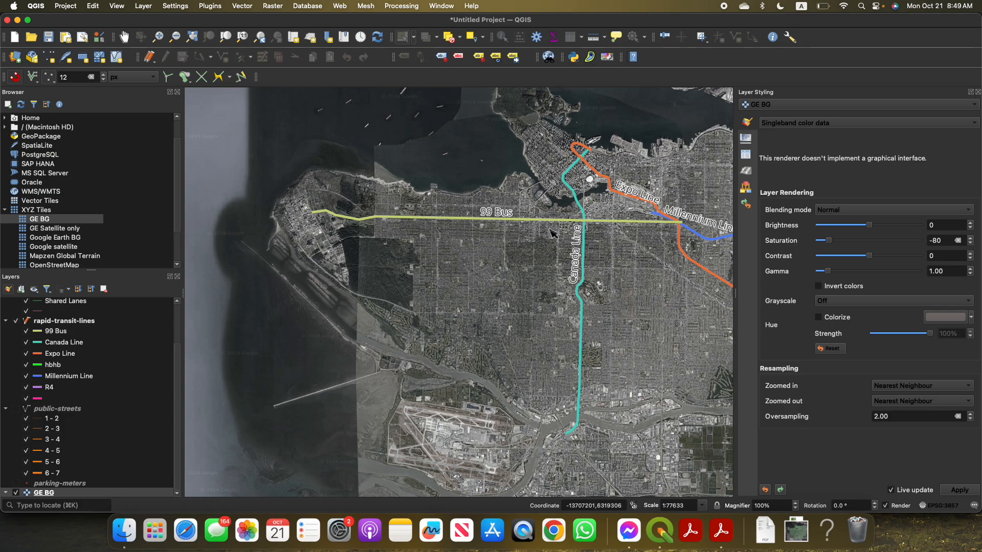
{"action": "left_click_drag", "start_coordinate": [509, 284], "coordinate": [361, 286]}
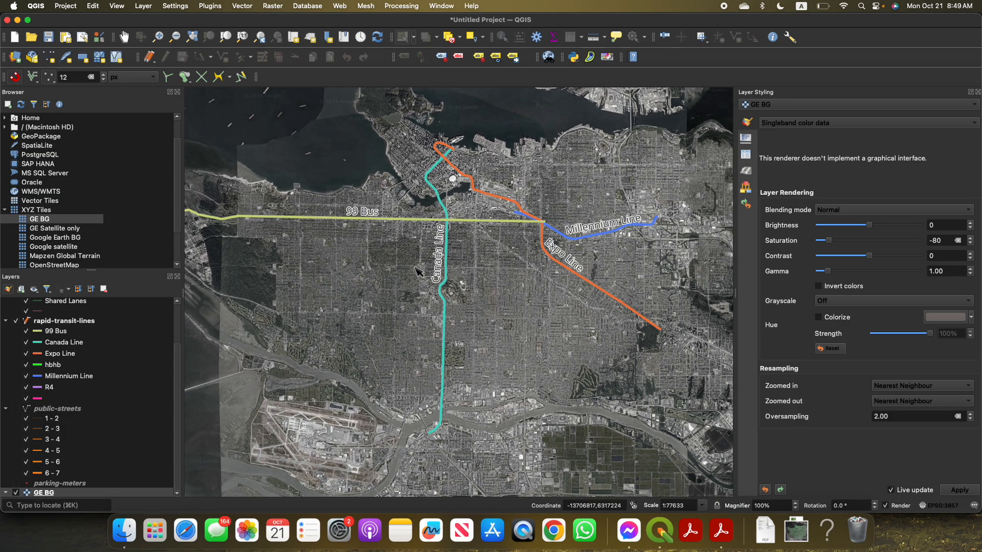
{"action": "left_click_drag", "start_coordinate": [334, 25], "coordinate": [373, 330]}
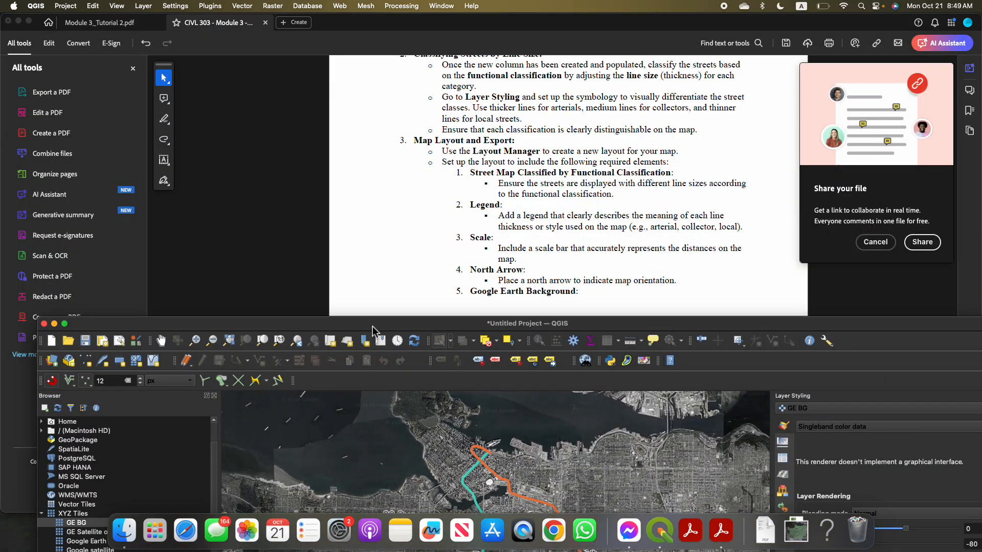
{"action": "key", "text": "ctrl+Up"}
{"action": "left_click", "coordinate": [420, 231]}
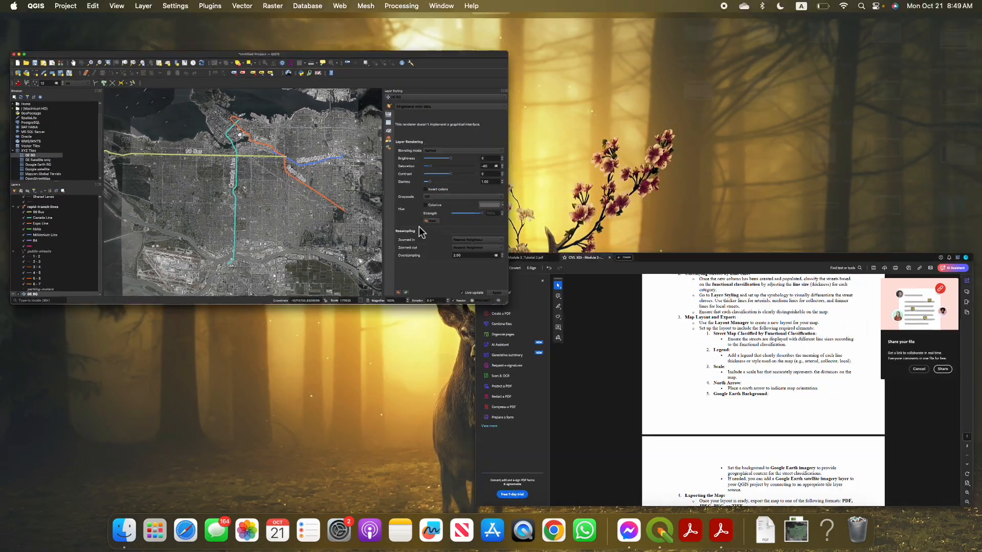
{"action": "double_click", "coordinate": [390, 320]}
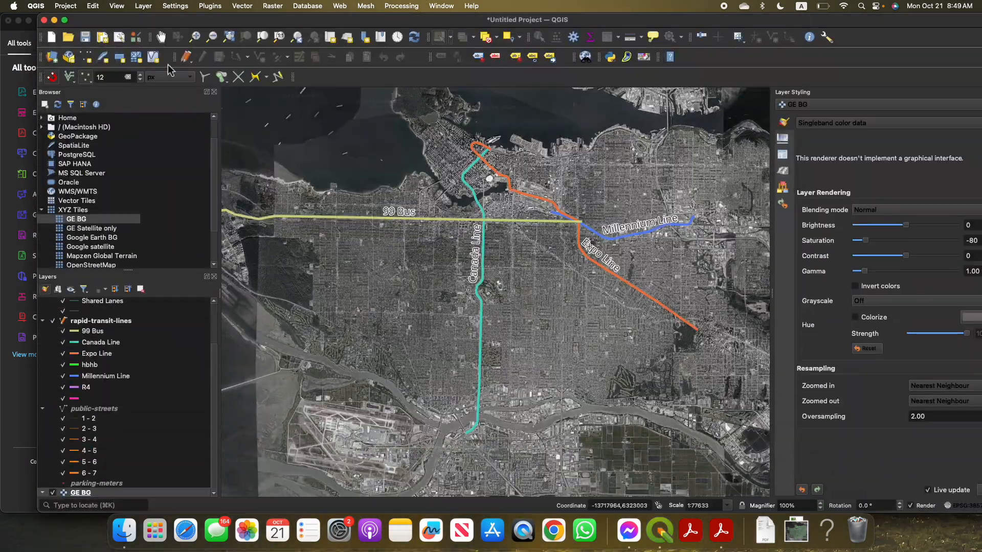
Reopen the T3 print layout through the Layout Manager and reposition its window to show the whole page
{"action": "left_click", "coordinate": [119, 36]}
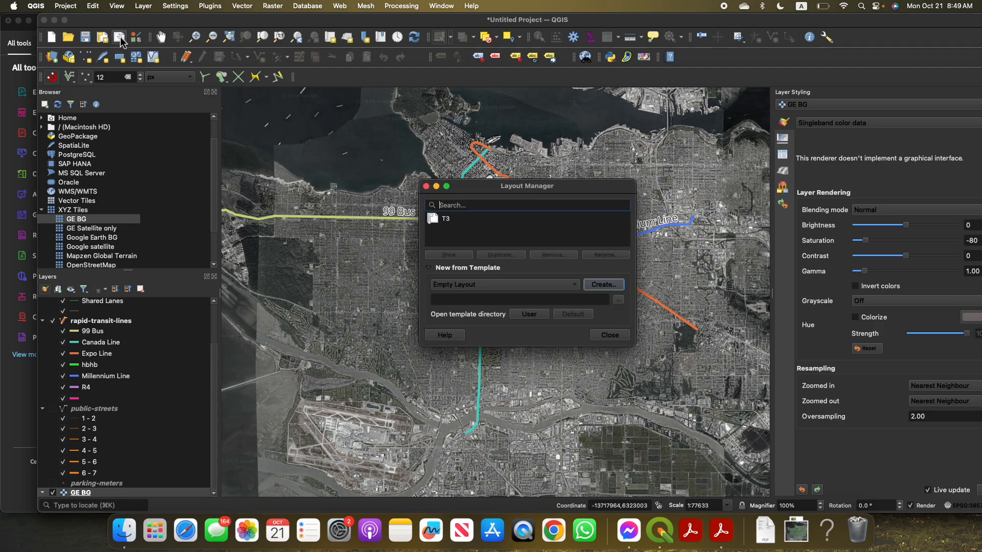
{"action": "double_click", "coordinate": [451, 219]}
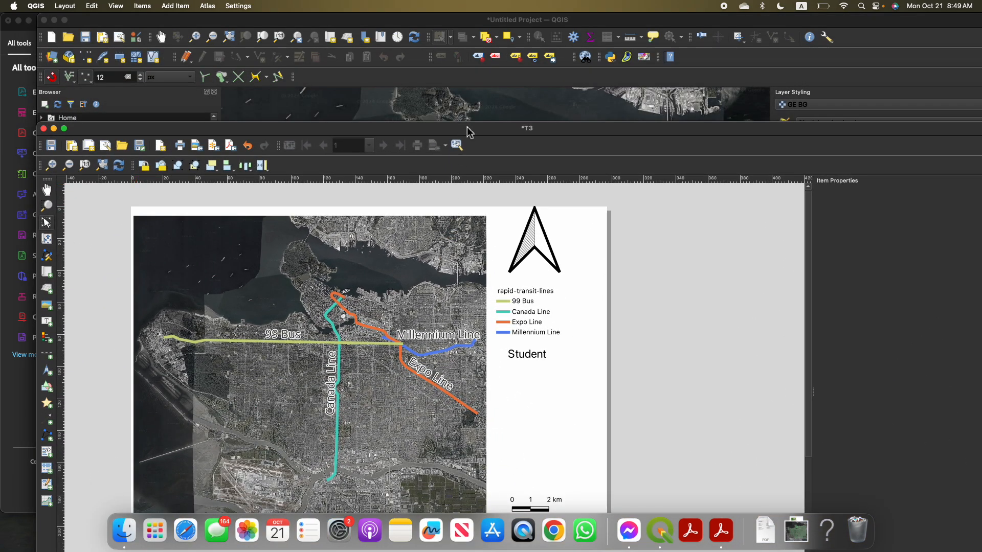
{"action": "left_click_drag", "start_coordinate": [470, 132], "coordinate": [504, 57]}
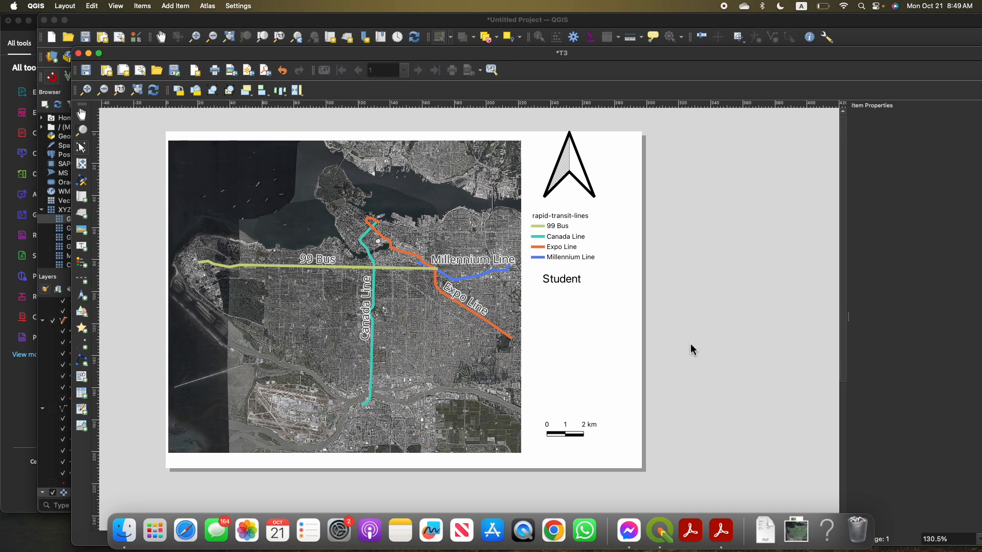